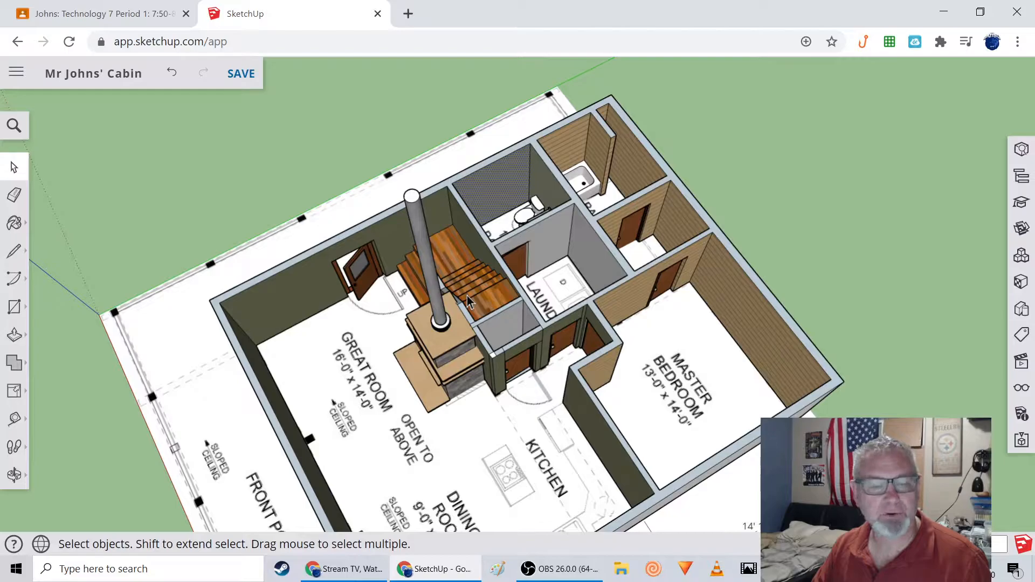
- Inspect the cabin's ground-floor layout and the toilet and vanity placed in the half bath
middle_click_drag(467, 295, 582, 349)
middle_click_drag(508, 329, 593, 373)
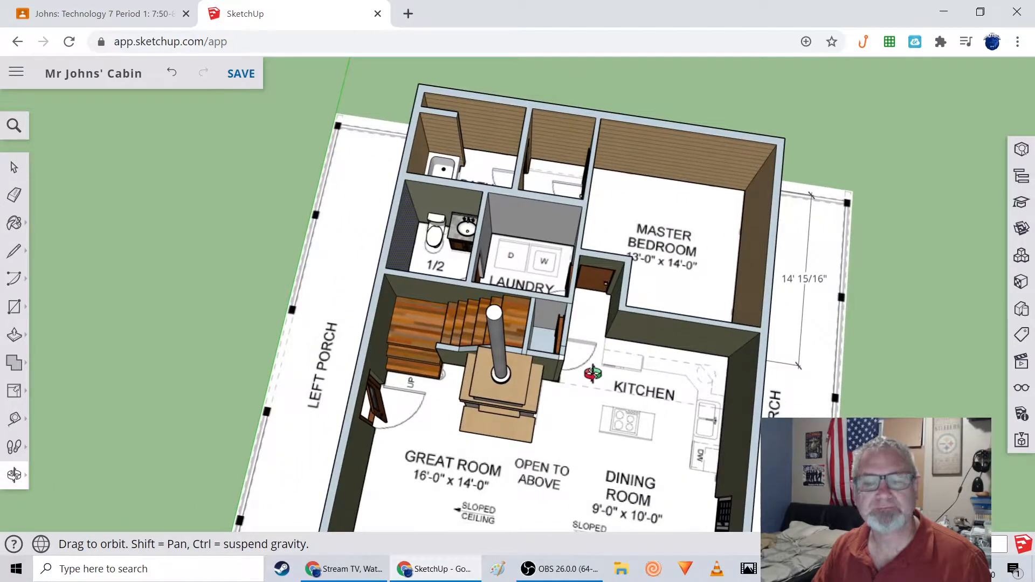
middle_click_drag(507, 314, 481, 316)
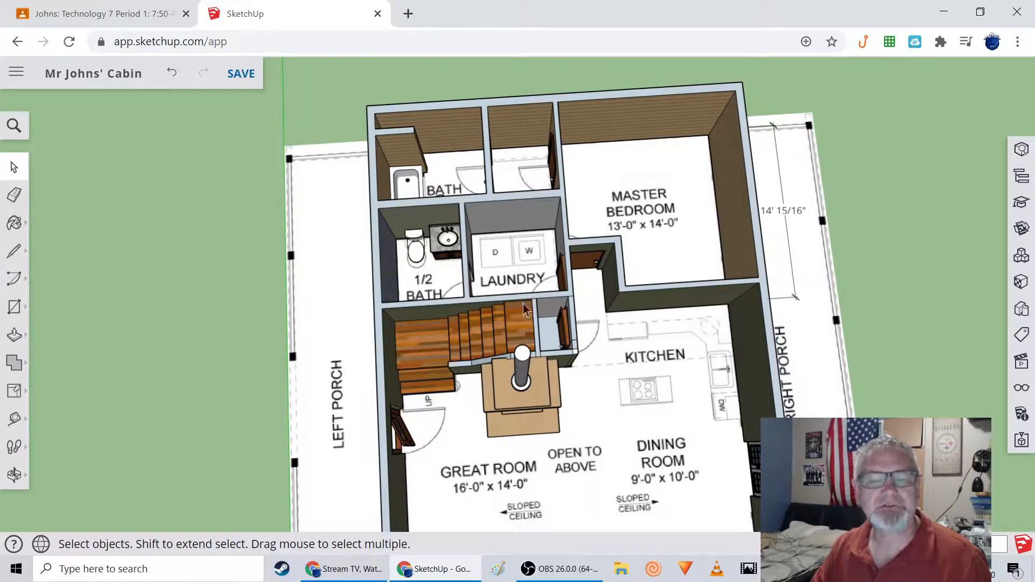
middle_click_drag(498, 325, 558, 364)
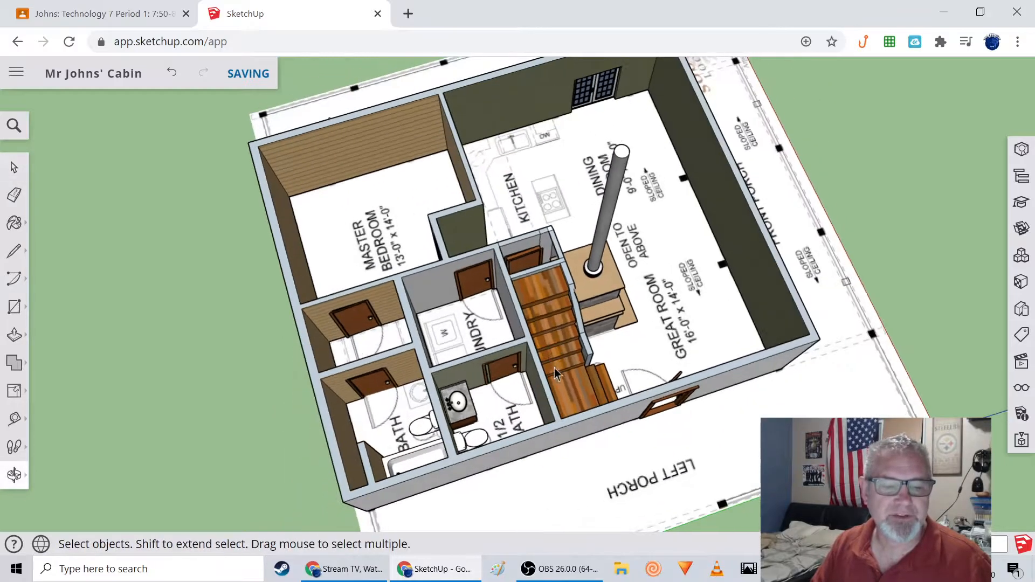
scroll(471, 437, "up", 5)
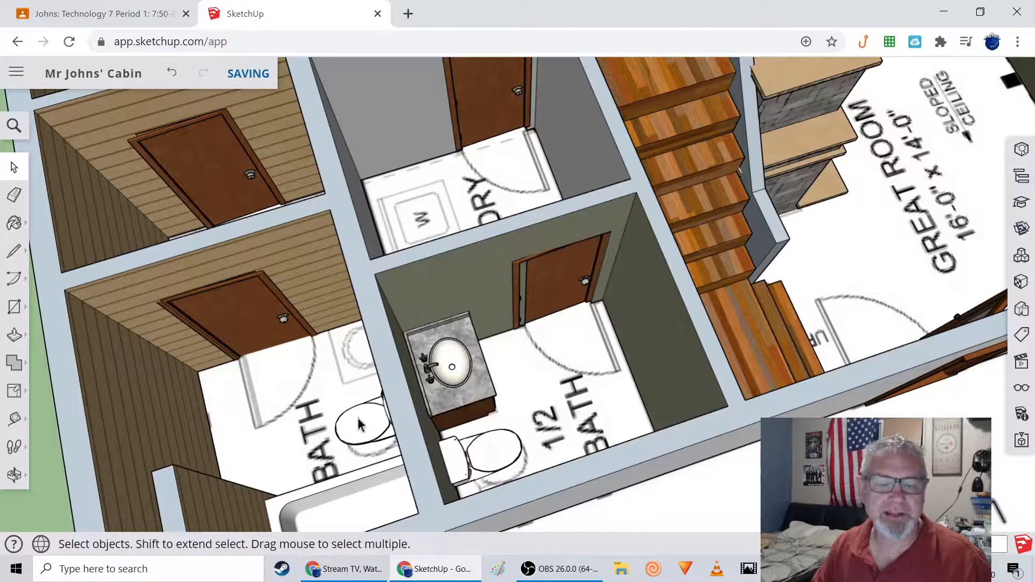
middle_click_drag(484, 431, 369, 412)
middle_click_drag(460, 384, 395, 361)
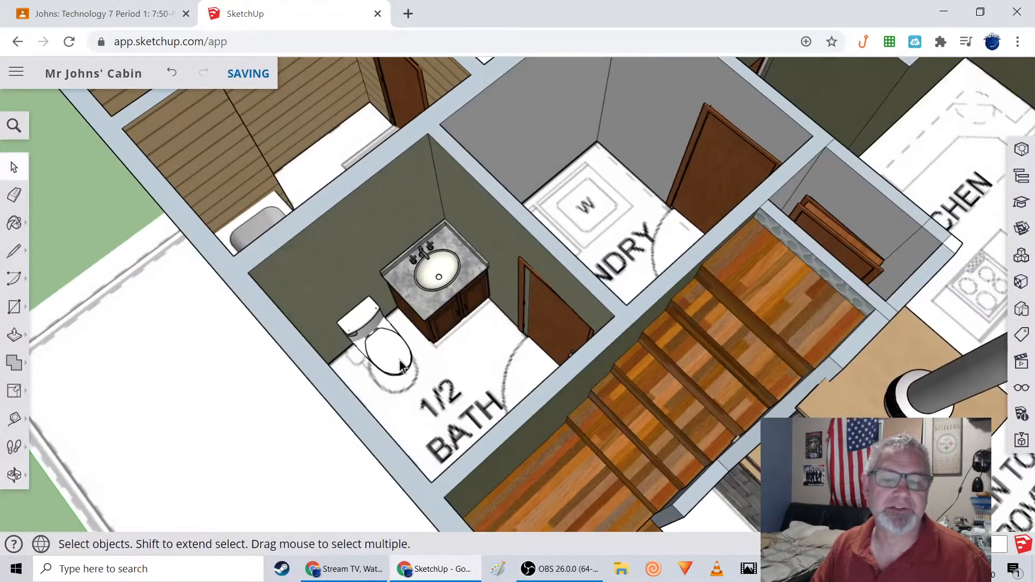
scroll(411, 320, "up", 2)
scroll(412, 322, "up", 2)
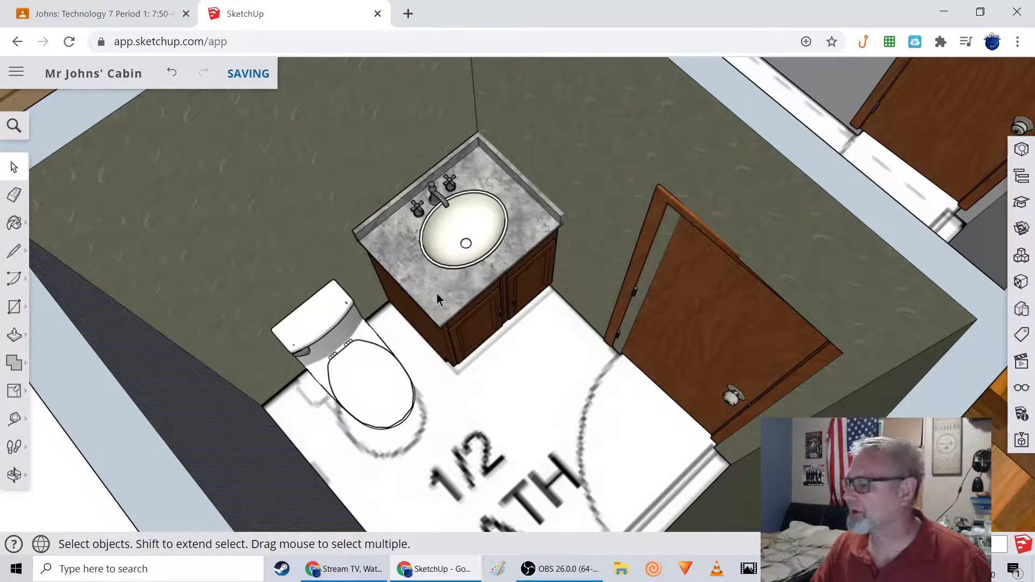
middle_click_drag(437, 293, 498, 286)
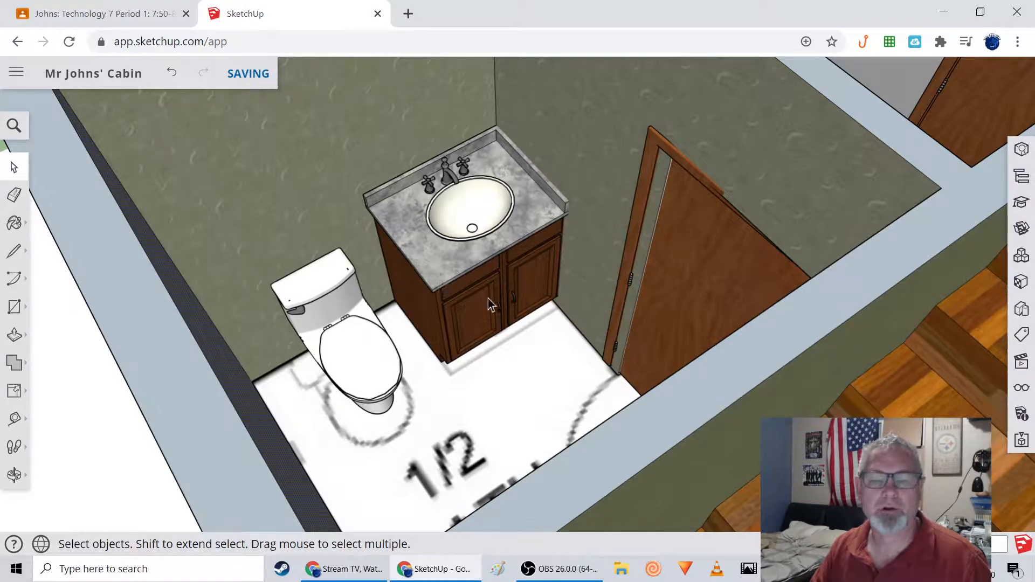
middle_click_drag(501, 312, 461, 275)
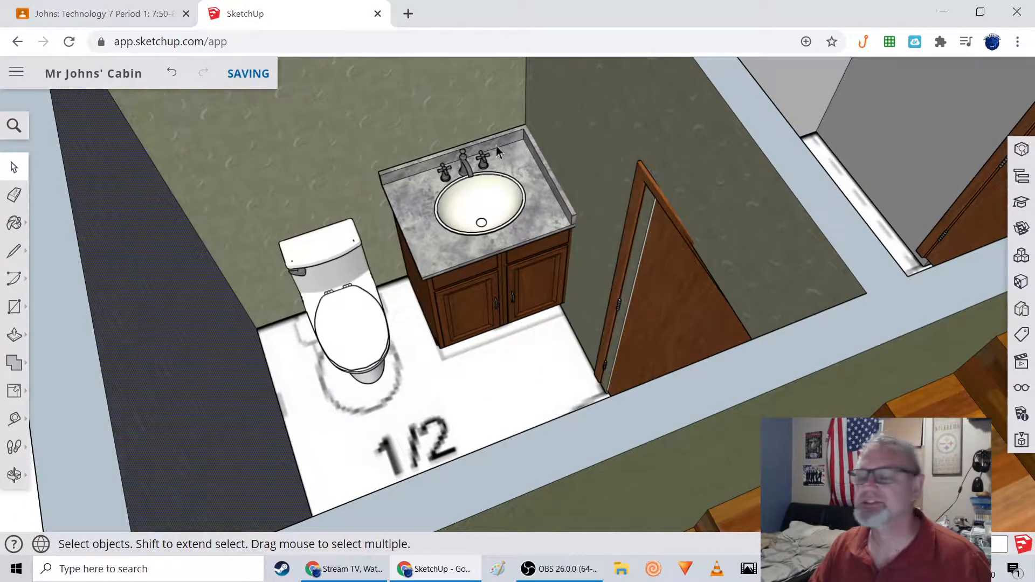
scroll(484, 173, "down", 6)
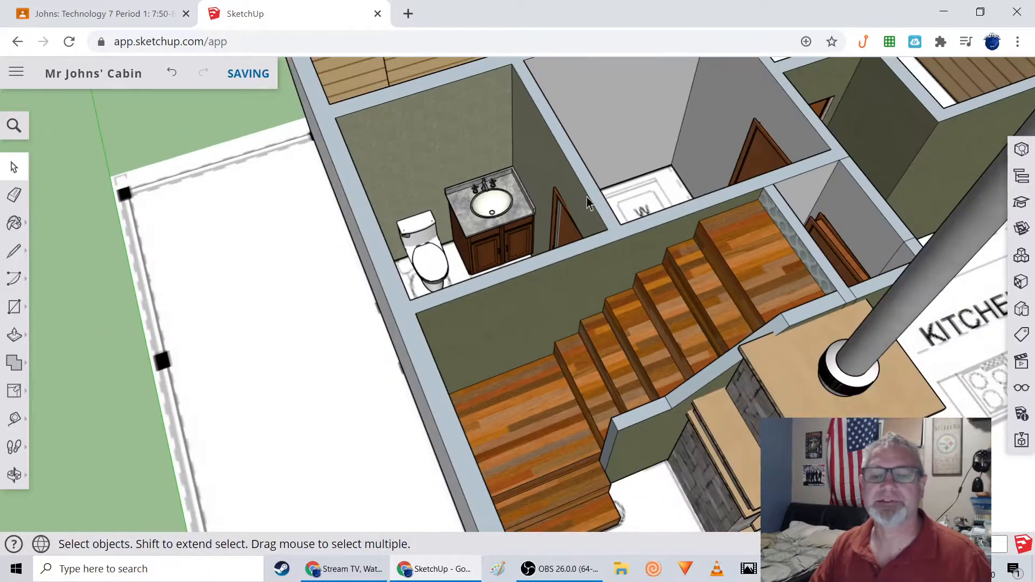
- Search the 3D Warehouse for "washer and drier" to furnish the laundry room
mouse_move(485, 205)
middle_mouse_down()
mouse_move(518, 231)
mouse_move(578, 201)
mouse_move(455, 423)
mouse_move(526, 323)
middle_mouse_up()
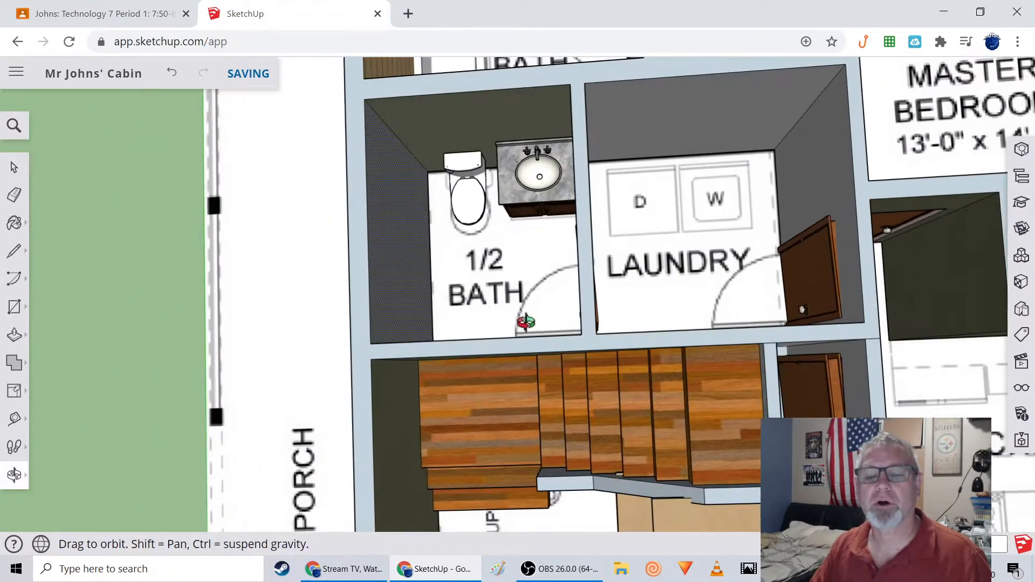
left_click(1024, 231)
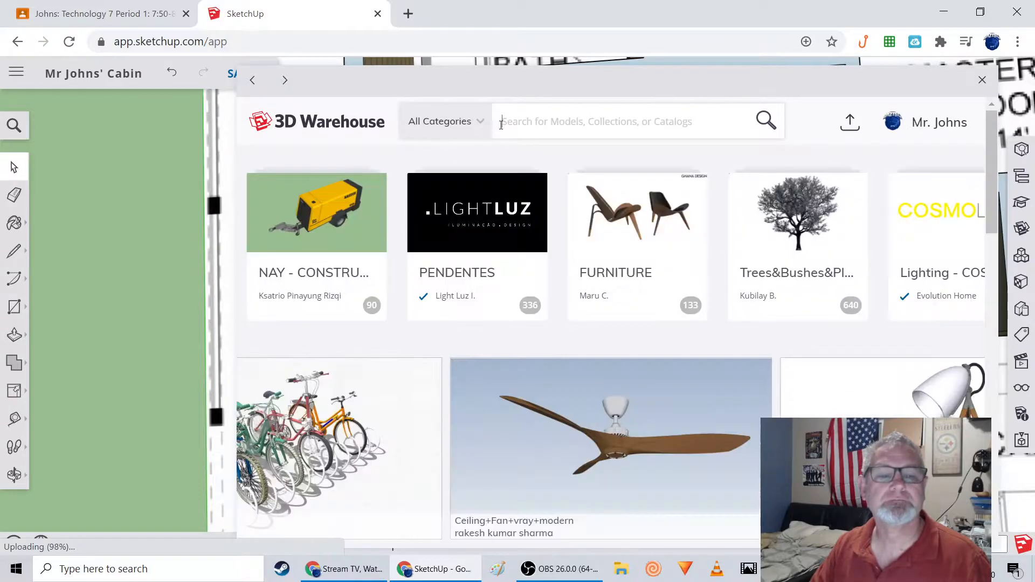
type("wash")
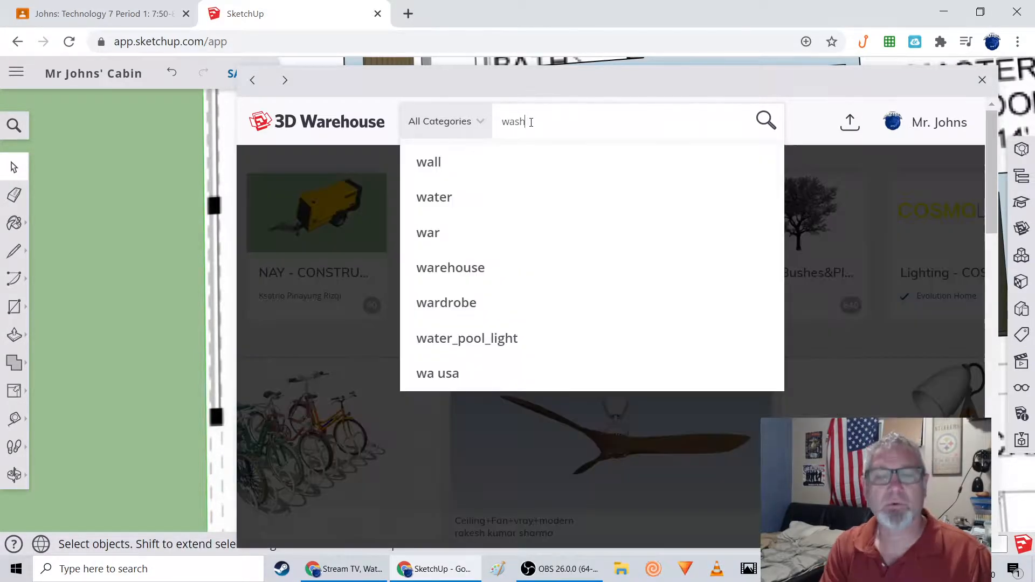
type("er and drier")
key("Return")
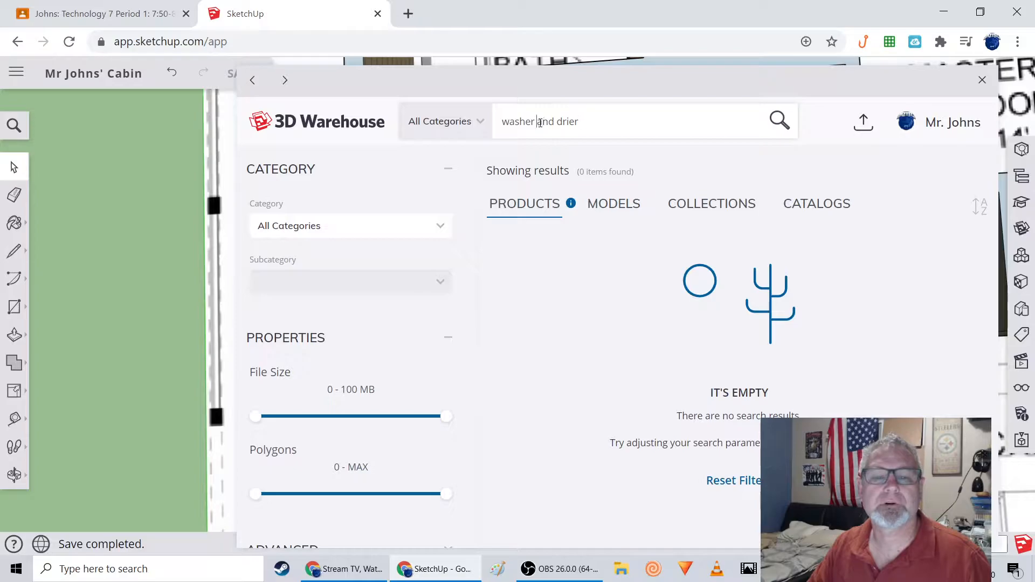
- Shorten the model search to "washer" and browse the results for a laundry appliance
key("BackSpace")
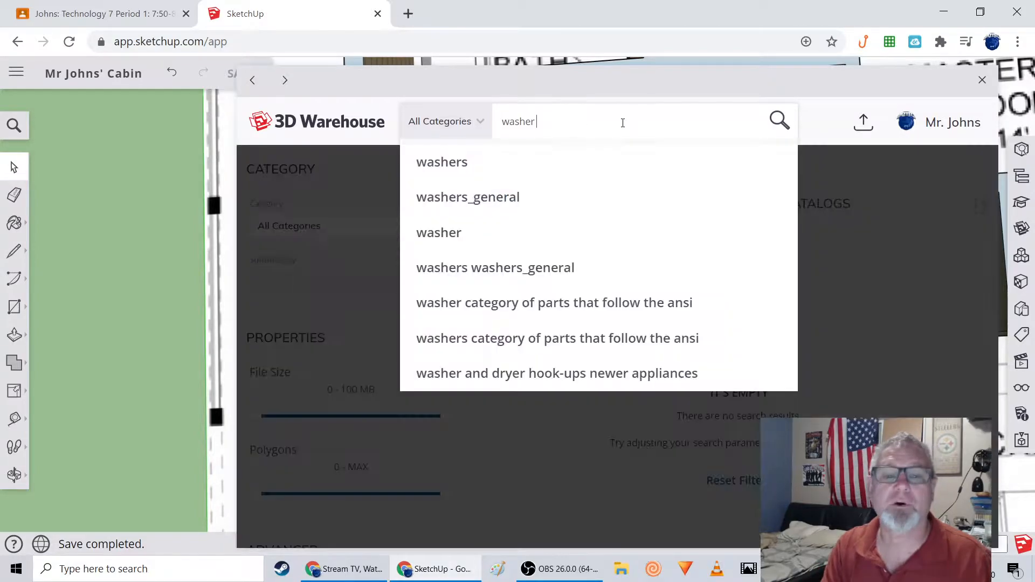
key("Return")
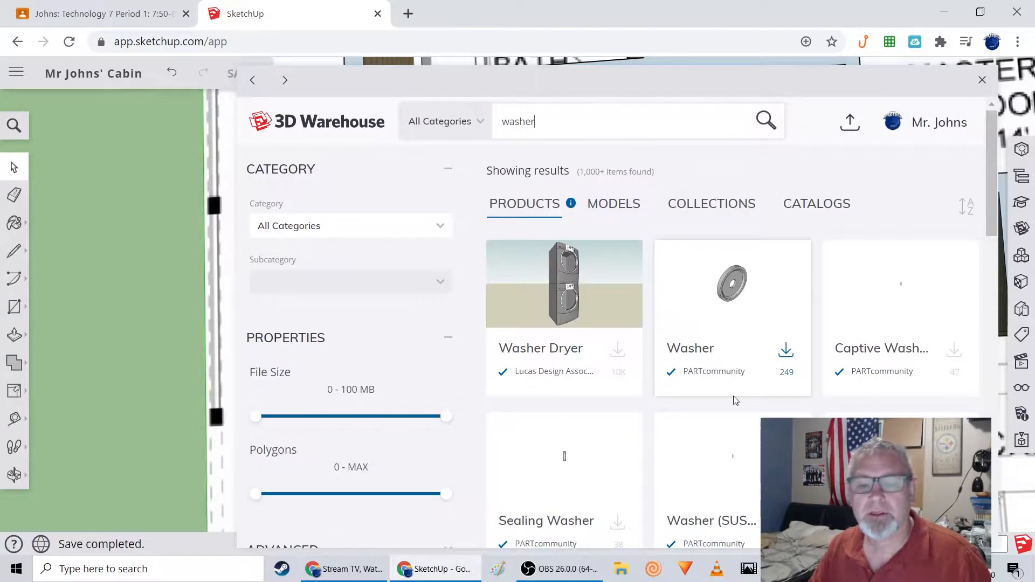
scroll(736, 400, "down", 3)
scroll(735, 400, "up", 2)
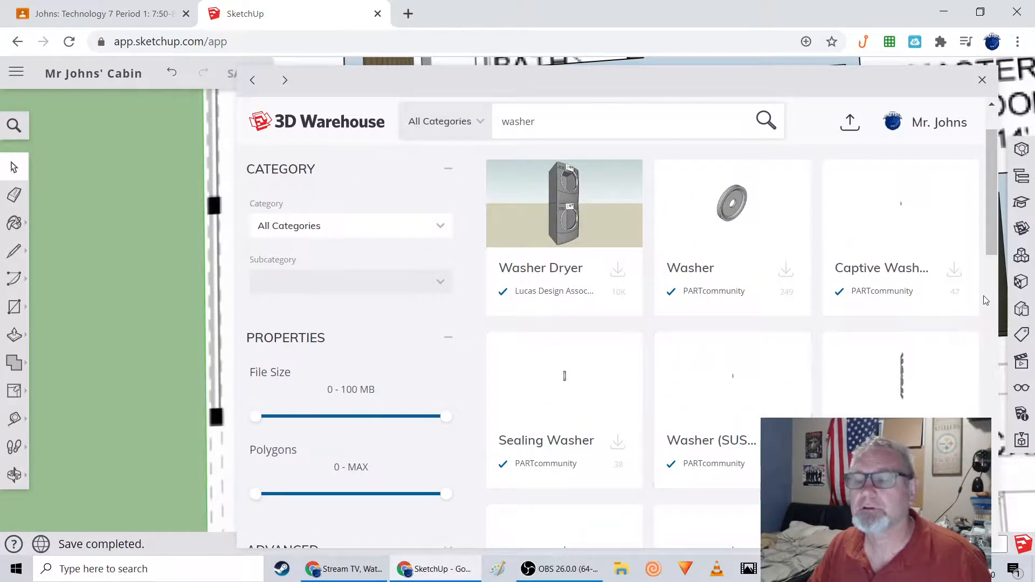
left_click_drag(991, 231, 983, 265)
scroll(758, 328, "down", 2)
scroll(758, 329, "up", 2)
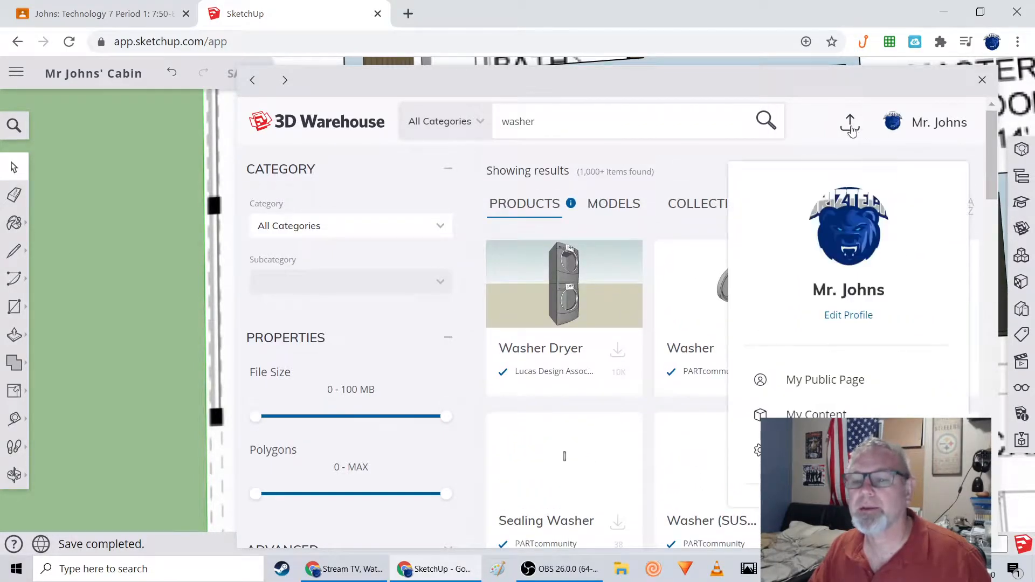
scroll(809, 327, "down", 4)
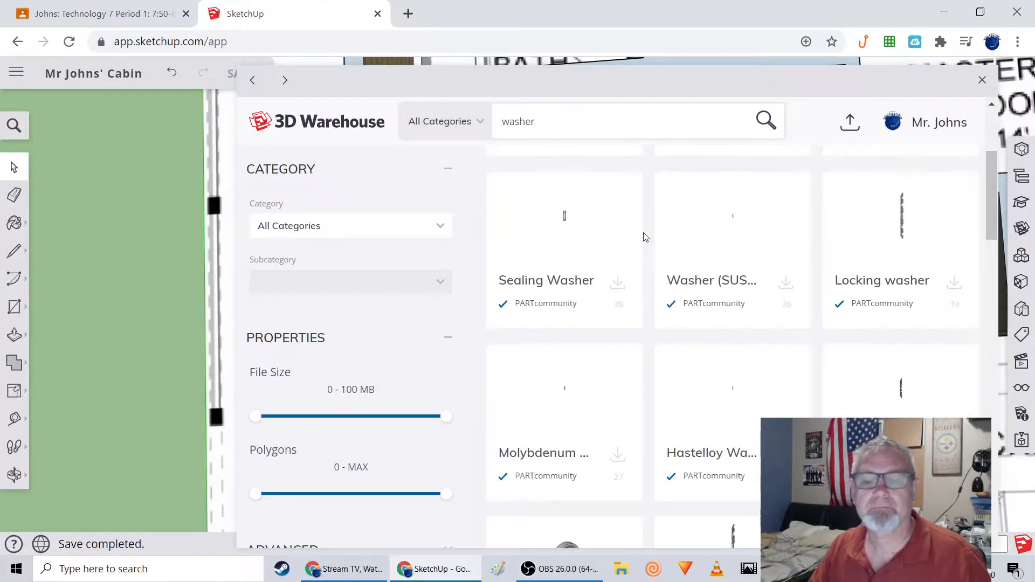
scroll(649, 288, "down", 10)
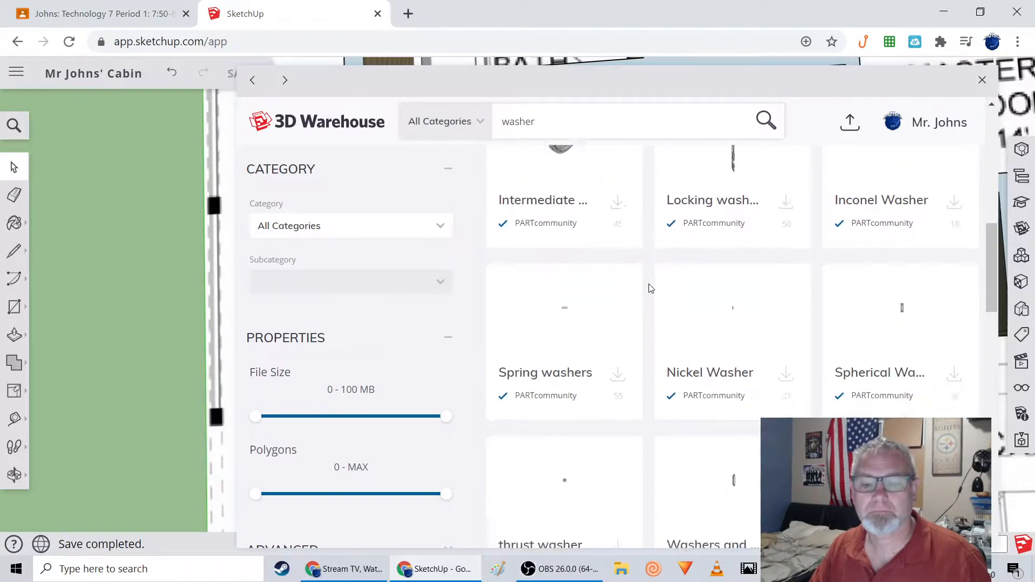
scroll(649, 287, "down", 10)
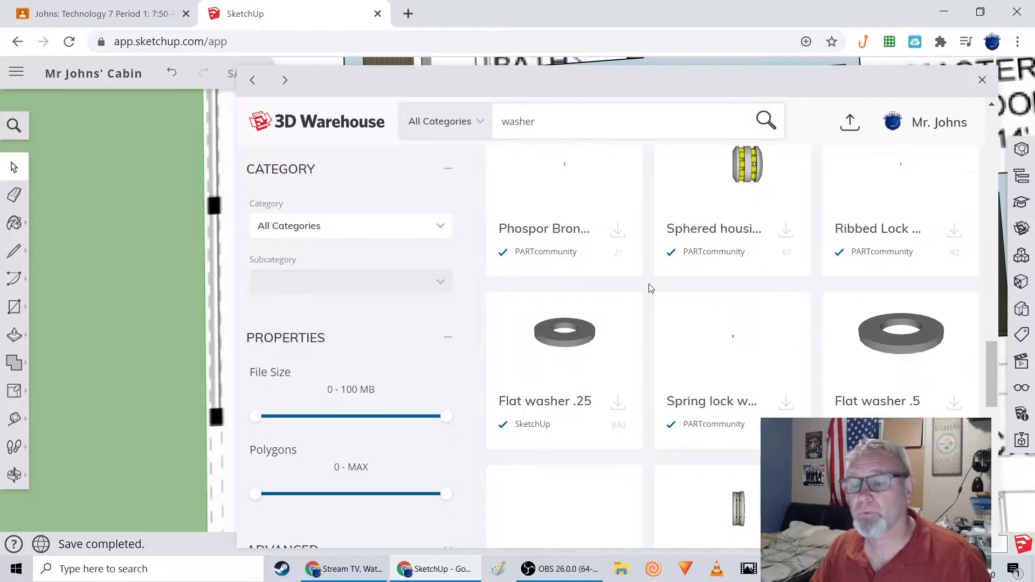
scroll(649, 289, "up", 20)
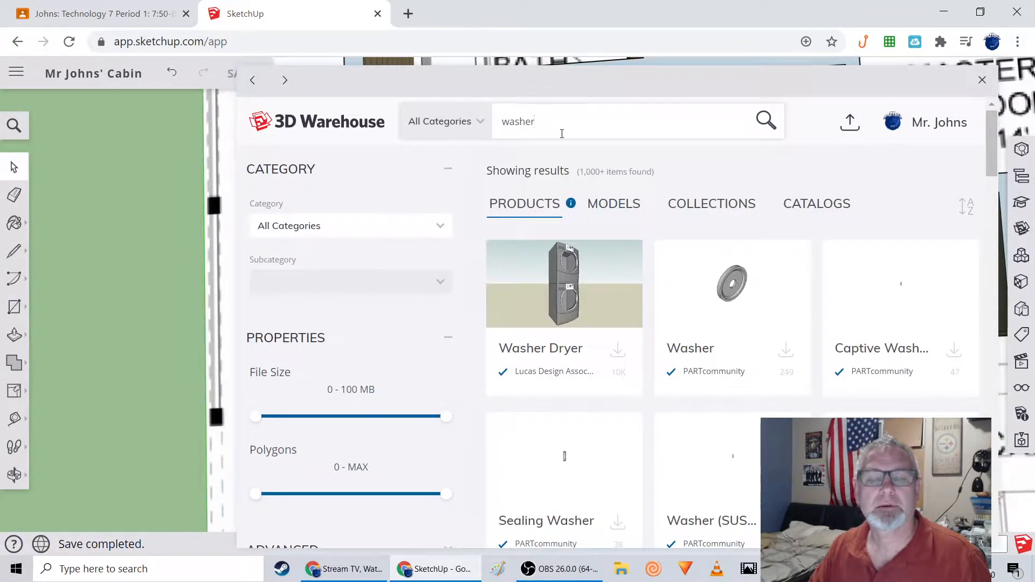
- Search the 3D Warehouse for "washing machine" and download SketchUp's closed-lid cream top-loading model for placement
key("BackSpace")
key("BackSpace")
key("BackSpace")
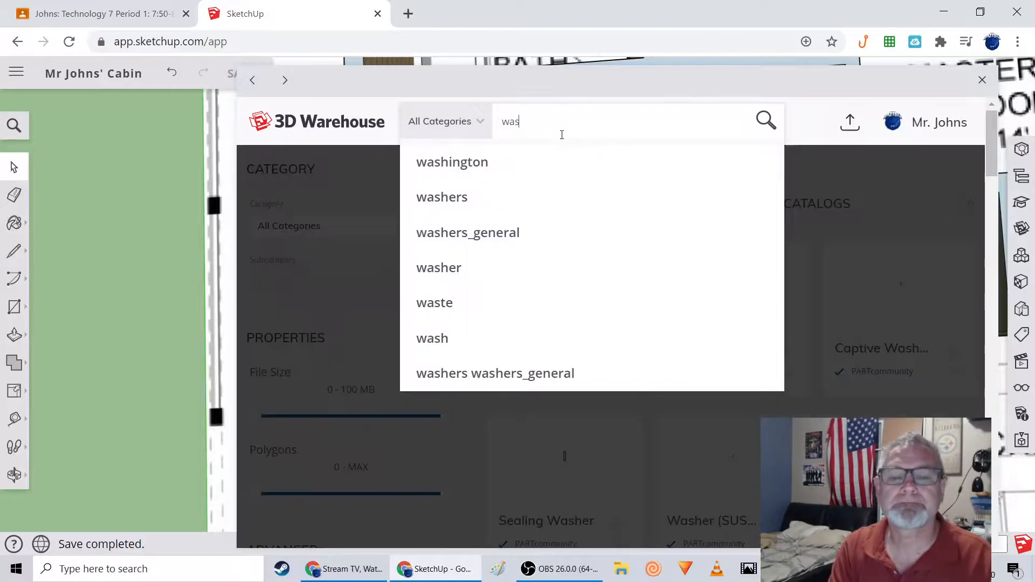
type("hing machine")
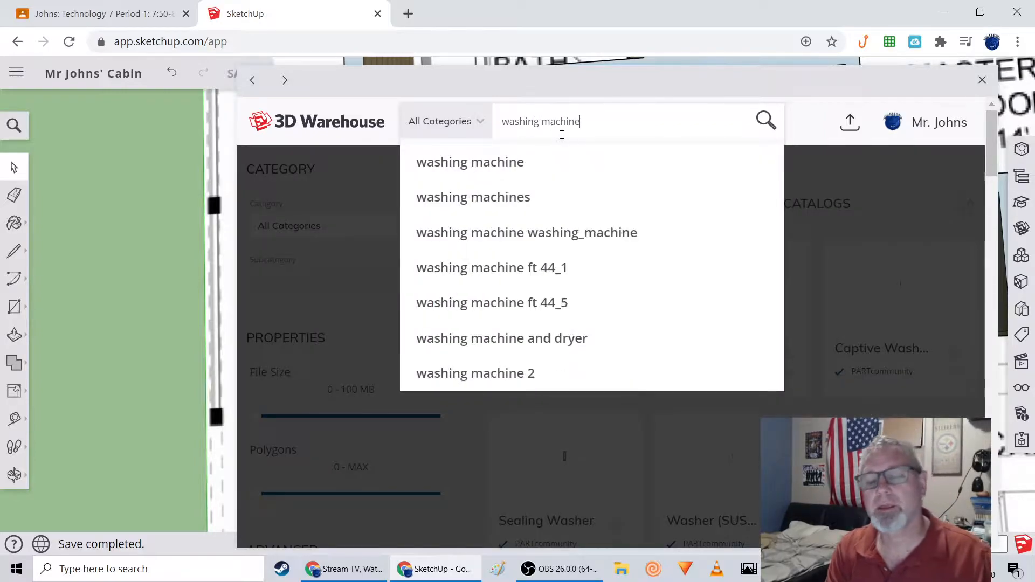
key("Return")
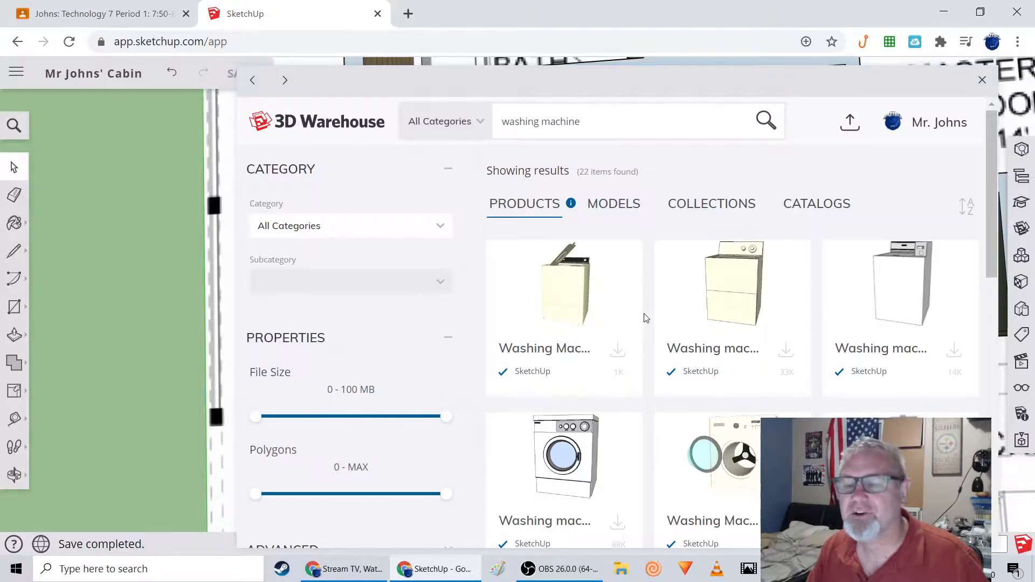
left_click(787, 354)
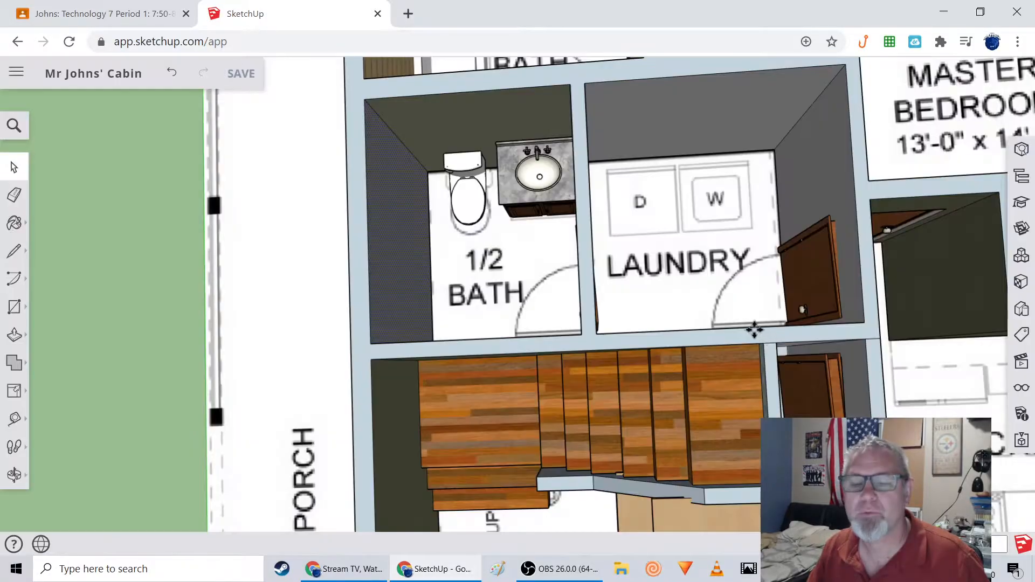
- Place the washing machine against the laundry room's back wall over the W outline and check its position
scroll(669, 291, "up", 4)
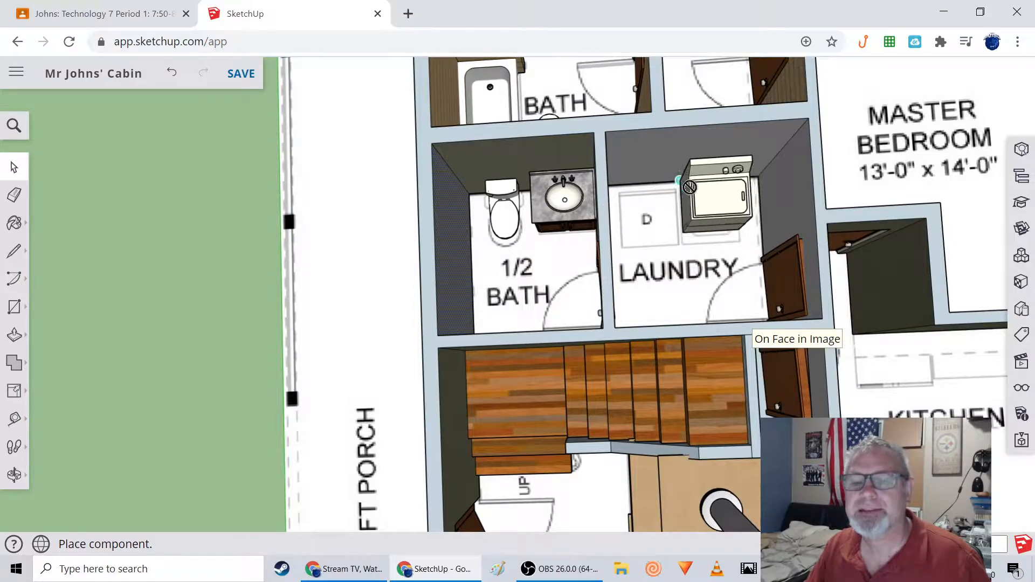
scroll(690, 181, "up", 5)
middle_click_drag(671, 213, 674, 200)
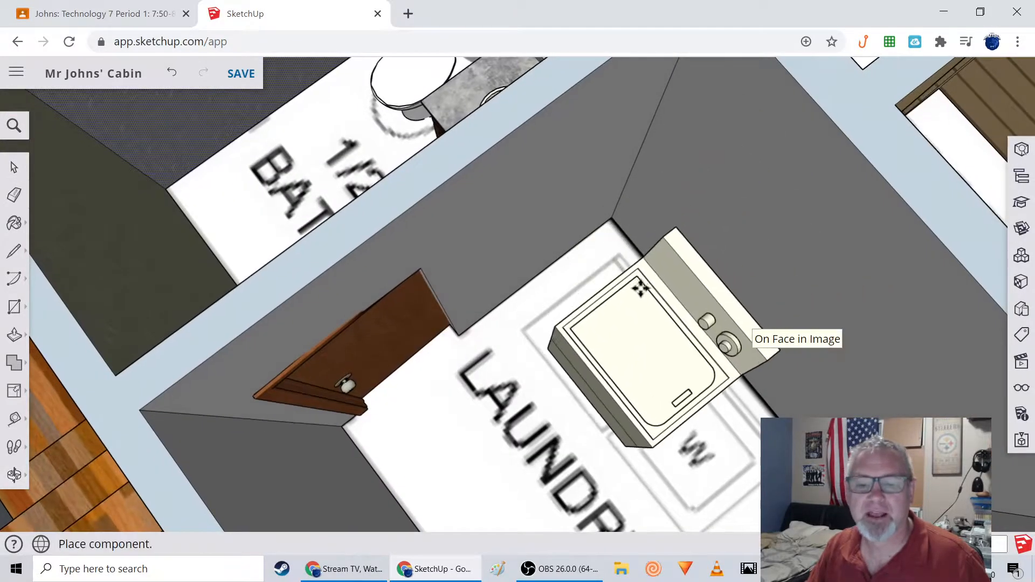
middle_click_drag(681, 350, 717, 318)
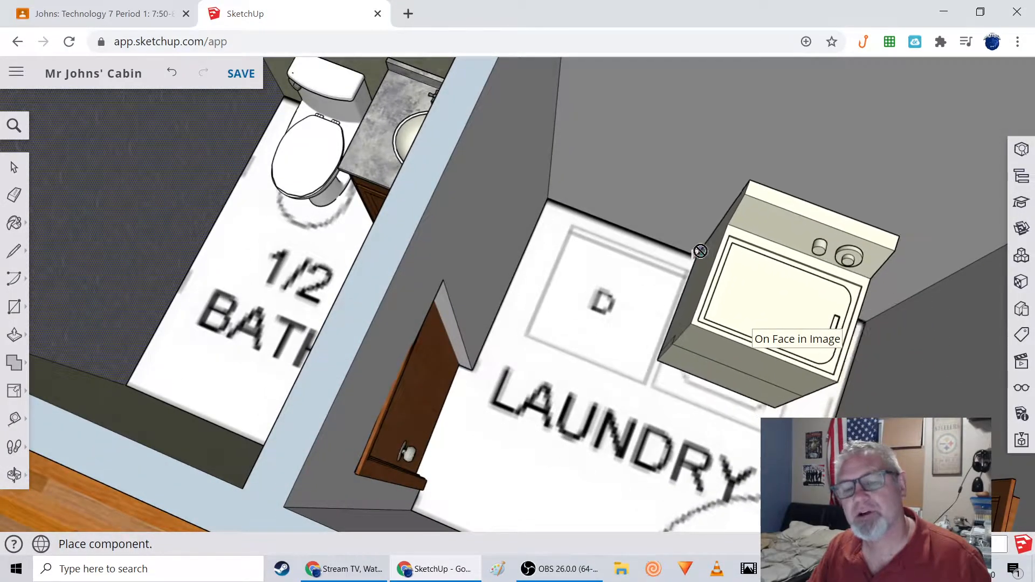
left_click(695, 264)
key("m")
middle_click_drag(588, 410, 649, 349)
middle_click_drag(598, 310, 658, 369)
middle_click_drag(673, 273, 620, 341)
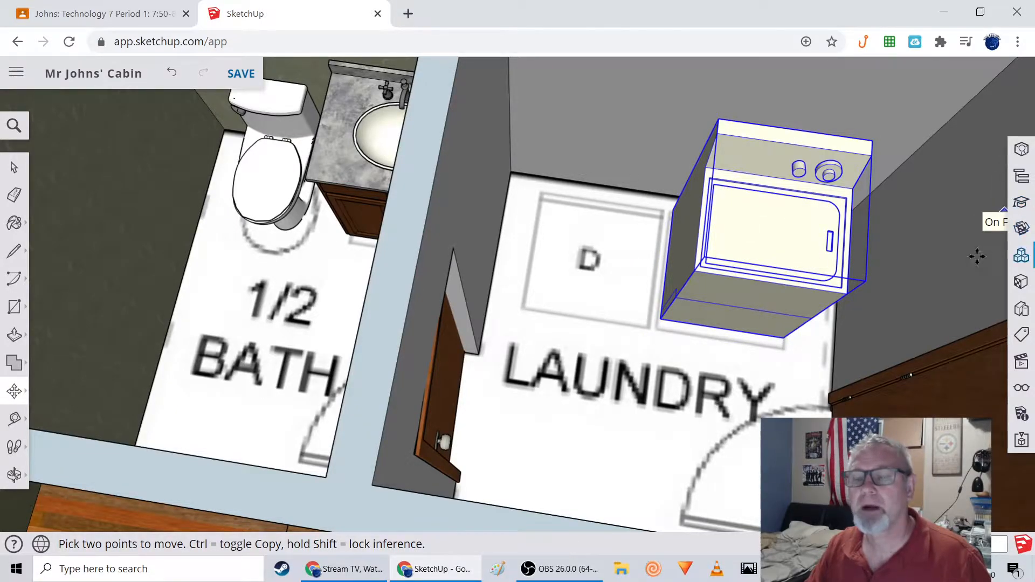
mouse_move(873, 330)
middle_mouse_down()
mouse_move(670, 365)
mouse_move(818, 411)
mouse_move(868, 318)
middle_mouse_up()
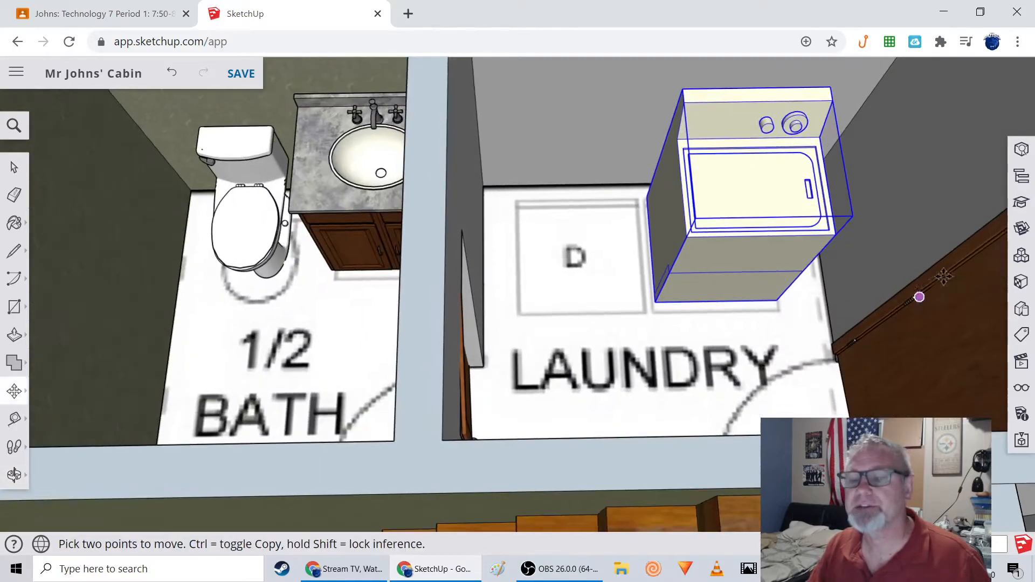
- Search the 3D Warehouse for "dryer" and download SketchUp's Clothes dryer model for placement
left_click(1021, 228)
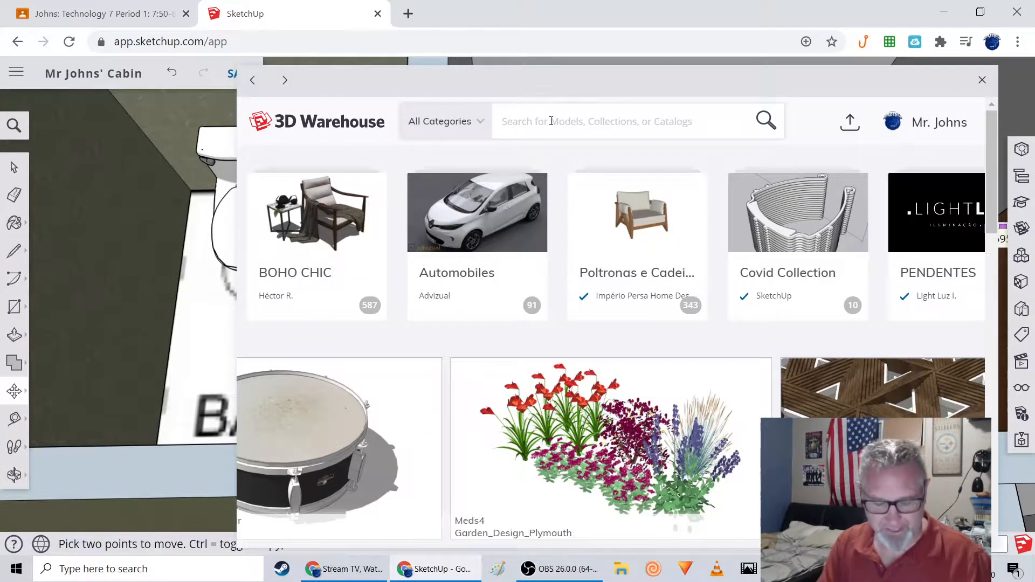
left_click(551, 120)
type("dryer")
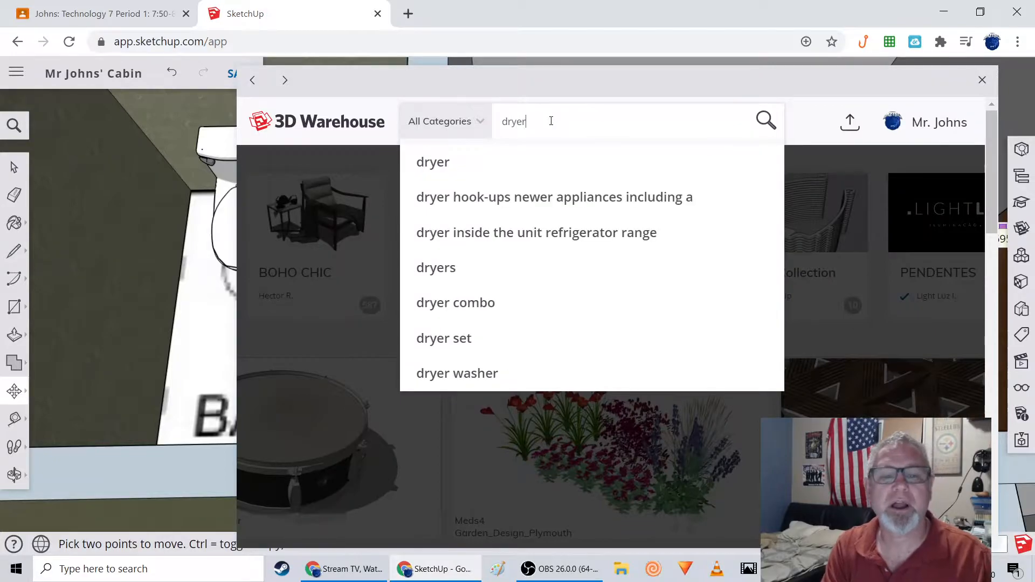
key("Return")
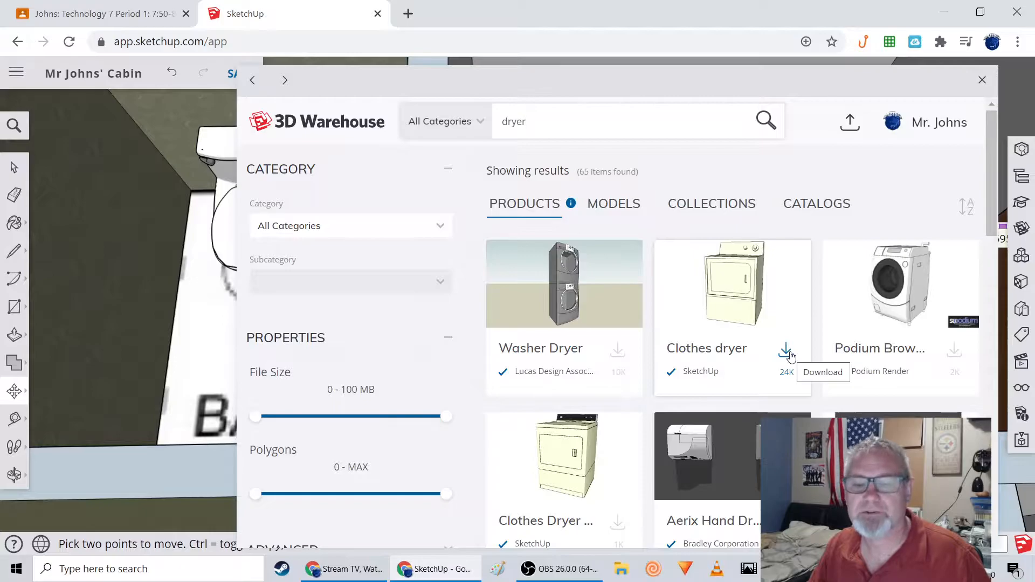
scroll(619, 429, "down", 2)
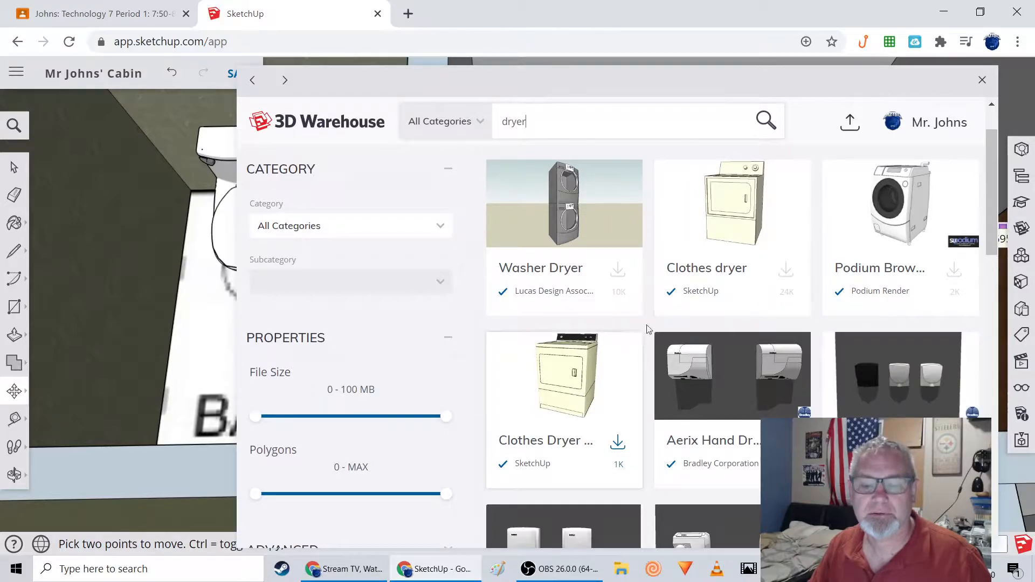
left_click(787, 269)
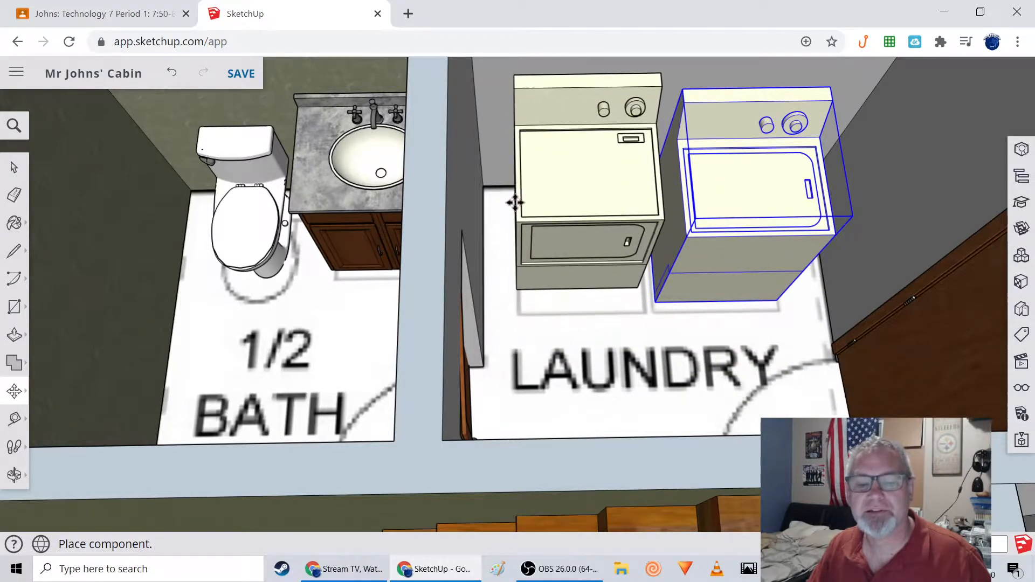
- Place the clothes dryer beside the washing machine against the laundry room's back wall and check its position
left_click(516, 205)
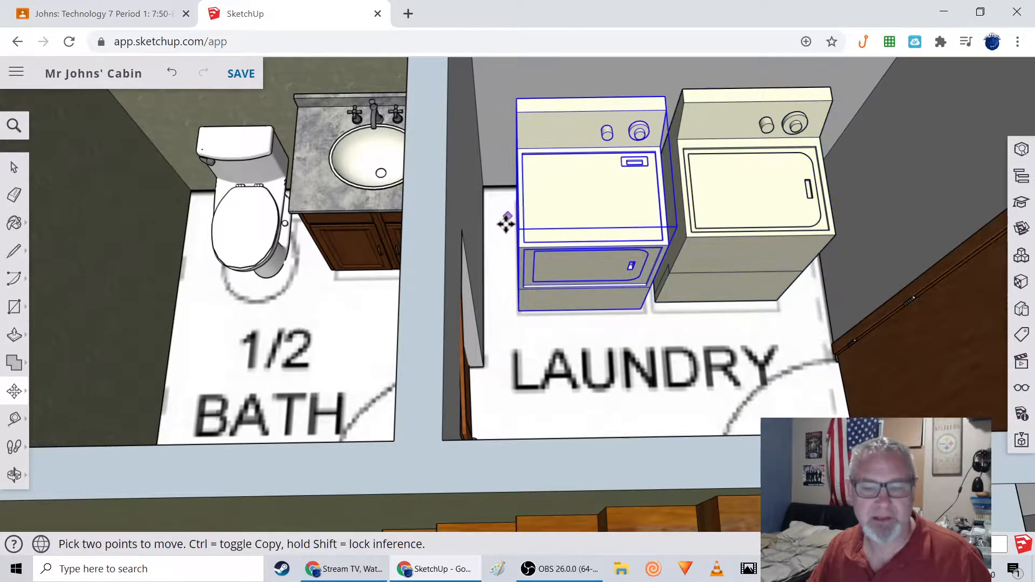
mouse_move(613, 313)
middle_mouse_down()
mouse_move(592, 379)
mouse_move(617, 309)
middle_mouse_up()
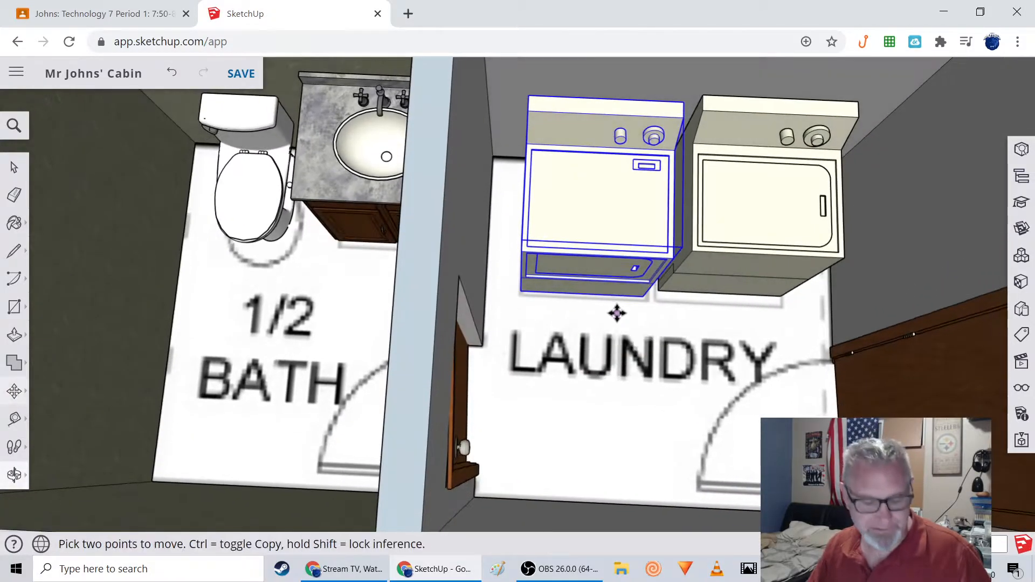
left_click(23, 396)
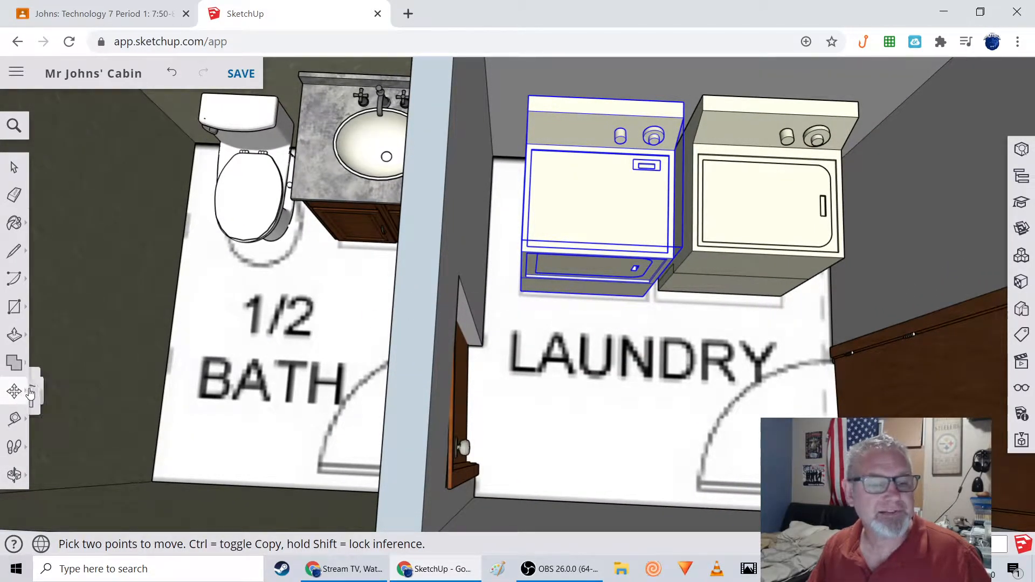
left_click(558, 254)
middle_click_drag(593, 341, 682, 323)
scroll(638, 343, "down", 4)
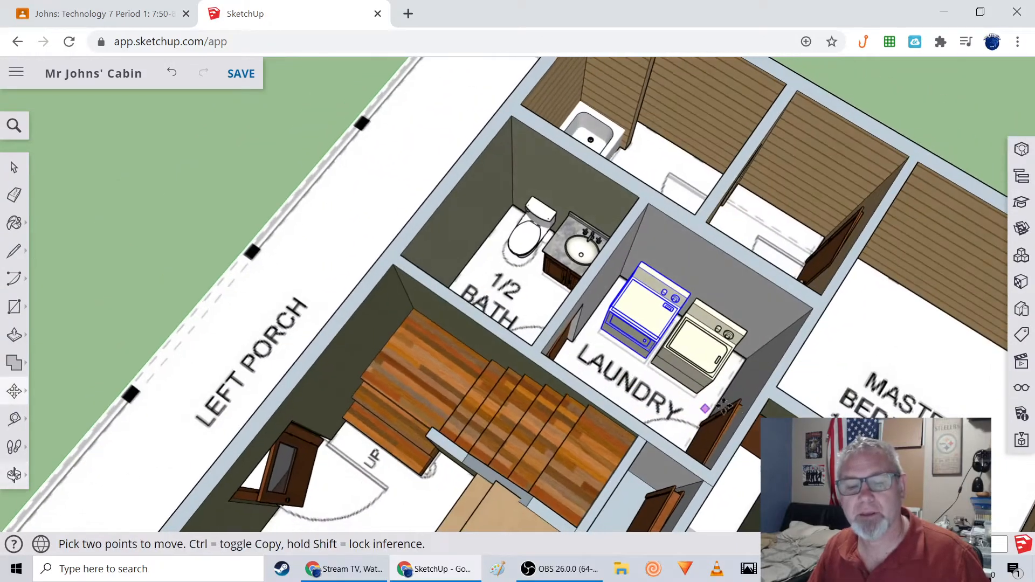
- Bring the kitchen floor area into view and search the 3D Warehouse for "kitchen island"
middle_click_drag(628, 377, 577, 220)
scroll(648, 380, "down", 3)
middle_click_drag(623, 296, 585, 225, "shift")
middle_click_drag(638, 326, 640, 280, "shift")
middle_click_drag(525, 300, 627, 348)
scroll(670, 325, "up", 1)
scroll(670, 324, "up", 2)
scroll(670, 323, "down", 3)
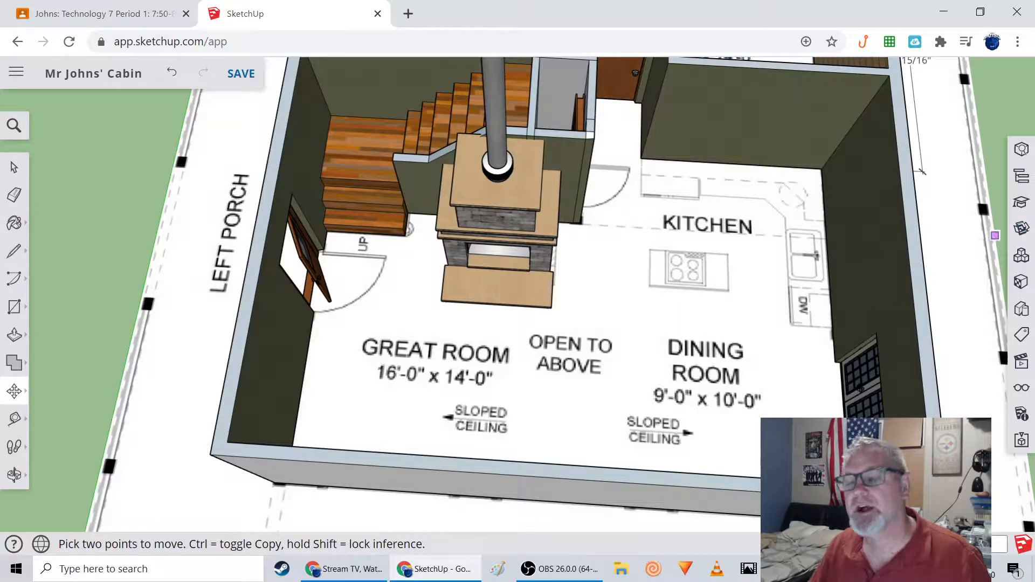
left_click(1021, 227)
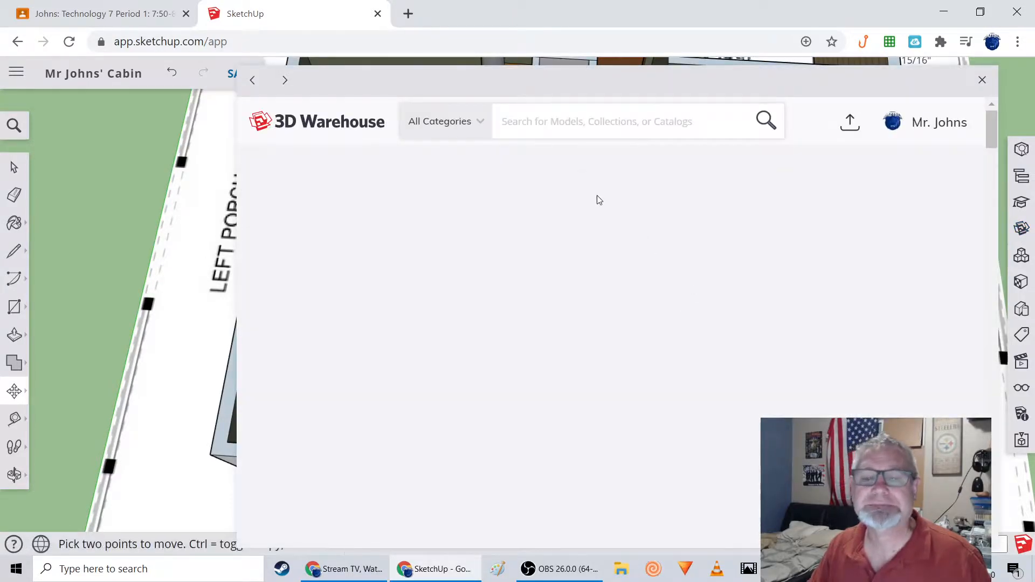
type("kitchen island")
key("Return")
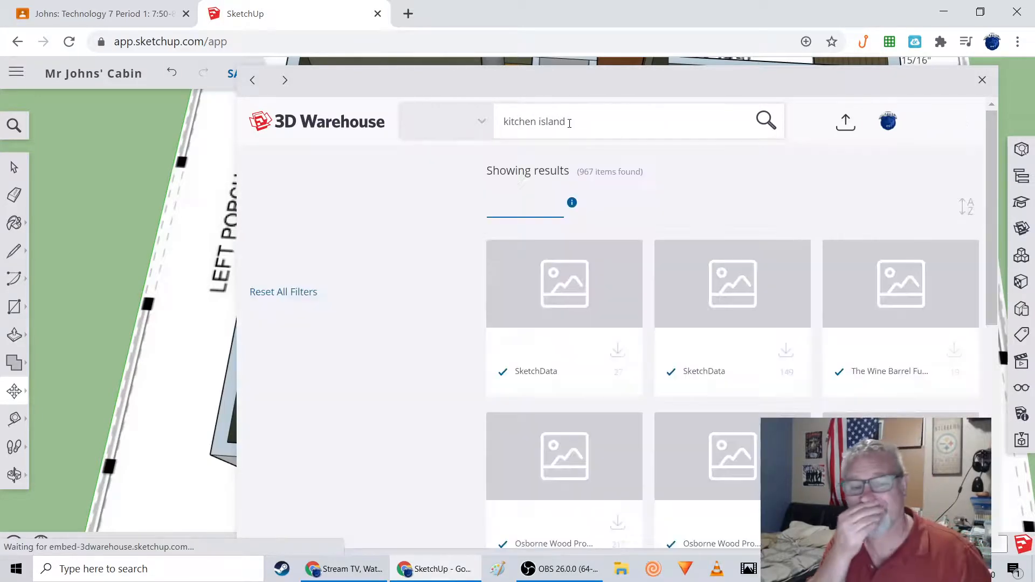
- Browse the "kitchen island" product results for an island that suits the cabin's floor plan
scroll(697, 272, "down", 3)
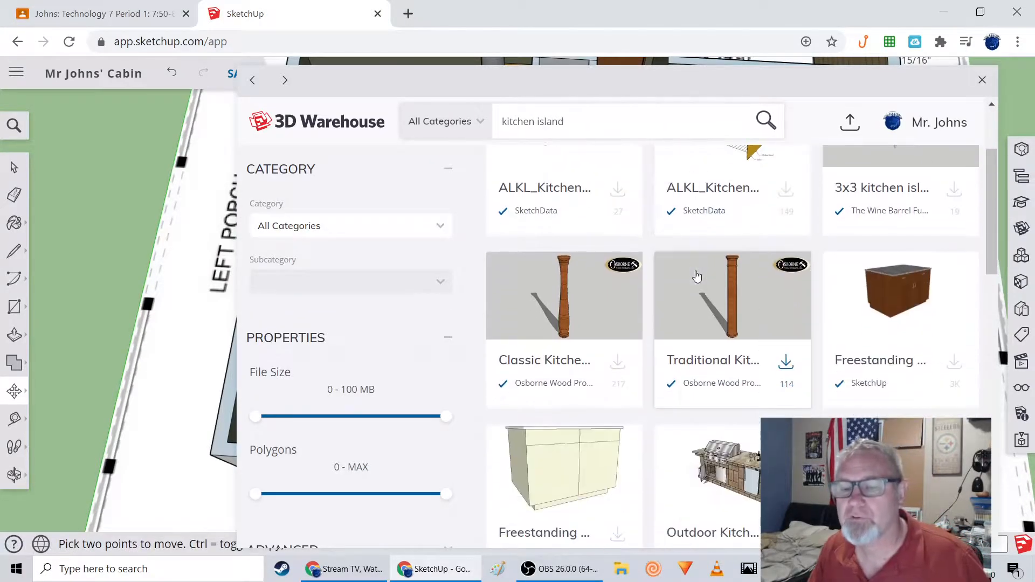
scroll(911, 291, "down", 1)
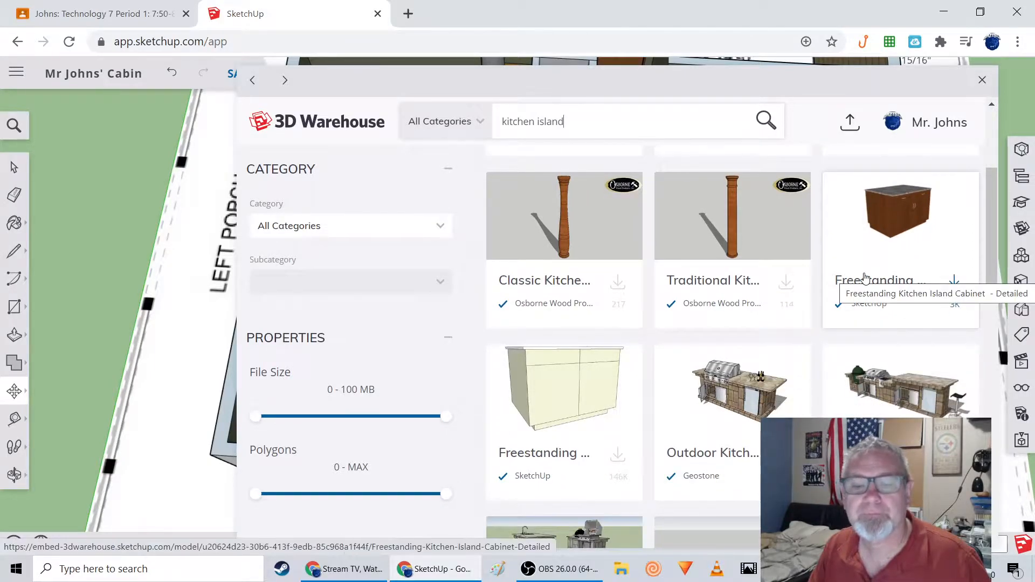
scroll(864, 278, "down", 5)
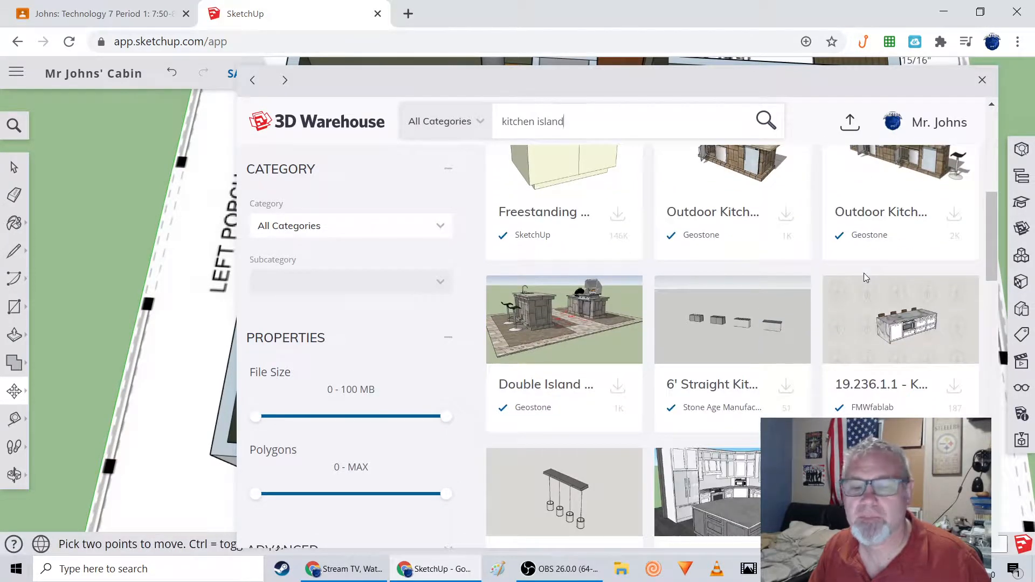
scroll(863, 277, "down", 3)
scroll(864, 278, "down", 6)
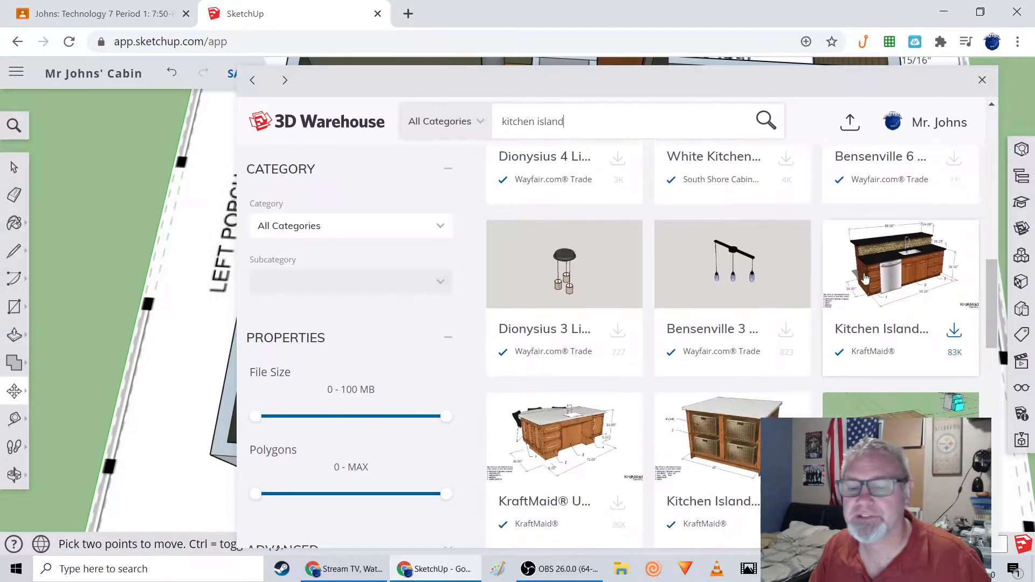
scroll(864, 278, "down", 3)
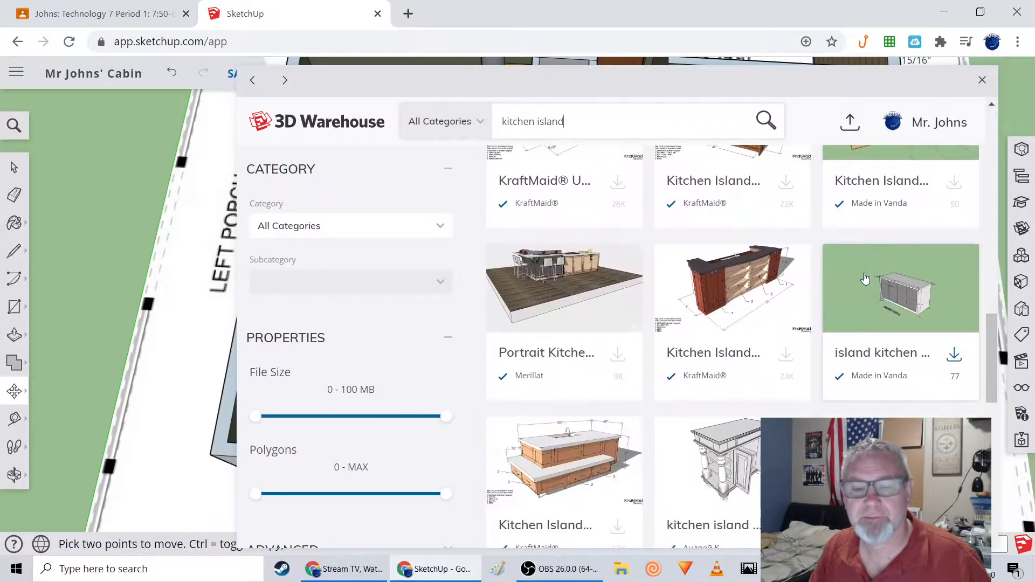
scroll(819, 300, "down", 6)
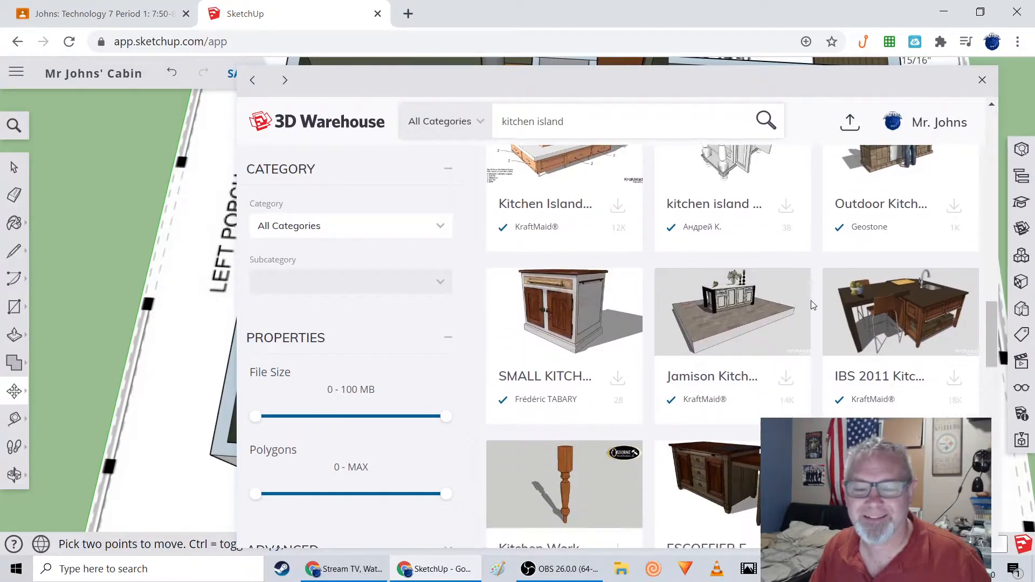
scroll(811, 299, "down", 5)
scroll(811, 300, "down", 3)
scroll(964, 297, "up", 15)
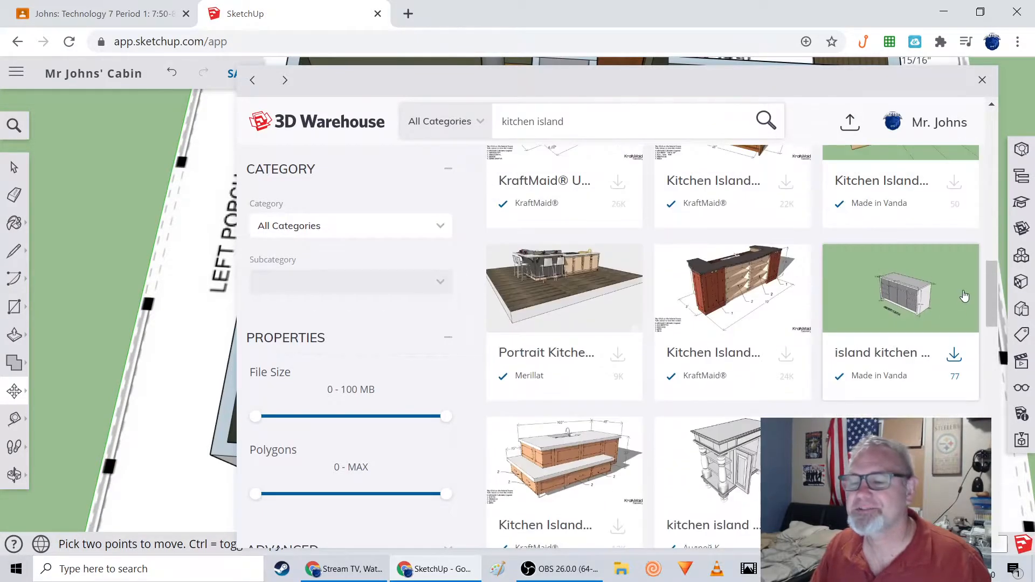
left_click_drag(988, 285, 986, 138)
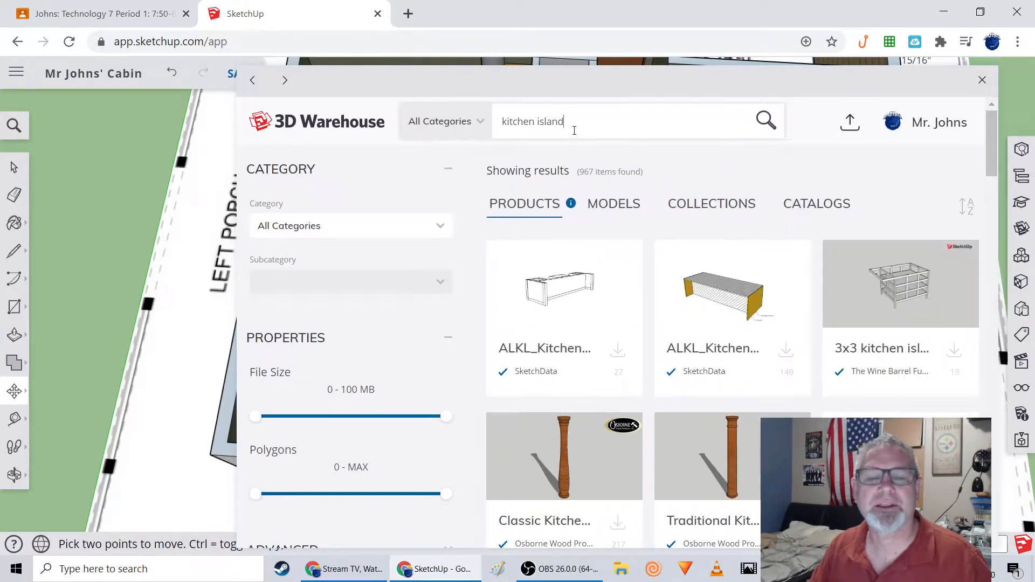
- Extend the model search to "kitchen island stove" and shorten it to "kitchen stove"
type("ve")
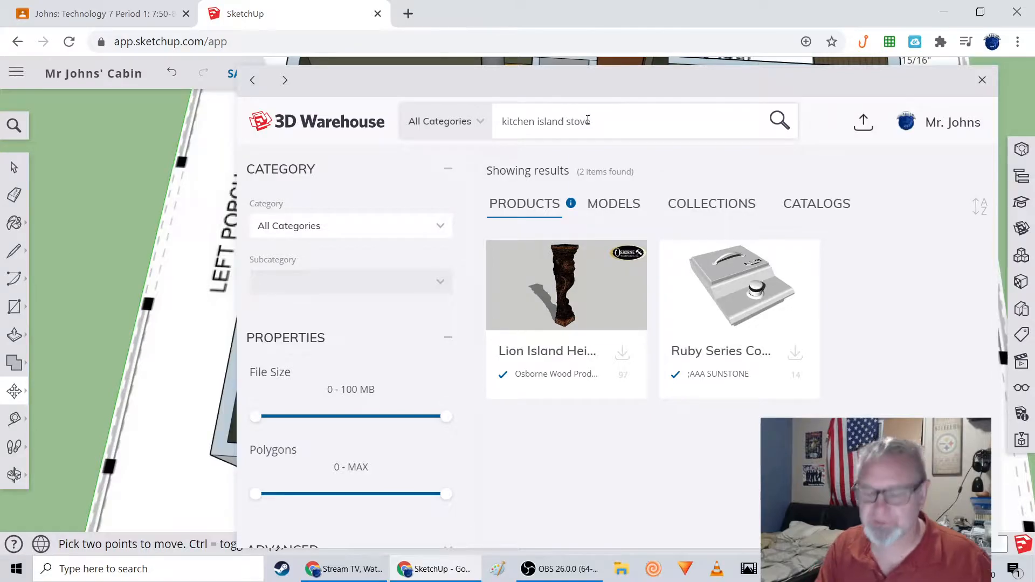
key("BackSpace")
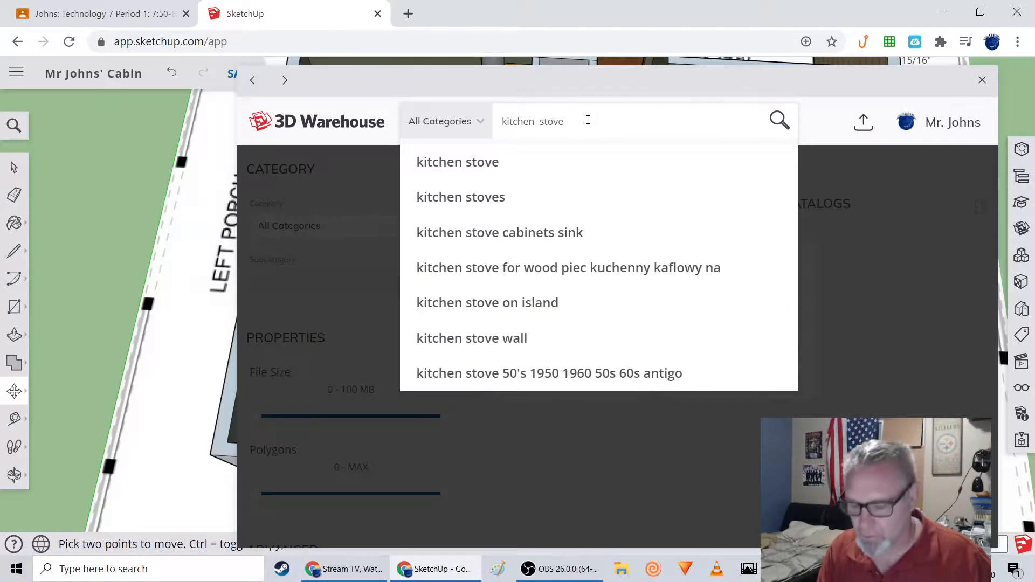
key("Return")
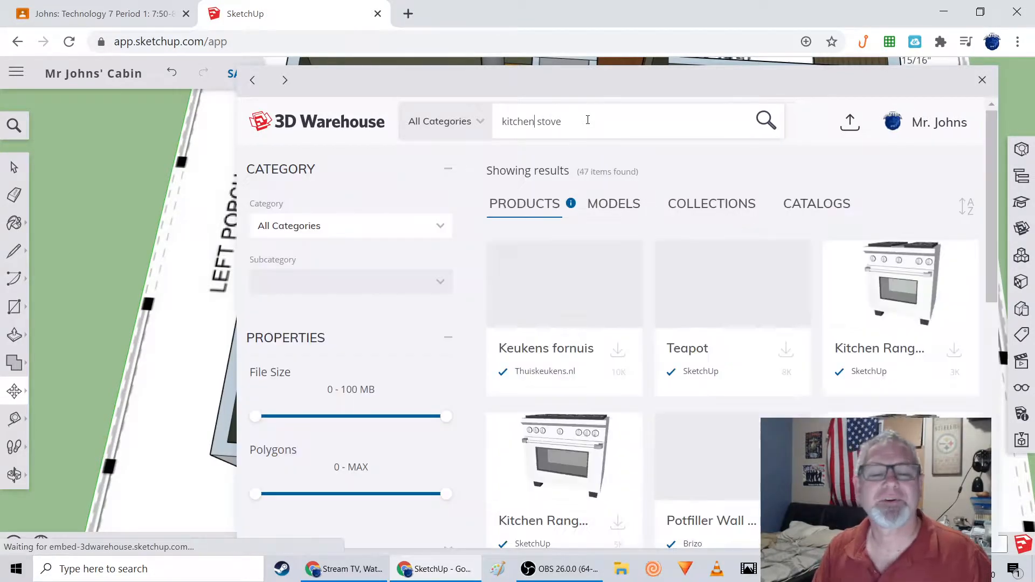
- Browse the kitchen stove models for a suitable cooktop, and change the search to "island stove"
scroll(656, 333, "down", 7)
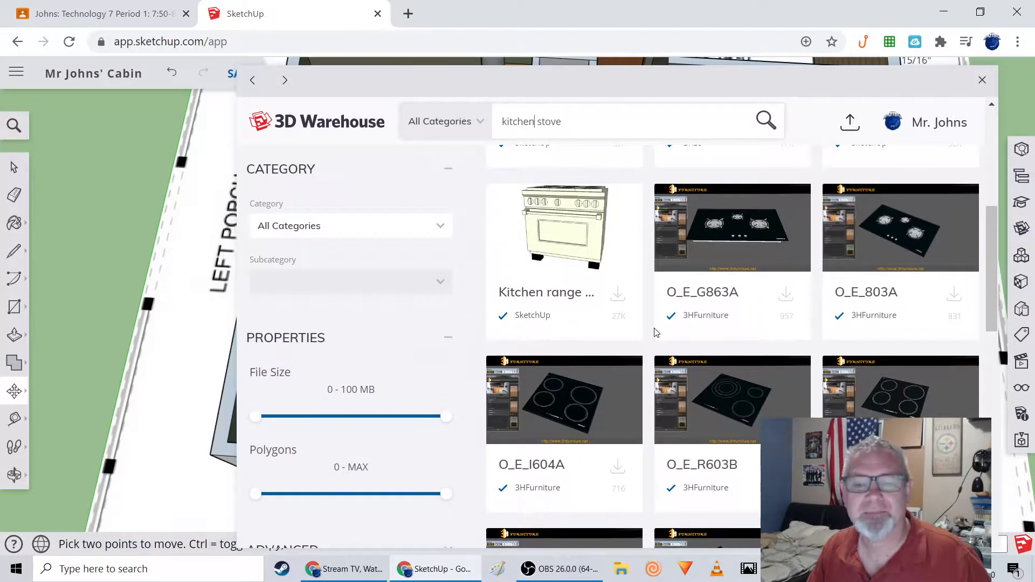
scroll(656, 333, "down", 10)
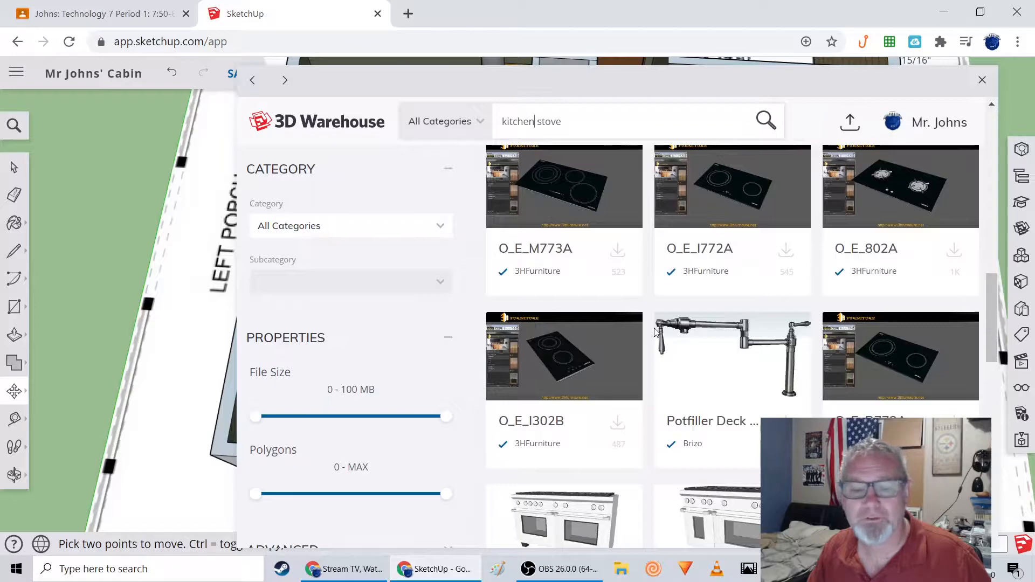
scroll(656, 332, "down", 3)
scroll(656, 333, "down", 9)
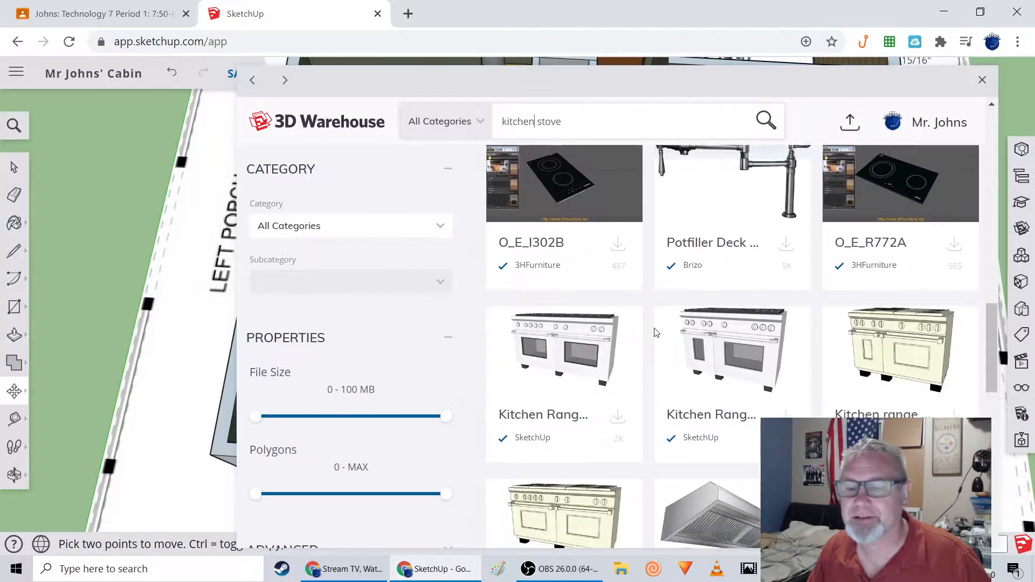
scroll(656, 333, "up", 4)
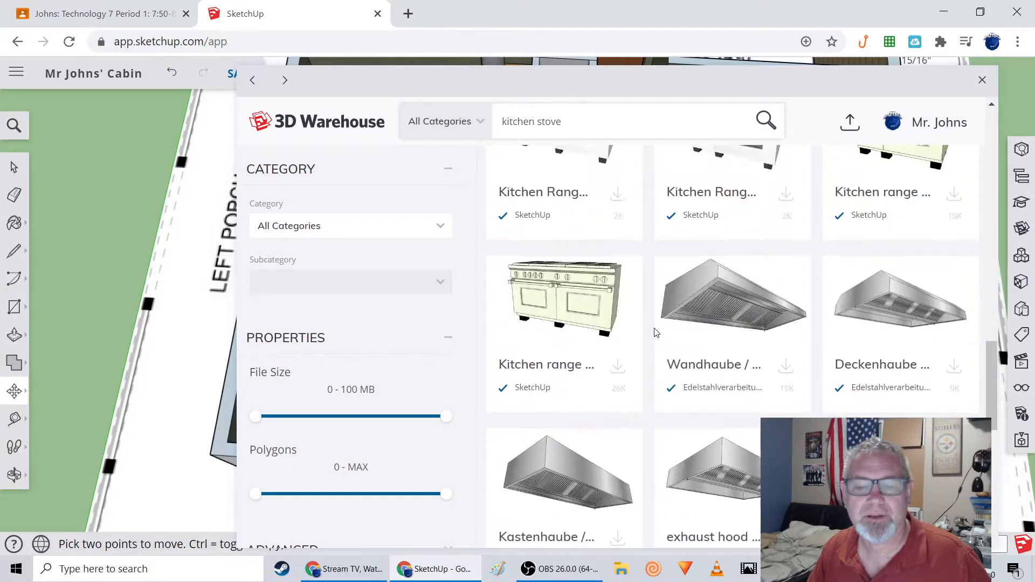
scroll(648, 343, "down", 8)
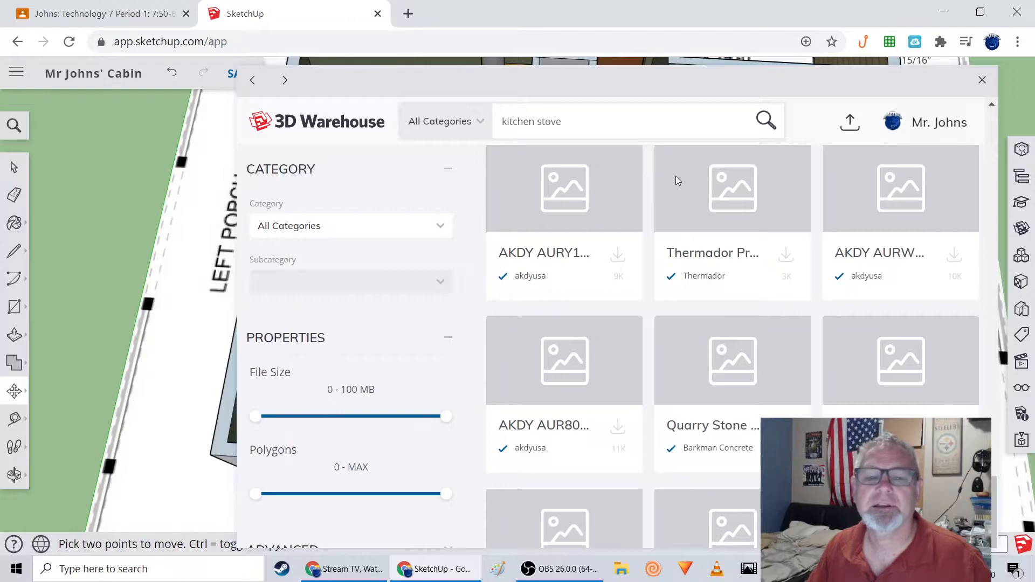
scroll(681, 215, "up", 8)
scroll(608, 107, "up", 10)
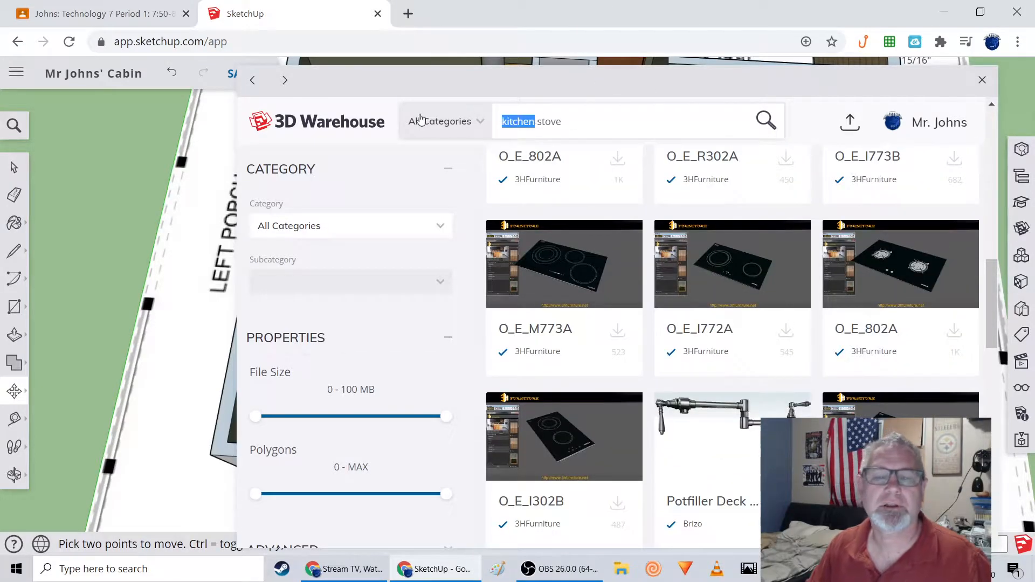
type("island")
key("Return")
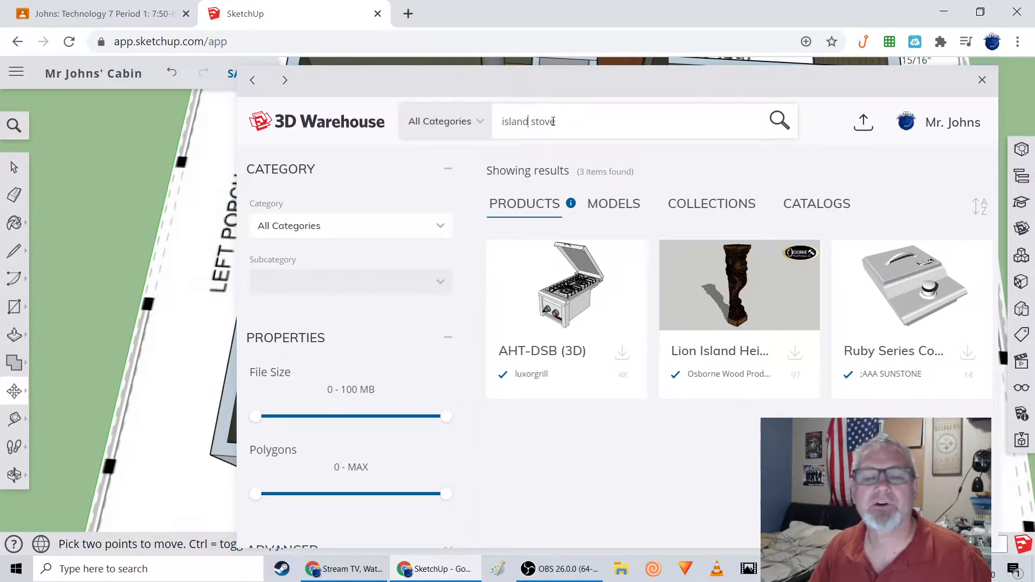
- Search for "kitchen island" again and download SketchUp's Freestanding Kitchen Island Cabinet - Detailed model for placement
left_click_drag(550, 123, 465, 125)
type("kitchen is")
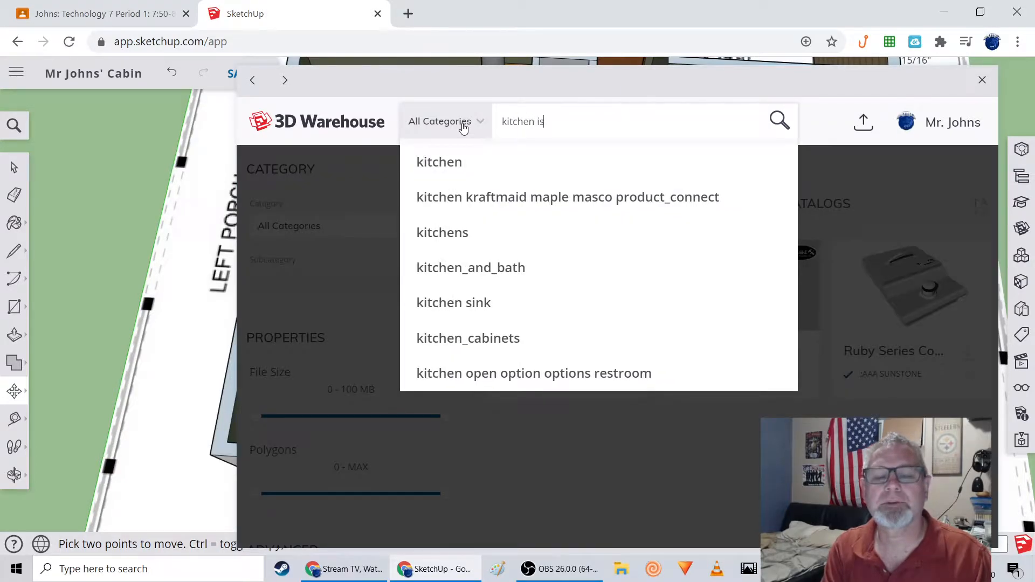
type("land")
key("Return")
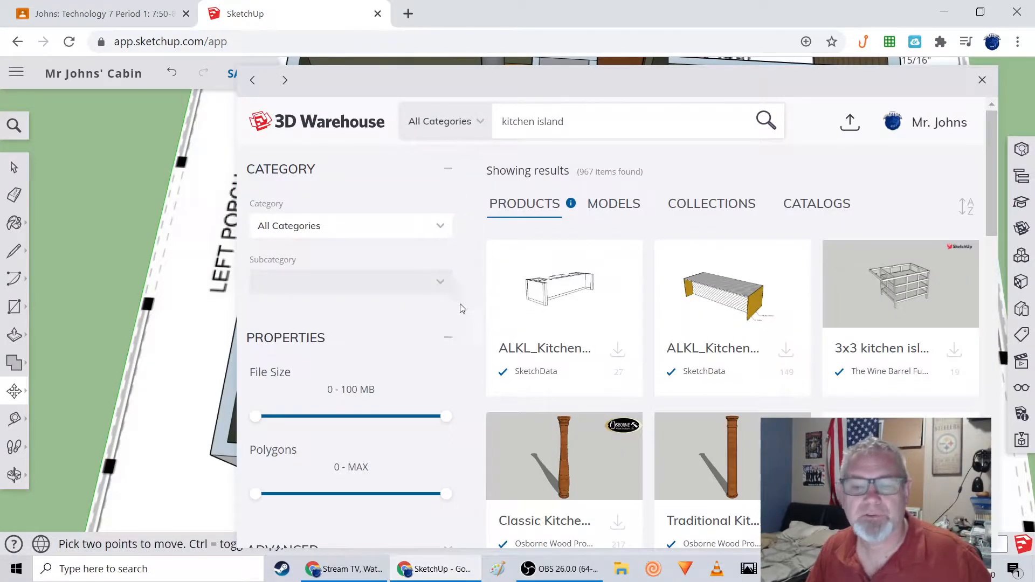
scroll(647, 326, "down", 3)
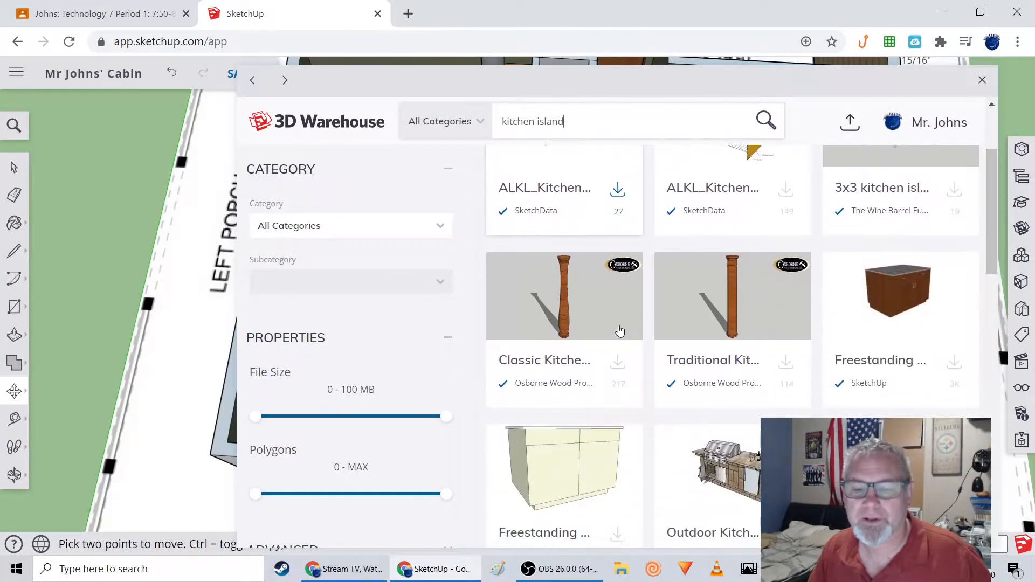
left_click(954, 362)
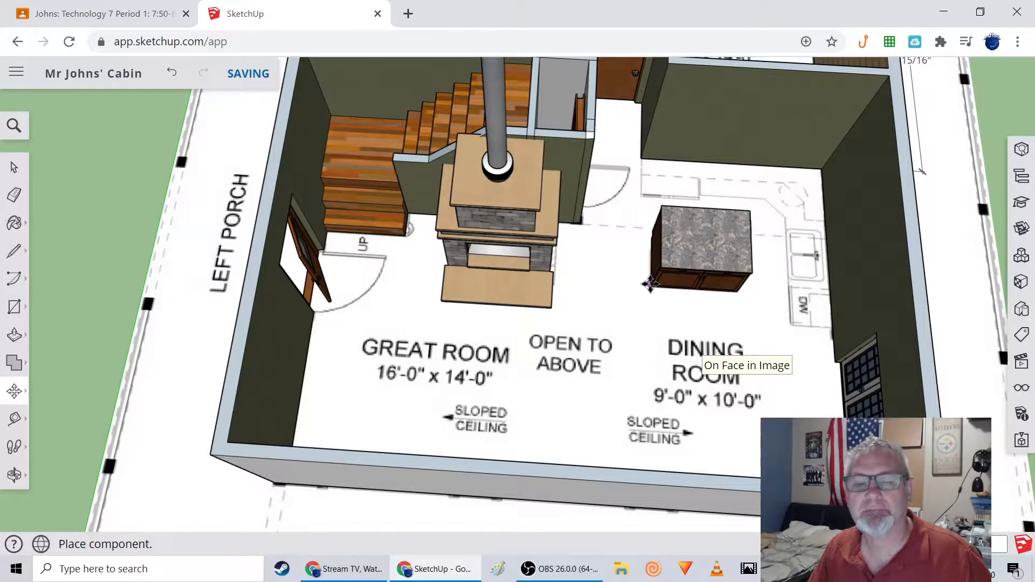
- Place the island cabinet over the kitchen's cooktop island outline, scale it to fit the outline, and deselect it
left_click(646, 291)
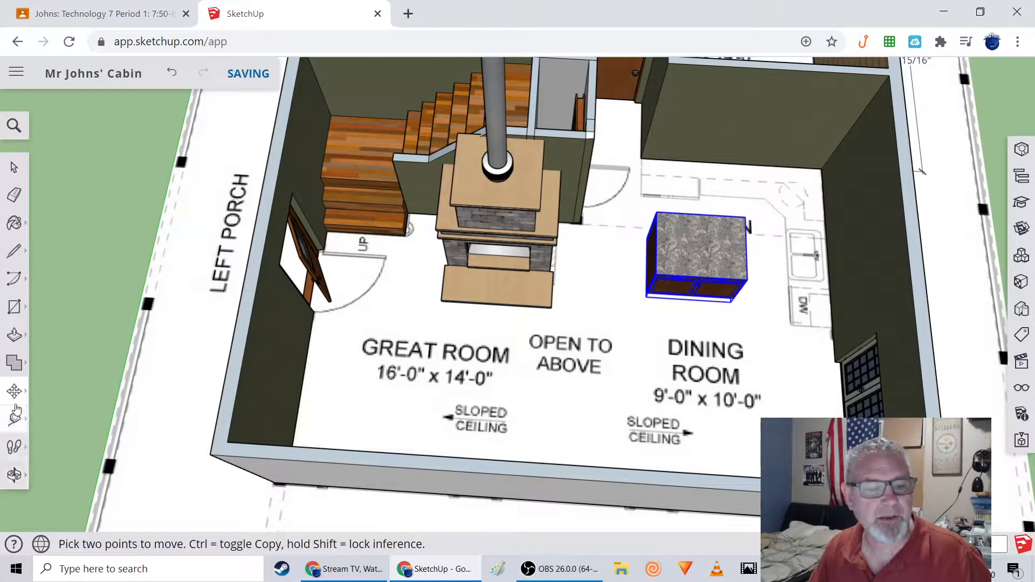
mouse_move(14, 397)
left_click(53, 423)
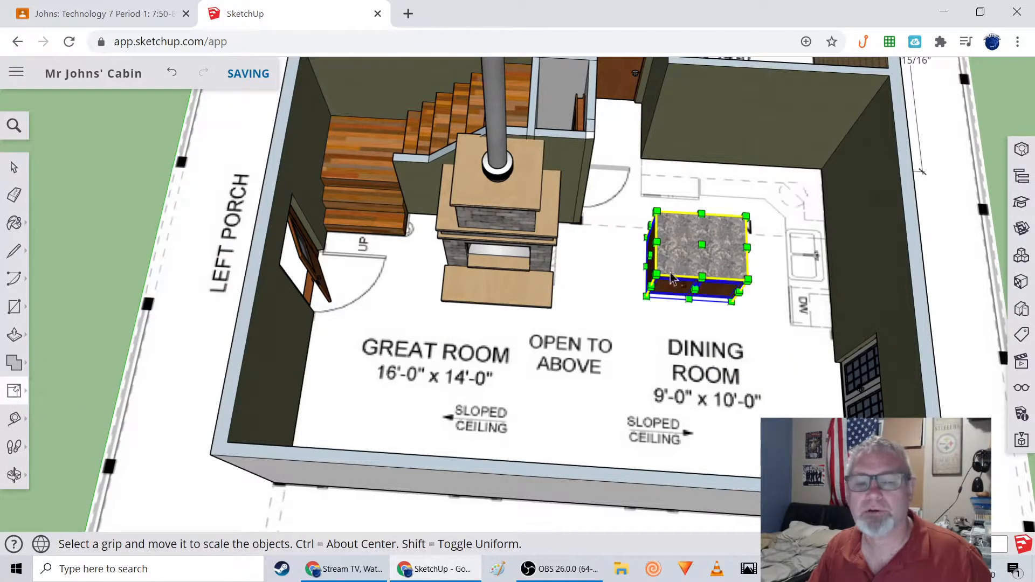
left_click_drag(654, 275, 671, 273)
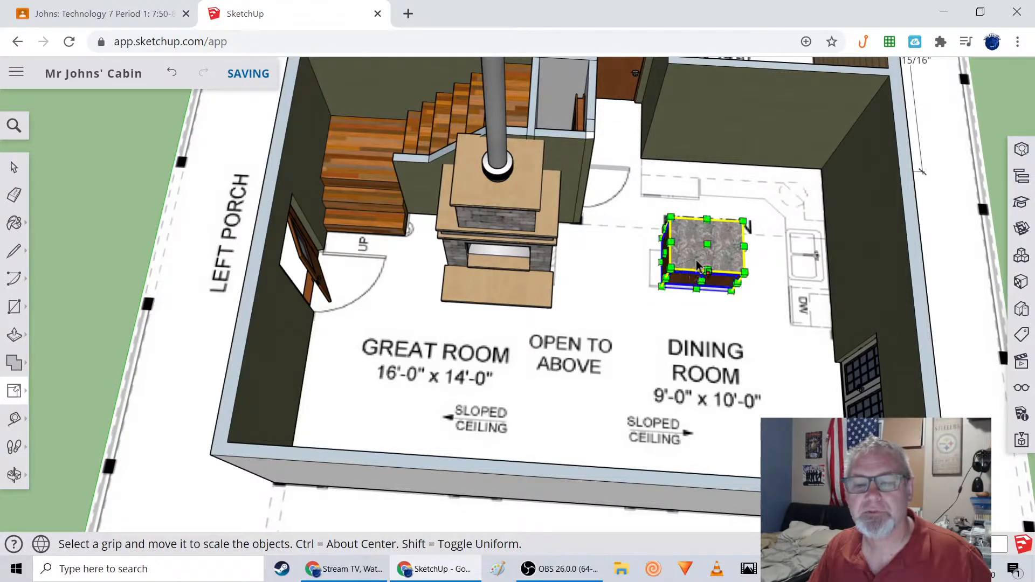
left_click_drag(704, 221, 659, 261)
middle_click_drag(701, 322, 666, 309)
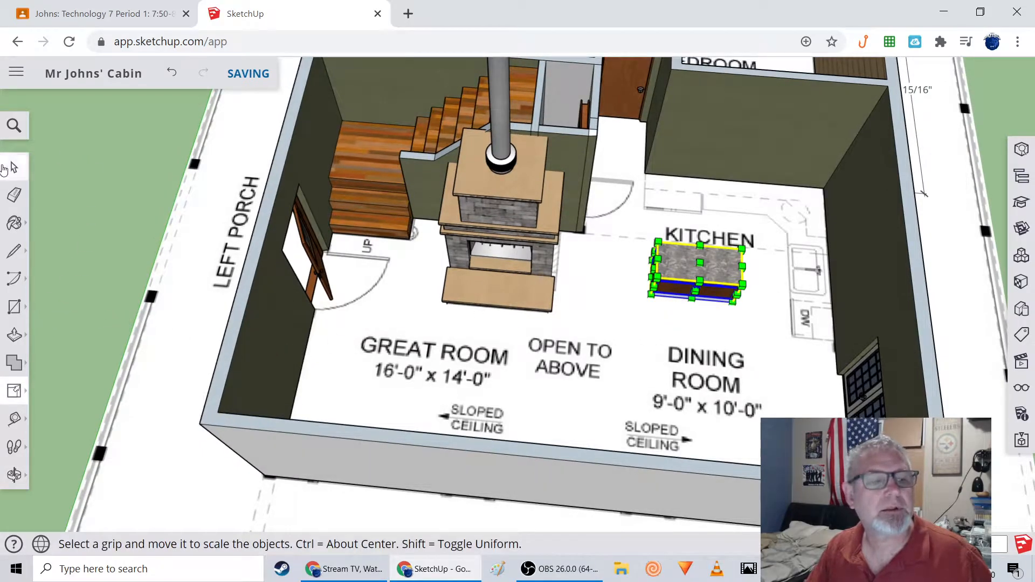
left_click(14, 167)
left_click(694, 368)
middle_click_drag(694, 367, 552, 293)
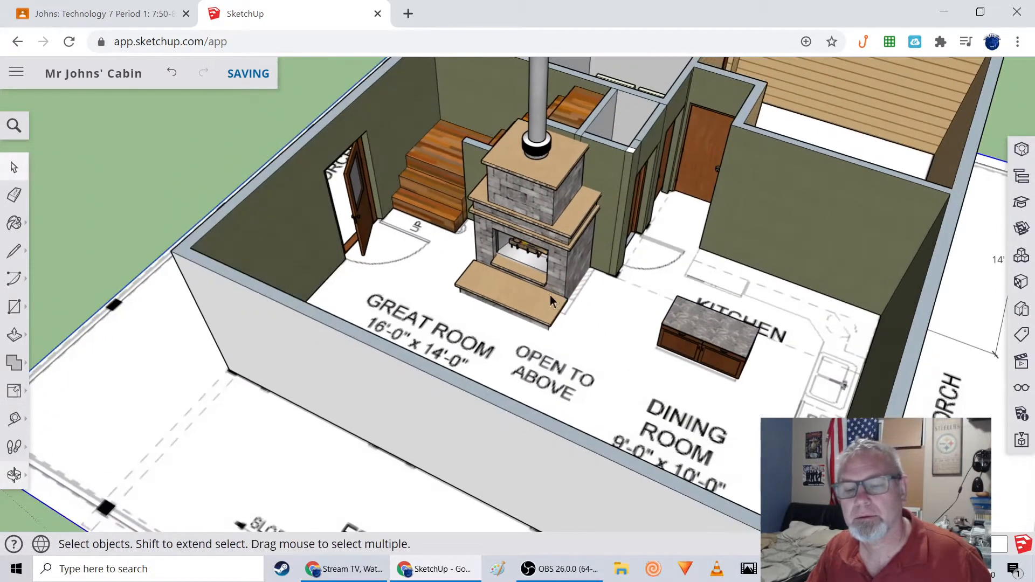
- Search 3D Warehouse for "rangetop", look through the results, and download the Thermador rangetop that has a griddle beside its burners
middle_click_drag(710, 366, 674, 402)
left_click(1023, 231)
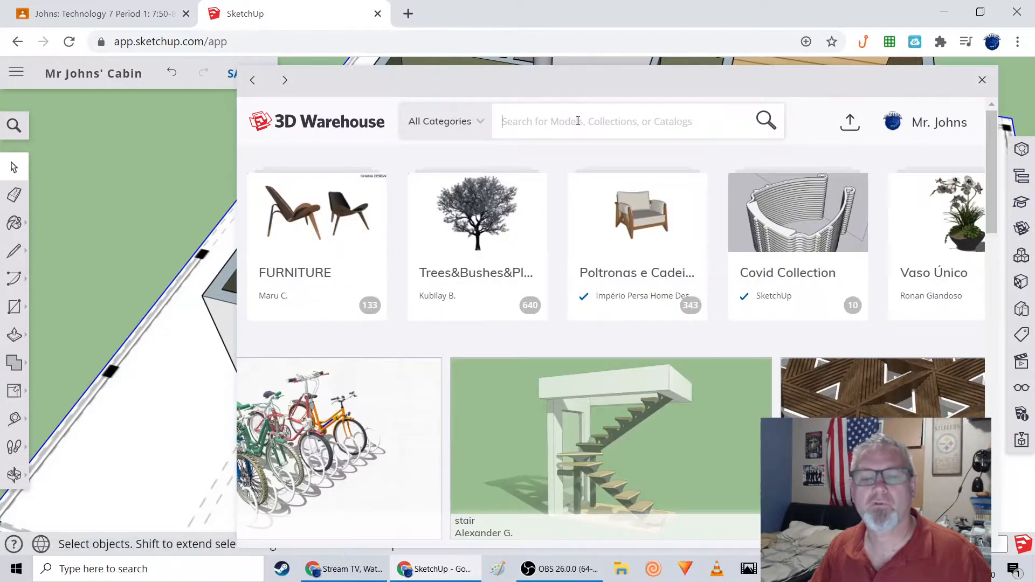
type("rangetop")
key("Return")
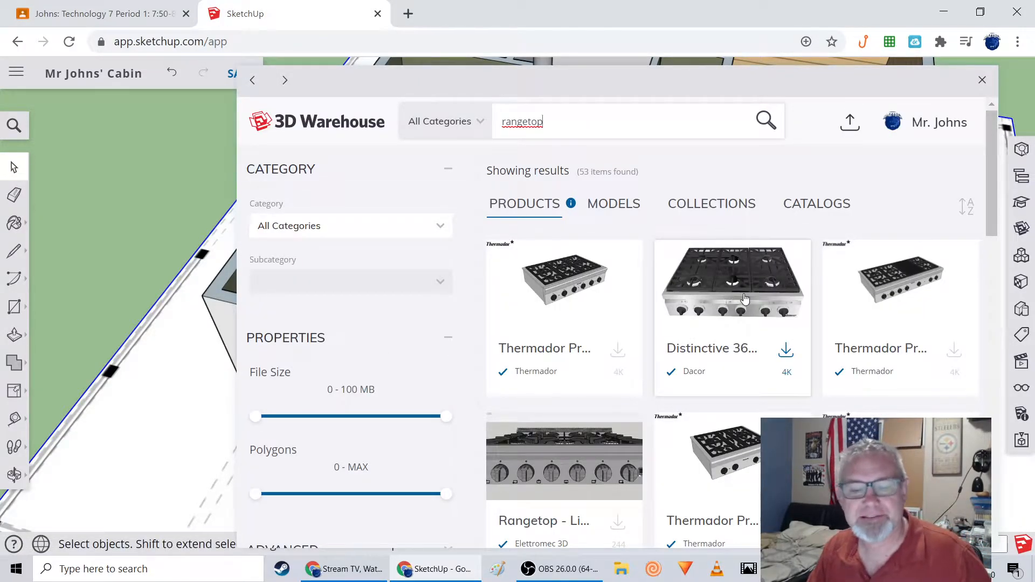
scroll(744, 298, "down", 7)
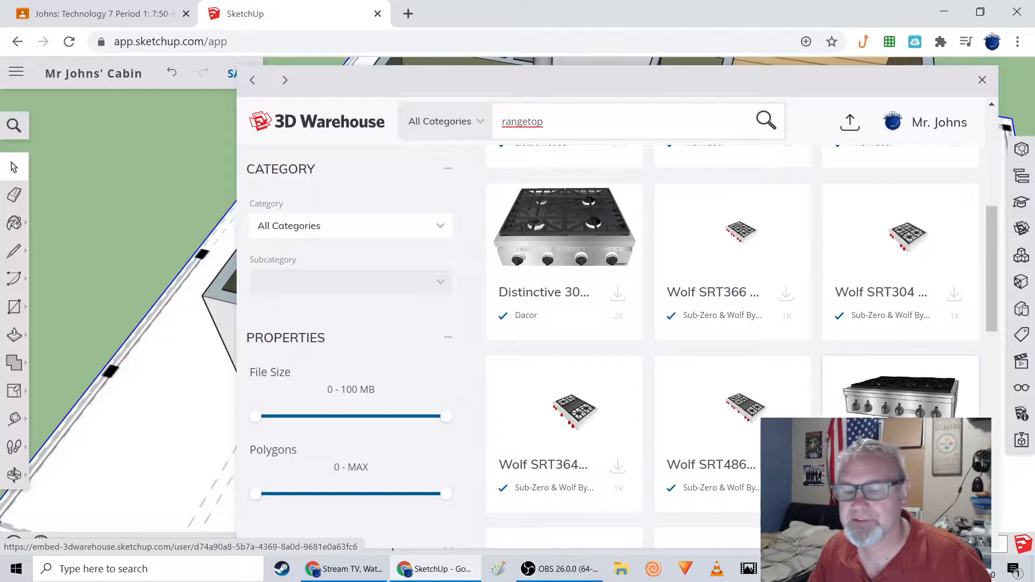
scroll(636, 343, "up", 7)
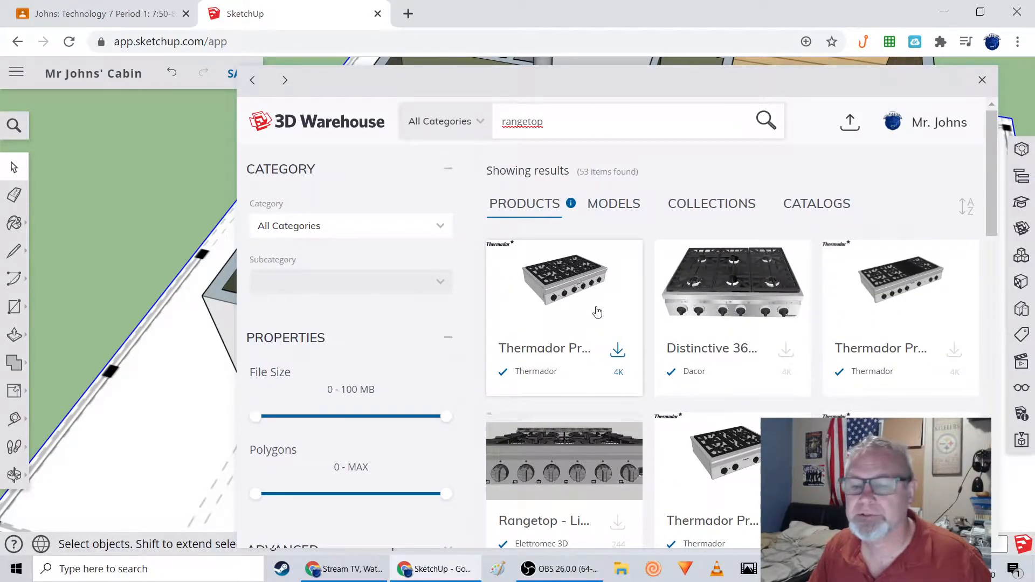
left_click(955, 351)
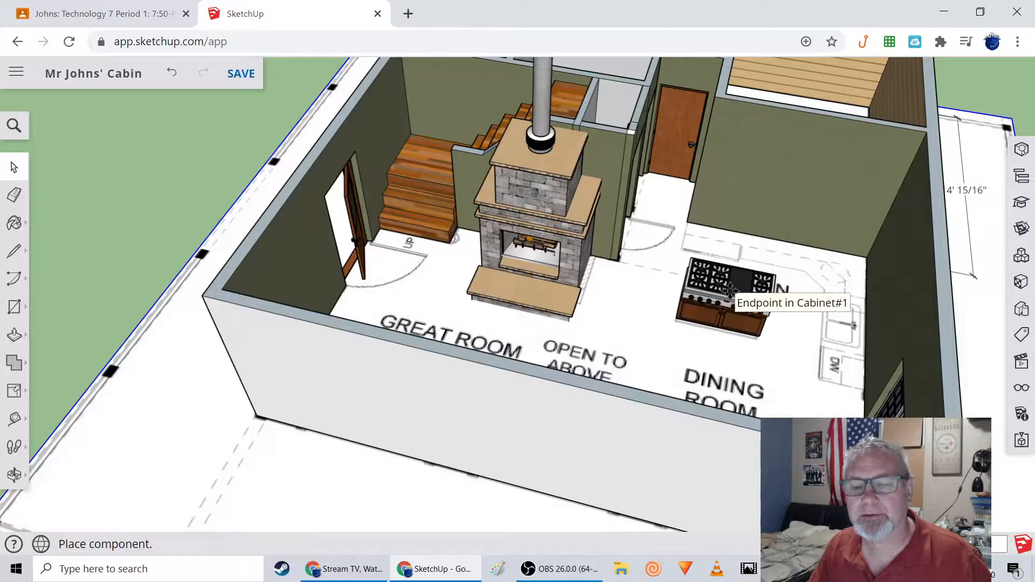
- Place the Thermador rangetop on top of the kitchen island cabinet and scale it down slightly and uniformly from a corner
left_click(727, 291)
middle_click_drag(760, 358, 434, 342)
middle_click_drag(533, 365, 497, 370)
scroll(482, 373, "up", 6)
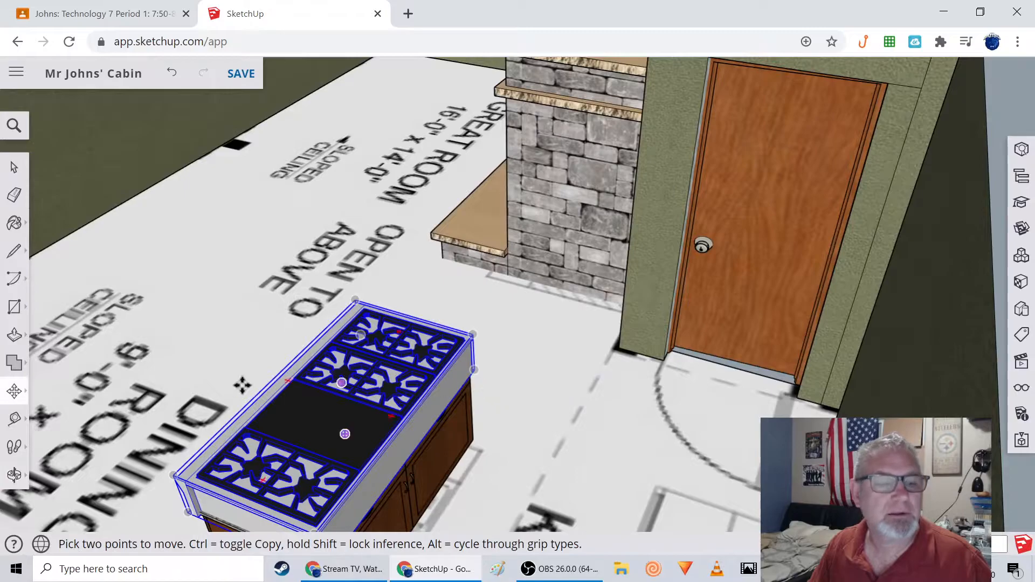
left_click(17, 395)
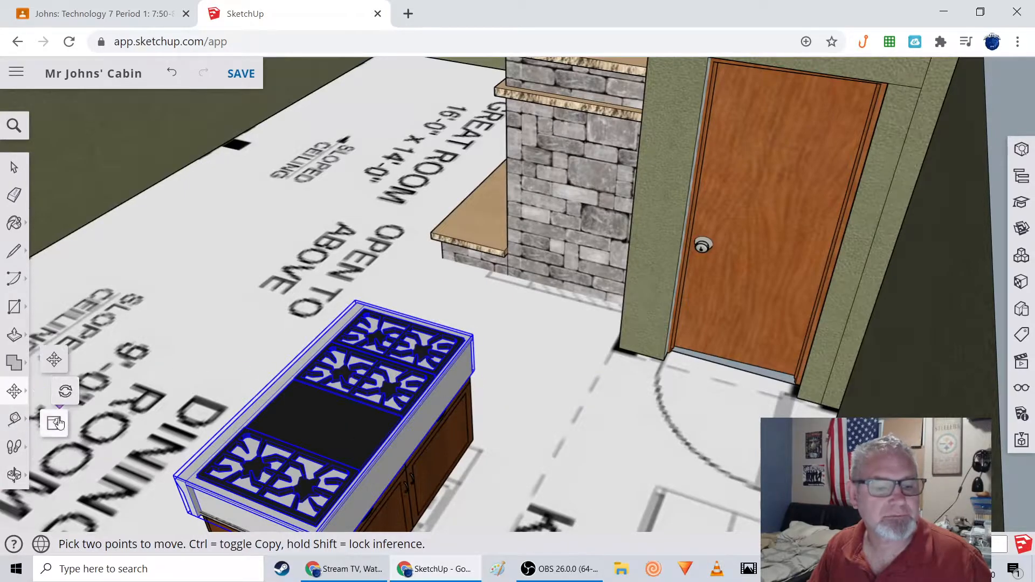
left_click(54, 423)
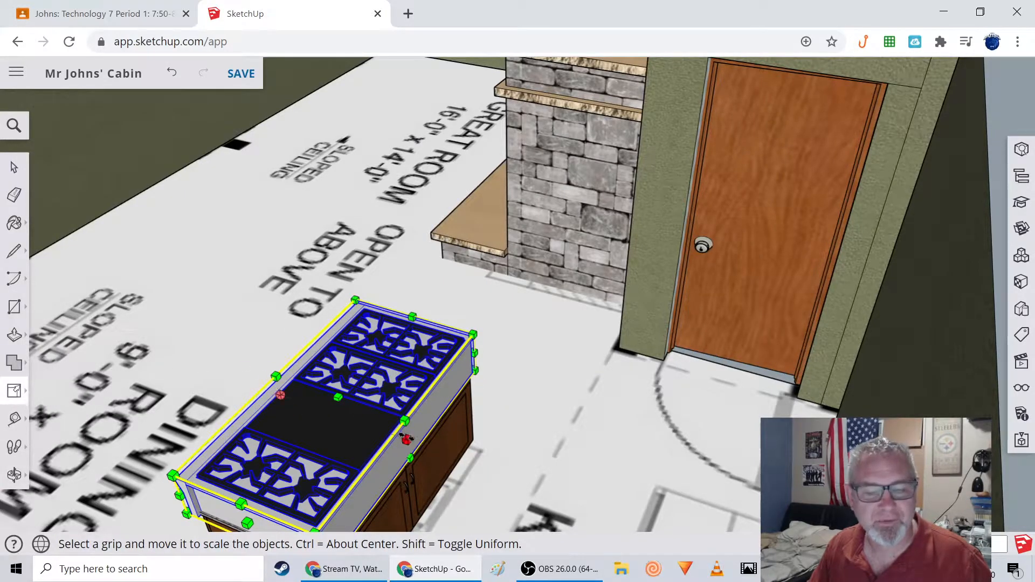
scroll(449, 436, "up", 3)
scroll(456, 403, "up", 1)
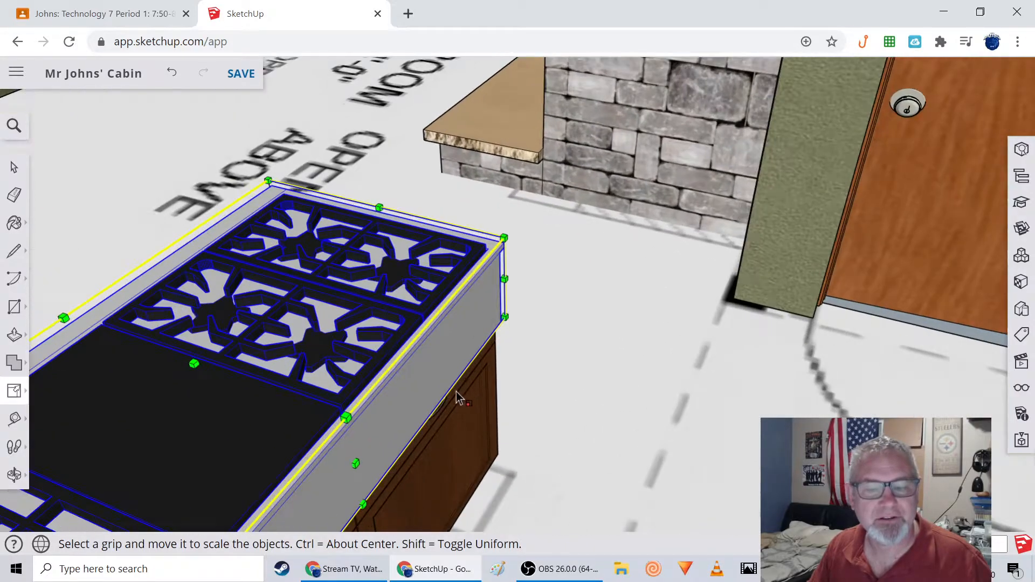
left_click_drag(504, 239, 489, 246)
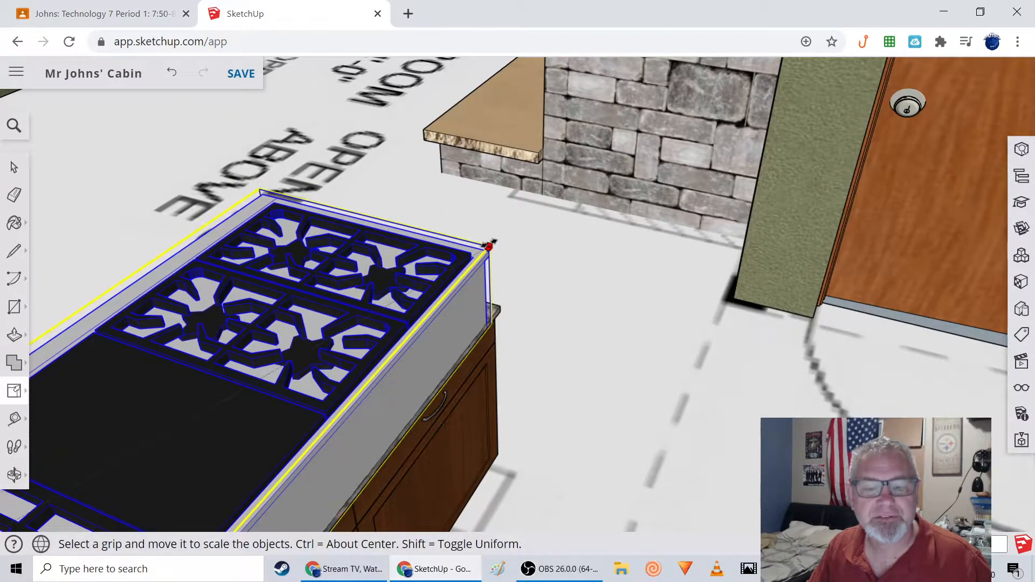
- Stretch the rangetop along its sides until it covers the island cabinet's granite countertop
middle_click_drag(489, 246, 119, 335)
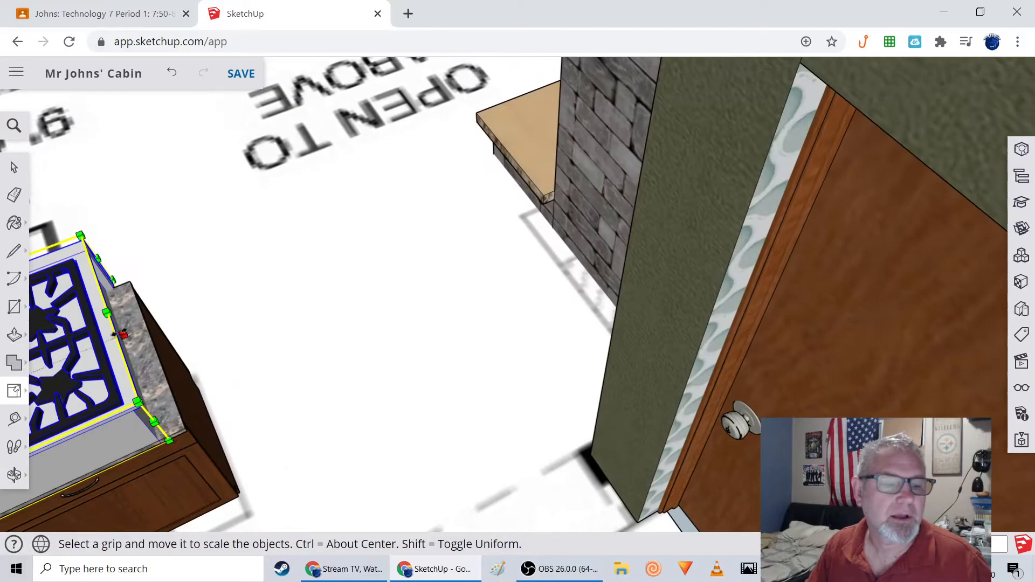
left_click_drag(124, 334, 161, 318)
middle_click_drag(162, 317, 76, 372)
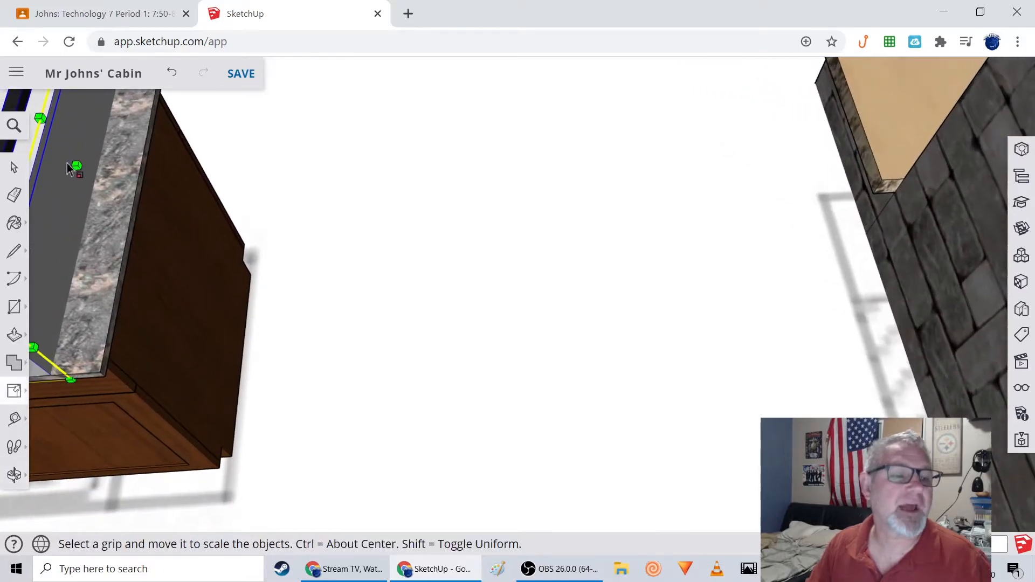
left_click_drag(75, 165, 127, 178)
middle_click_drag(164, 305, 474, 351)
middle_click_drag(286, 352, 452, 325)
left_click_drag(407, 200, 413, 190)
- Select the rangetop together with the island cabinet, make them a group, and deselect it
scroll(450, 286, "down", 3)
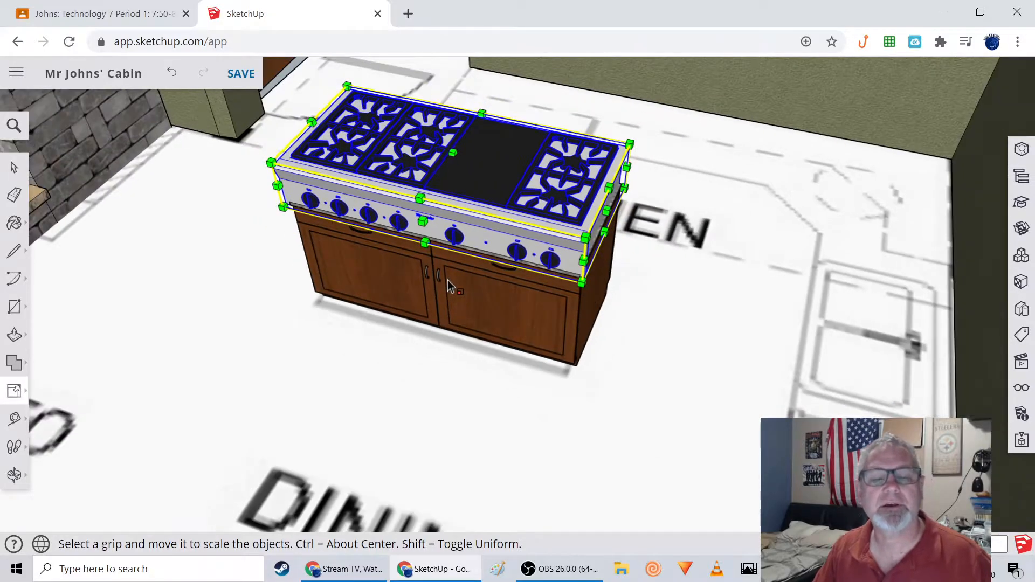
middle_click_drag(446, 310, 481, 275)
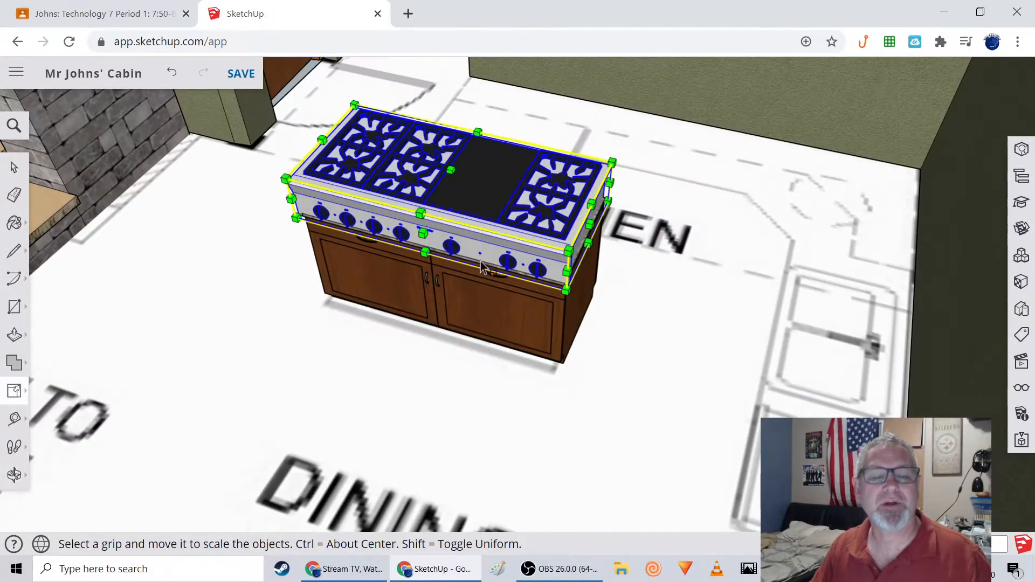
middle_click_drag(356, 311, 324, 307)
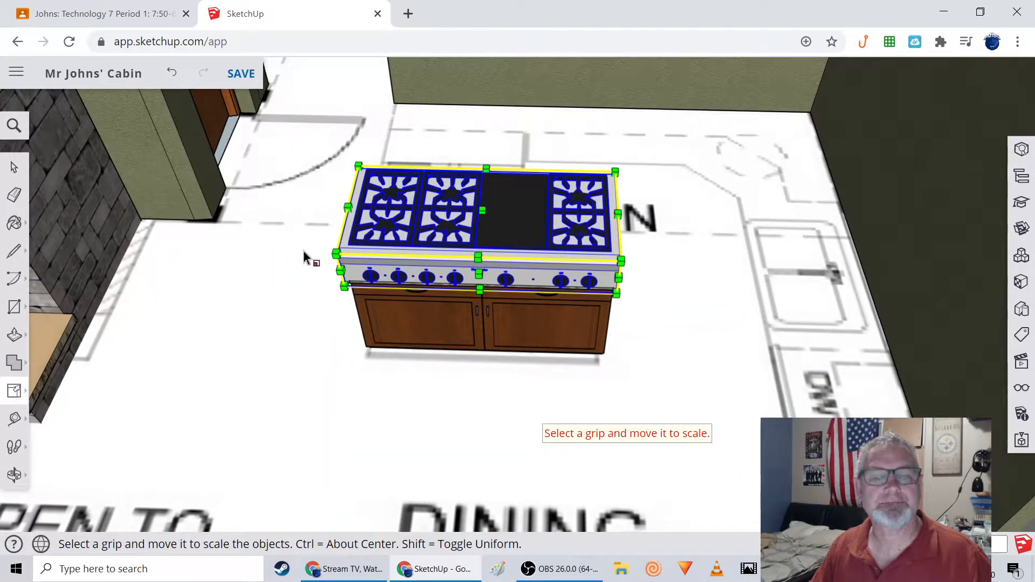
left_click(14, 167)
left_click_drag(295, 141, 623, 370)
right_click(564, 327)
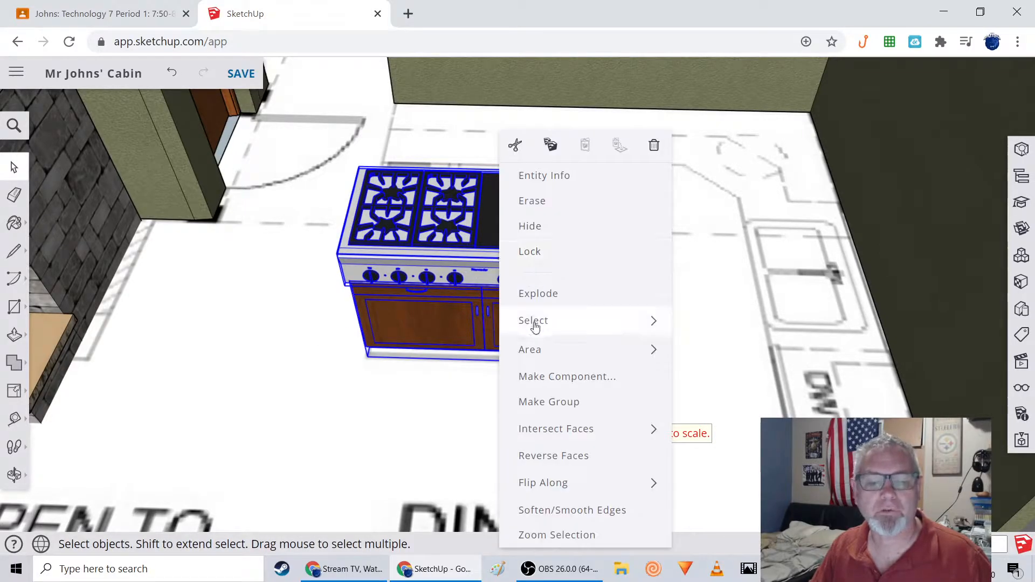
left_click(547, 405)
left_click(251, 342)
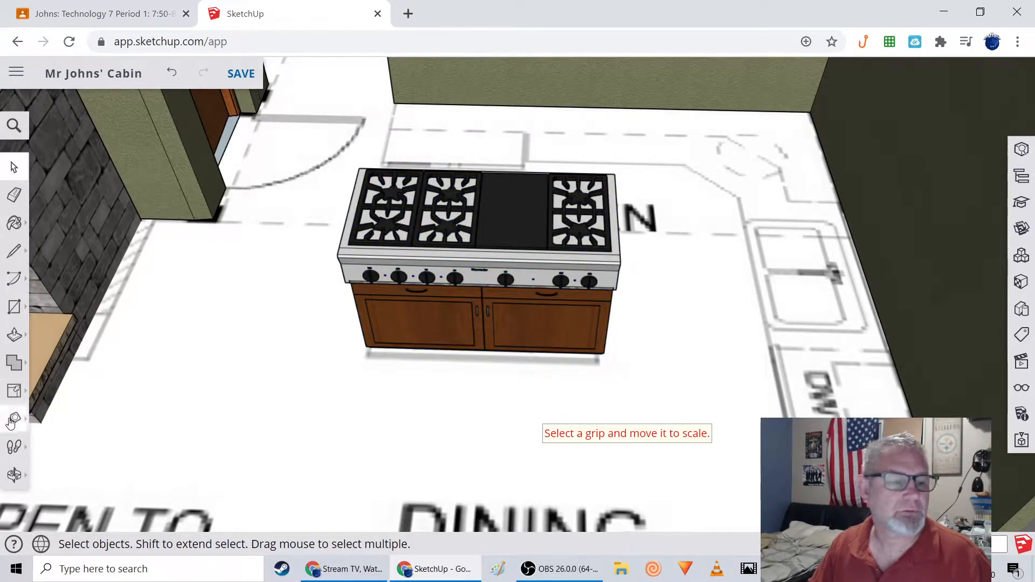
- Try to rotate the island about a point on the rangetop, undo the last operation, and return to selecting
left_click(14, 390)
left_click(61, 398)
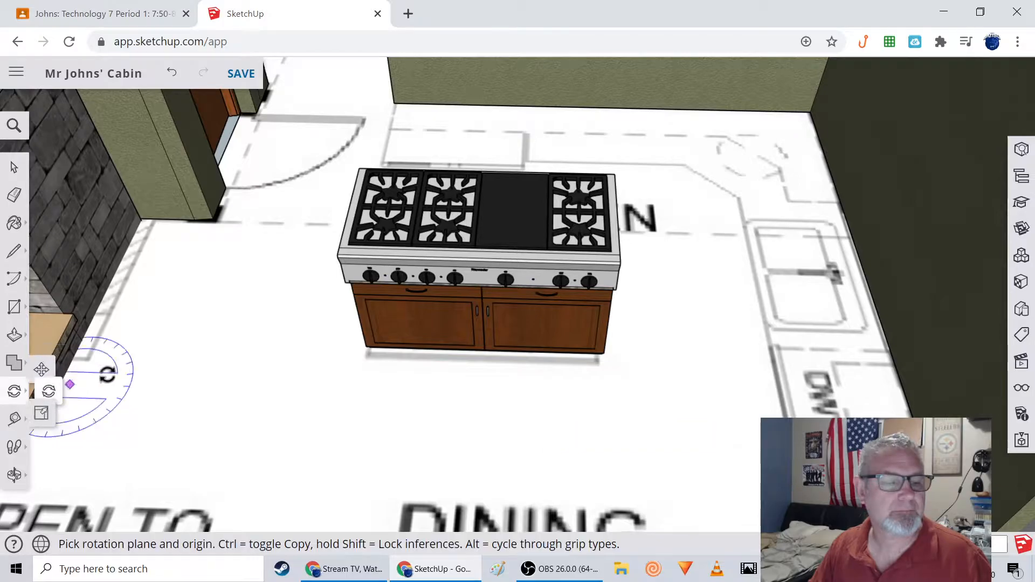
left_click(496, 210)
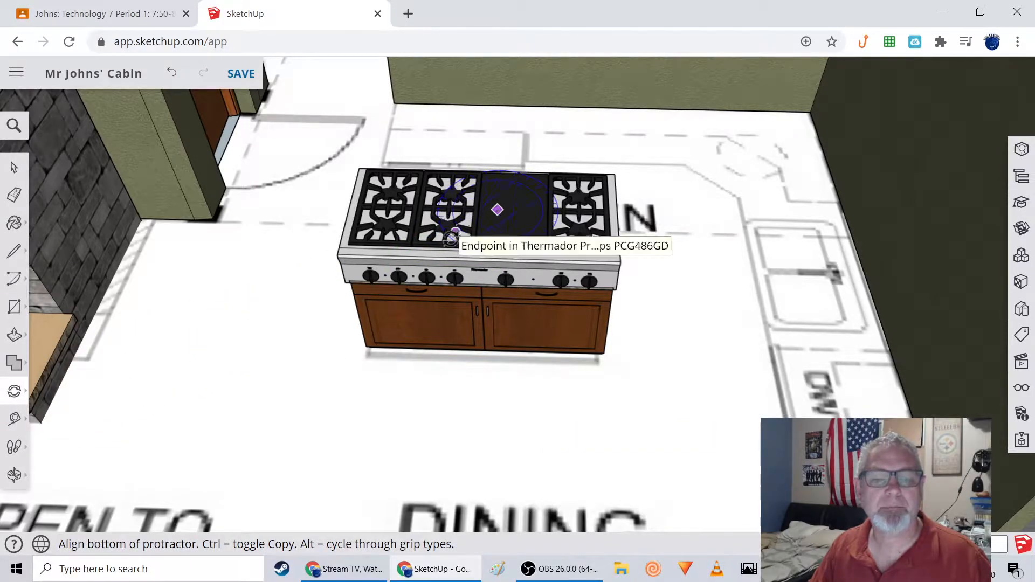
left_click(456, 232)
key("ctrl+z")
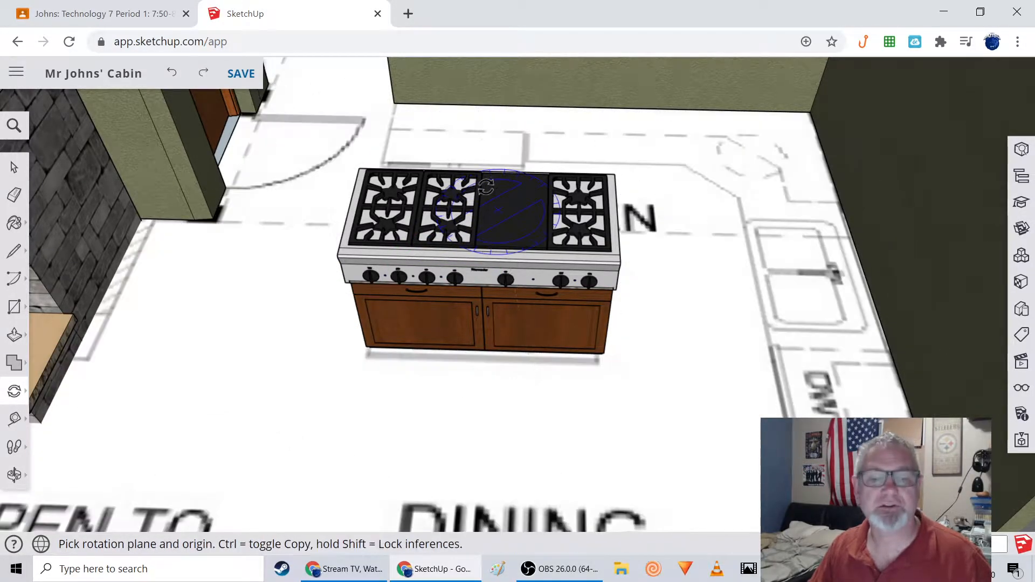
left_click(14, 167)
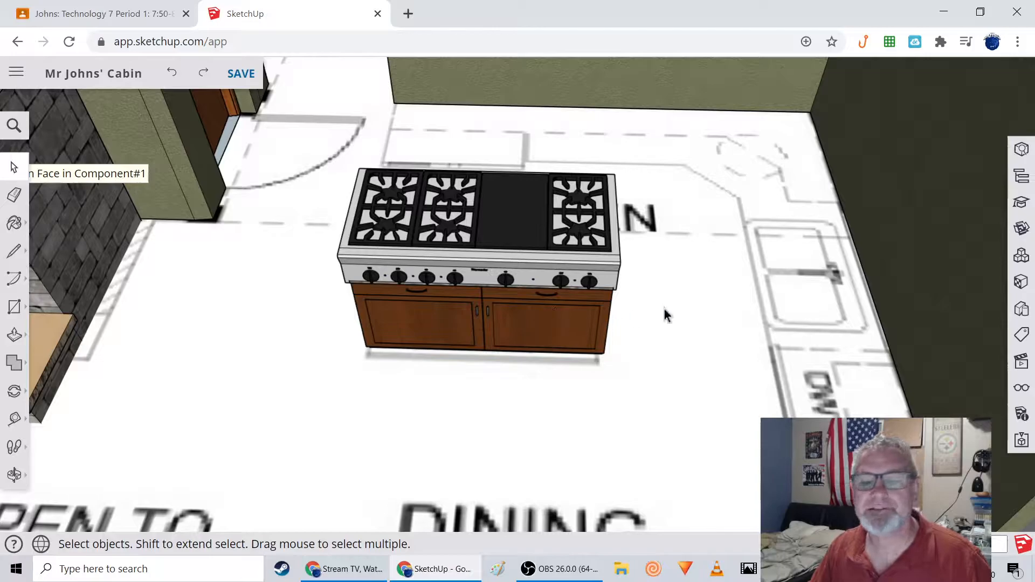
- Group the rangetop and the island cabinet again and select the new group
scroll(641, 351, "down", 3)
left_click(564, 288)
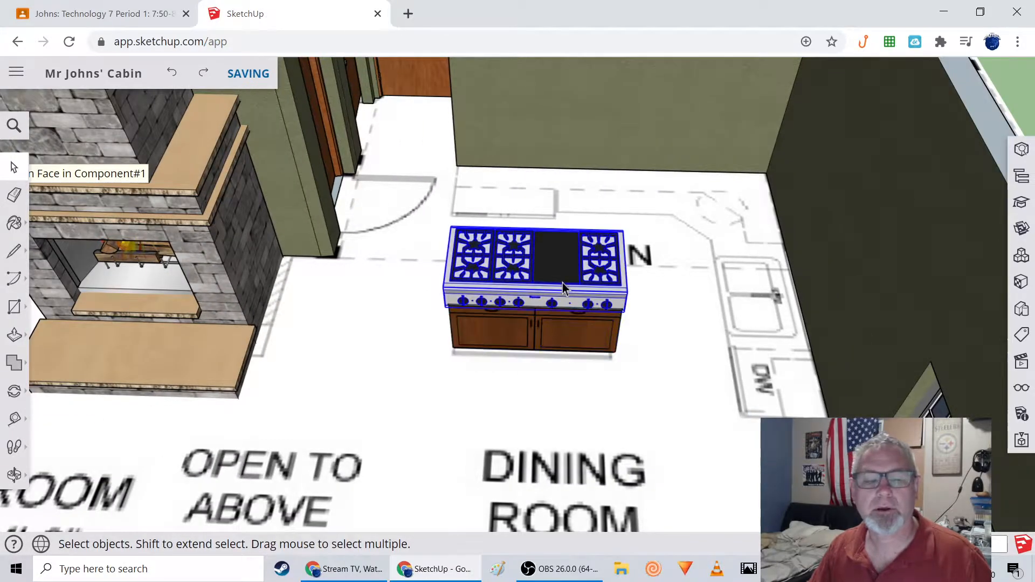
left_click_drag(420, 219, 650, 379)
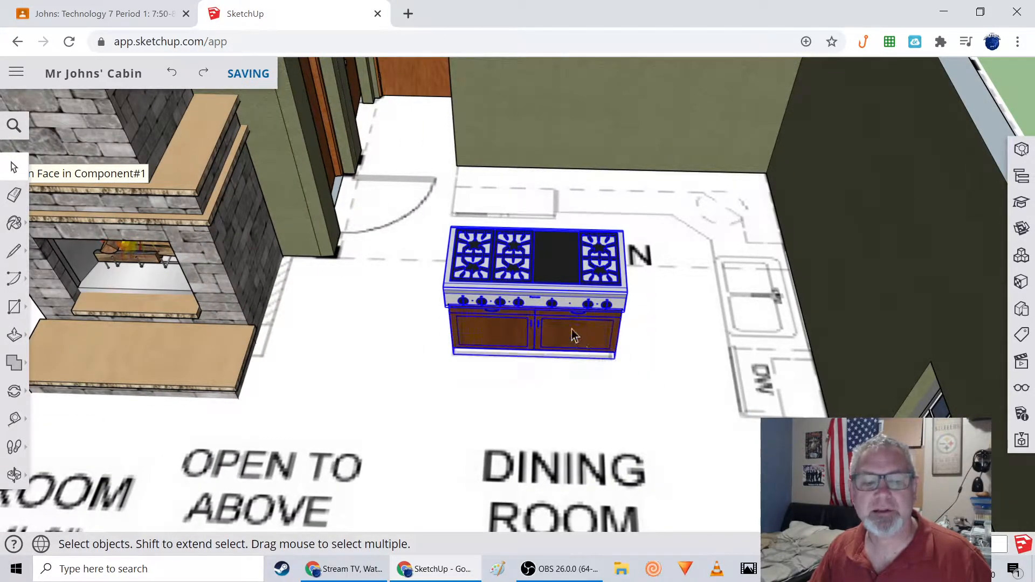
right_click(573, 331)
left_click(615, 402)
left_click(662, 377)
left_click(551, 290)
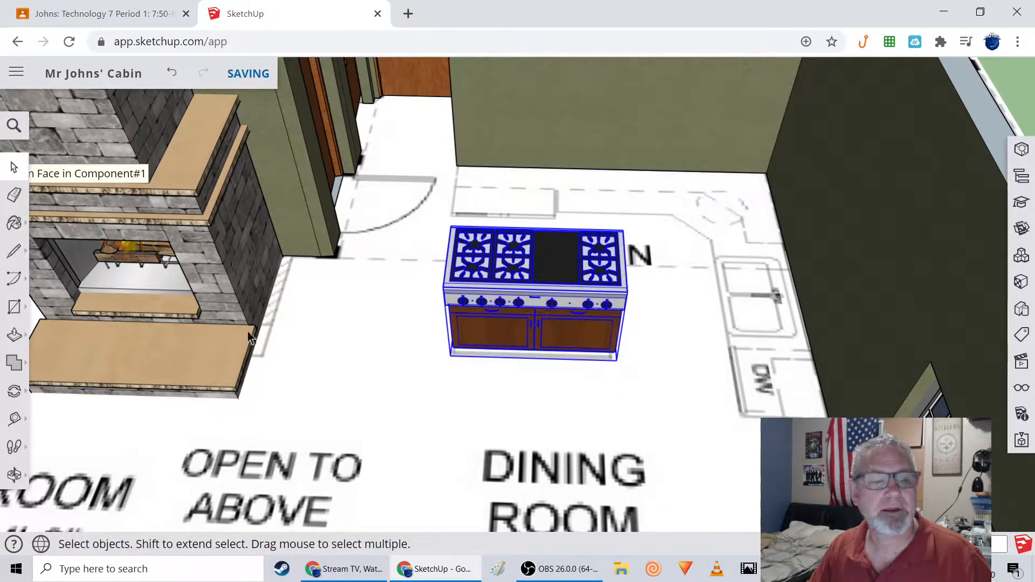
- Rotate the island group a half turn about the rangetop so the control knobs face the kitchen counters
left_click(14, 390)
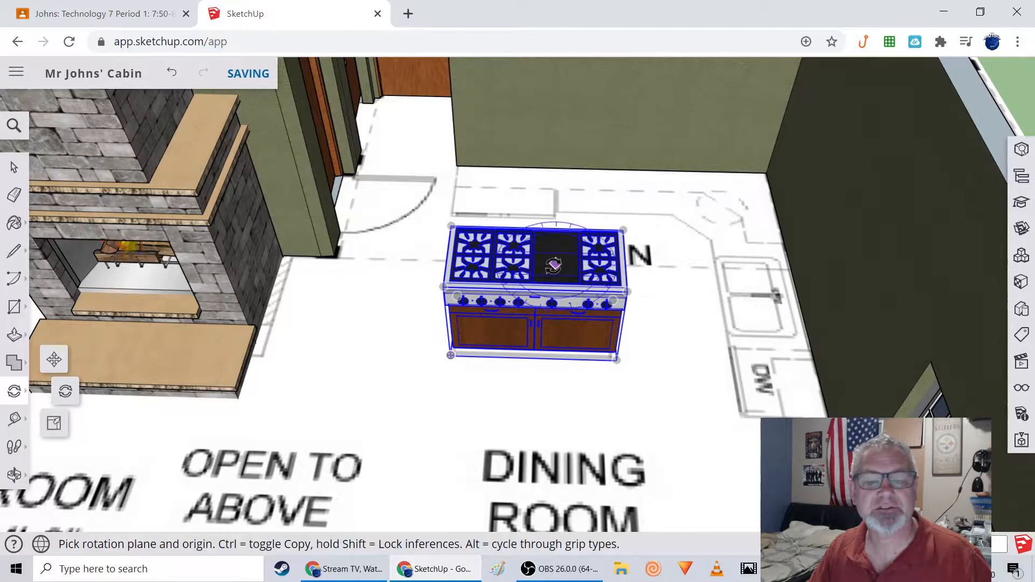
left_click(556, 264)
left_click(543, 282)
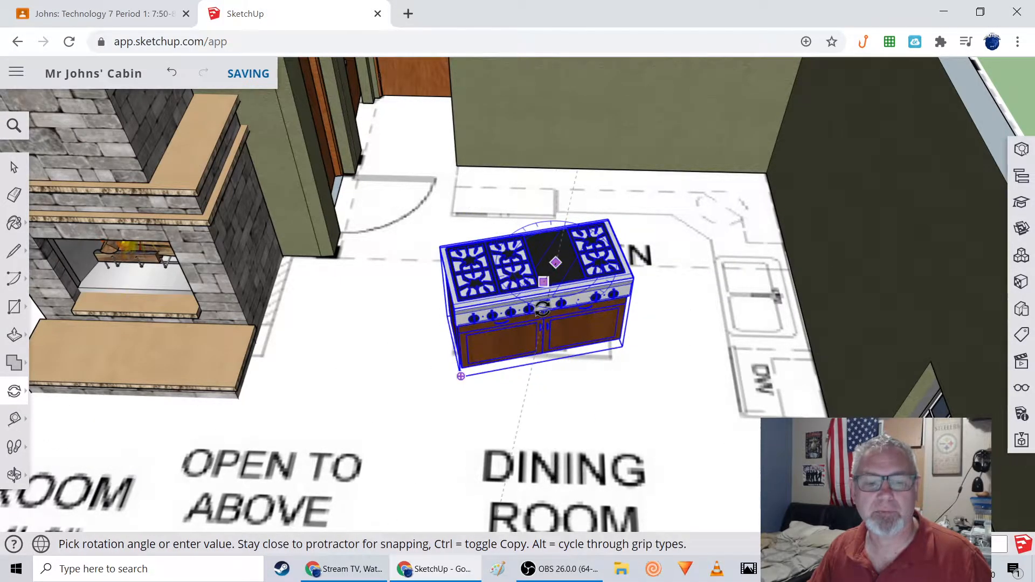
left_click(572, 229)
middle_click_drag(335, 427, 373, 391)
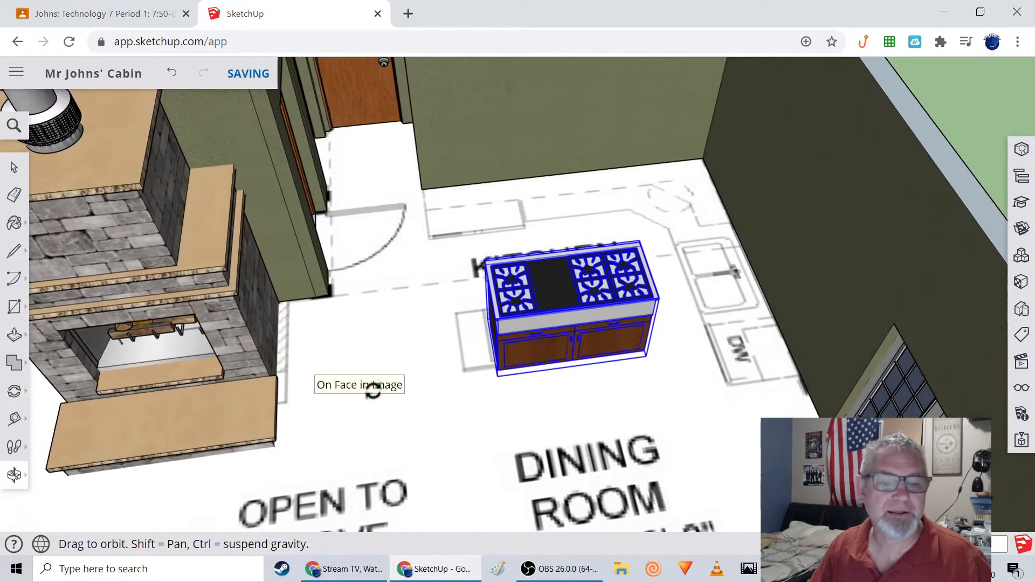
- Move the rotated island group back over the cooktop island outline on the floor plan and deselect it
left_click(16, 394)
left_click(52, 361)
left_click(625, 359)
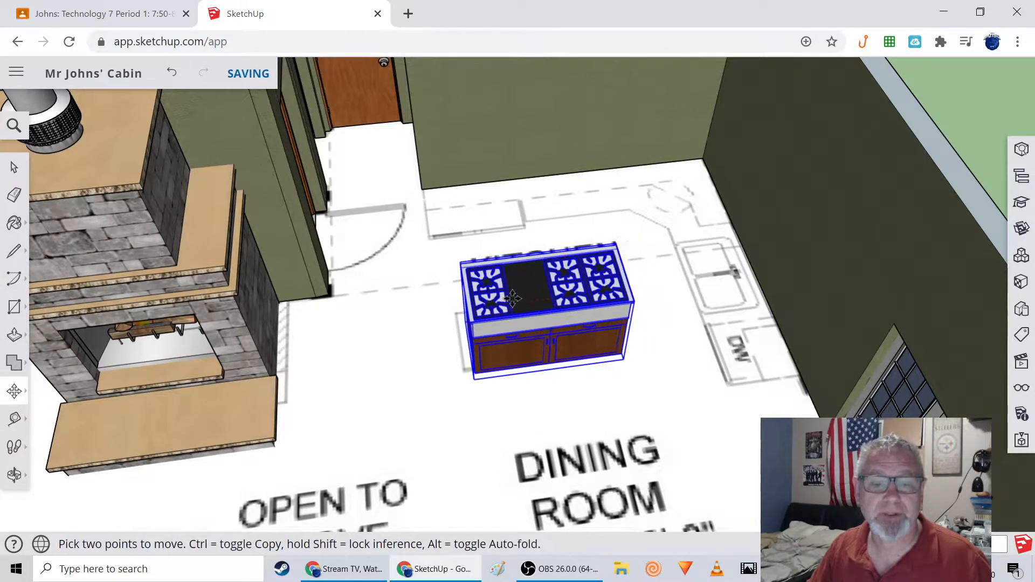
left_click(591, 353)
middle_click_drag(590, 353, 437, 361)
left_click(15, 173)
left_click(209, 267)
- Examine the finished island and its position in the kitchen from several angles and distances
middle_click_drag(208, 269, 341, 316)
scroll(341, 316, "down", 4)
middle_click_drag(269, 333, 368, 375)
left_click_drag(368, 375, 345, 375)
scroll(353, 356, "up", 10)
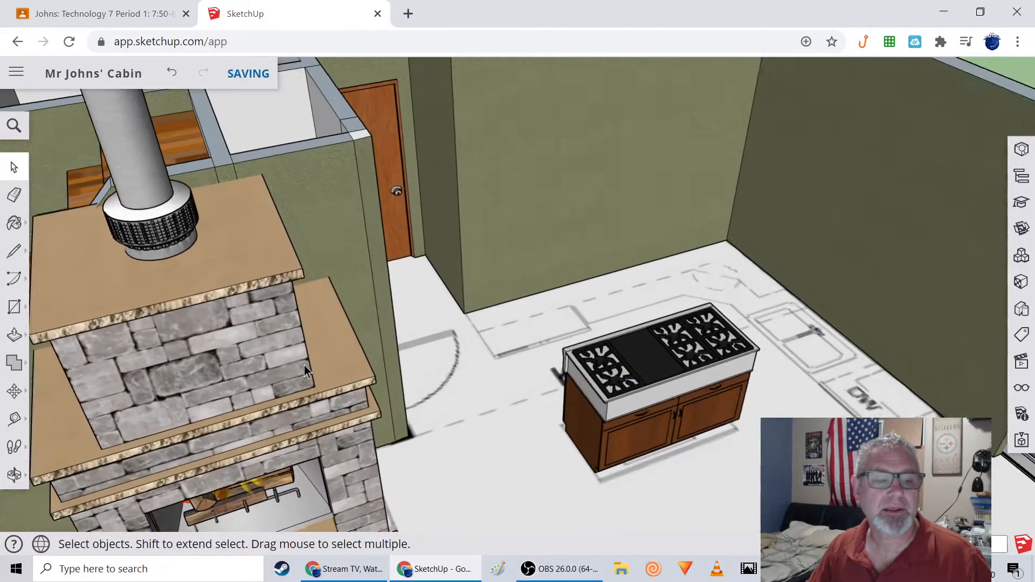
mouse_move(305, 364)
middle_mouse_down()
mouse_move(272, 356)
mouse_move(319, 349)
middle_mouse_up()
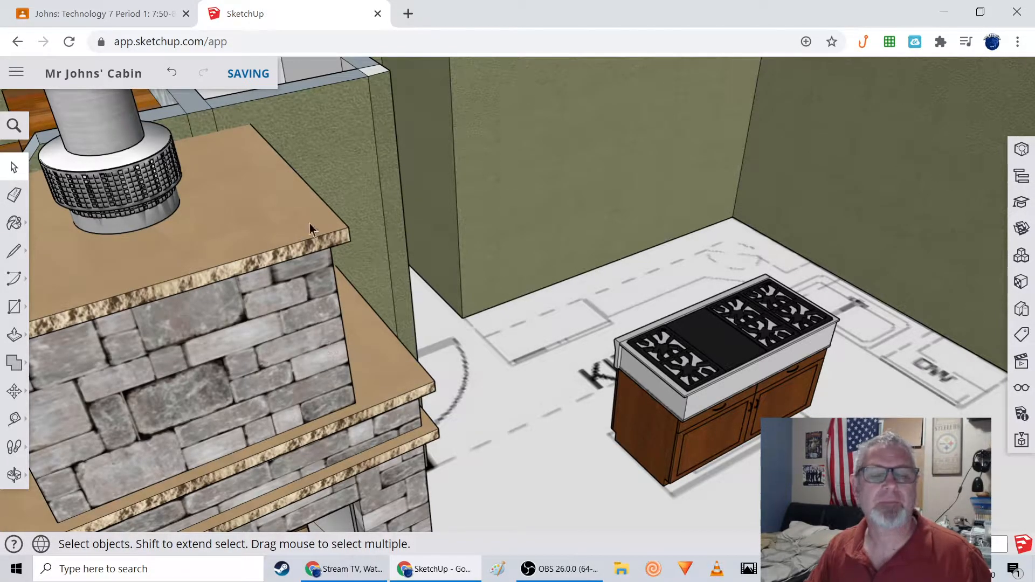
middle_click_drag(395, 273, 426, 308)
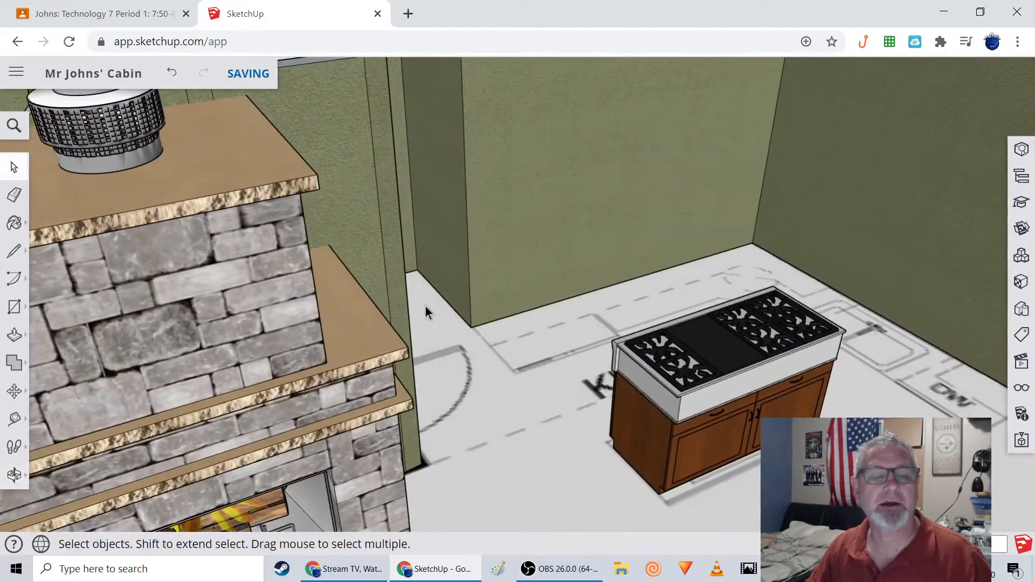
scroll(426, 309, "down", 4)
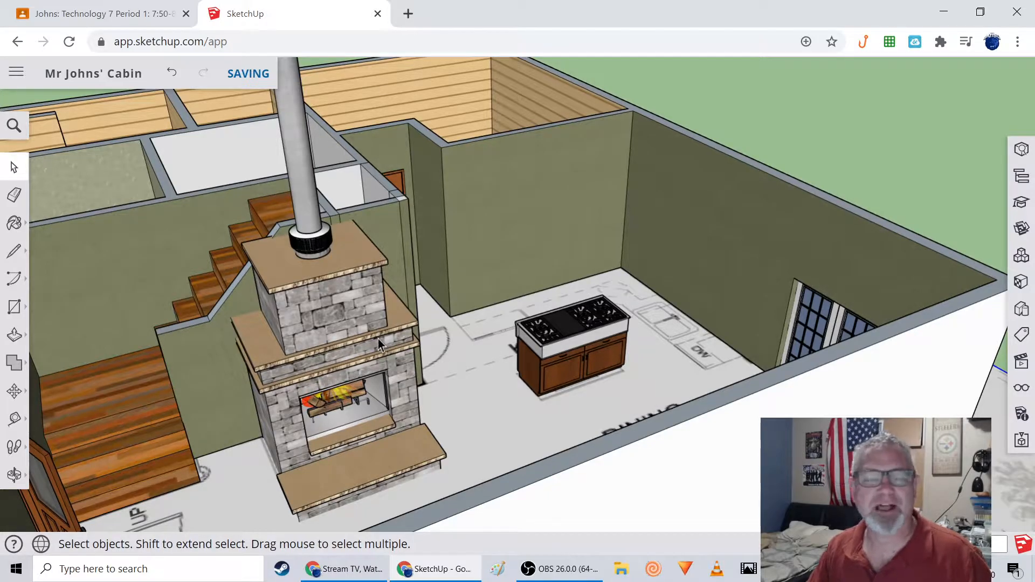
middle_click_drag(378, 339, 353, 443)
middle_click_drag(499, 366, 434, 416)
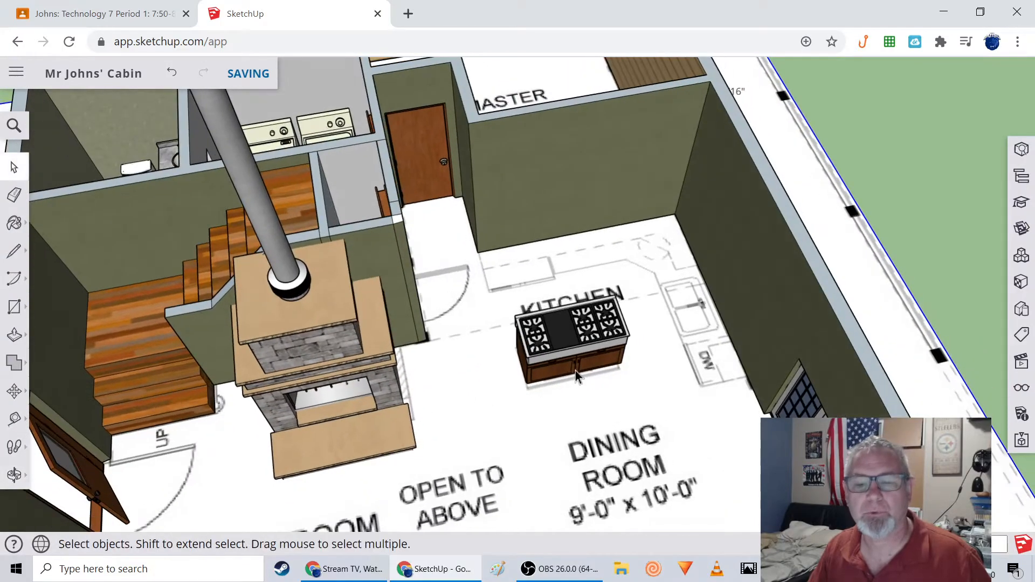
scroll(576, 369, "up", 4)
middle_click_drag(538, 353, 469, 321)
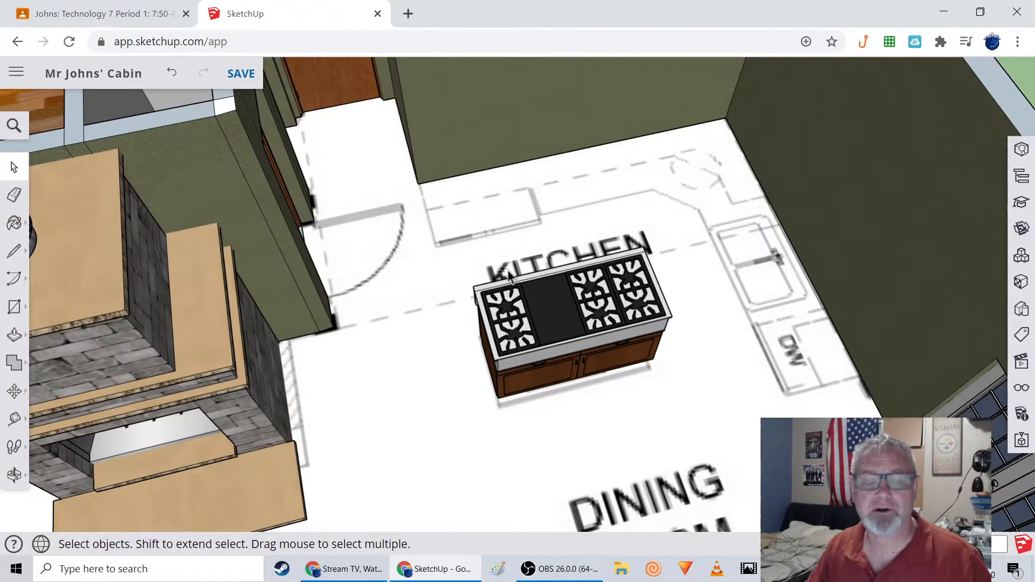
middle_click_drag(507, 267, 510, 265)
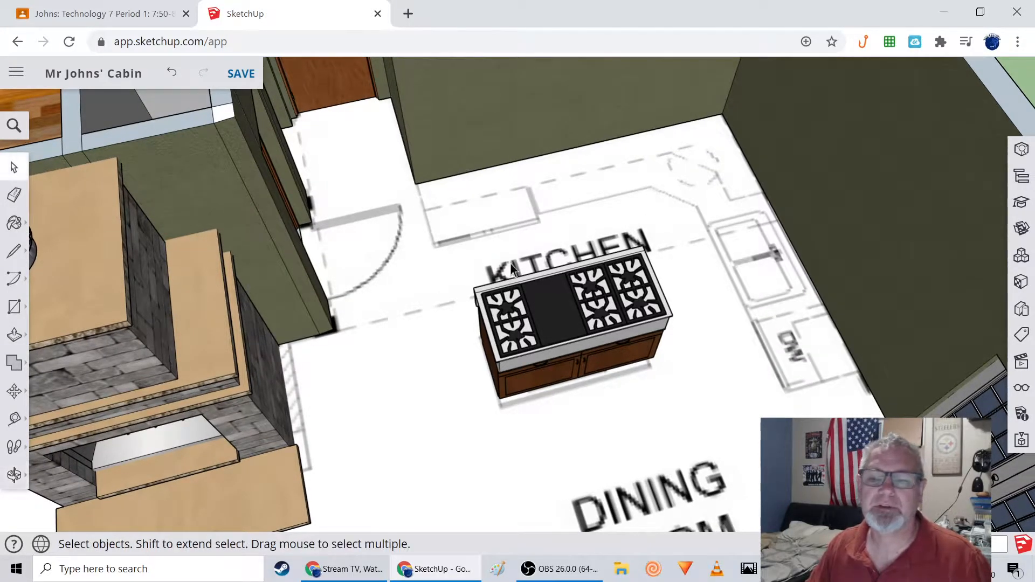
- Search the 3D Warehouse for "kitchen countertop" models
left_click(1020, 230)
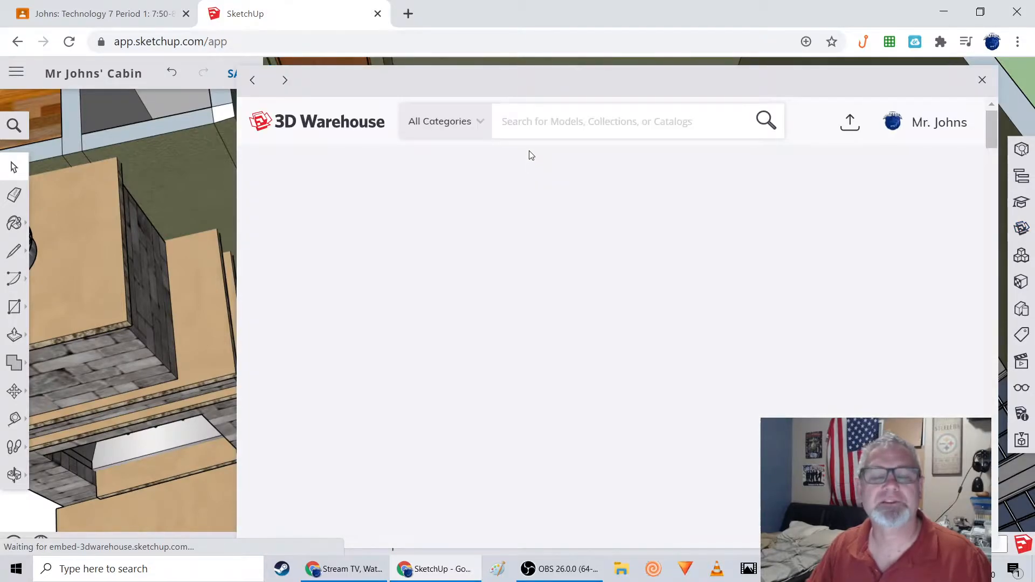
type("kitchen ")
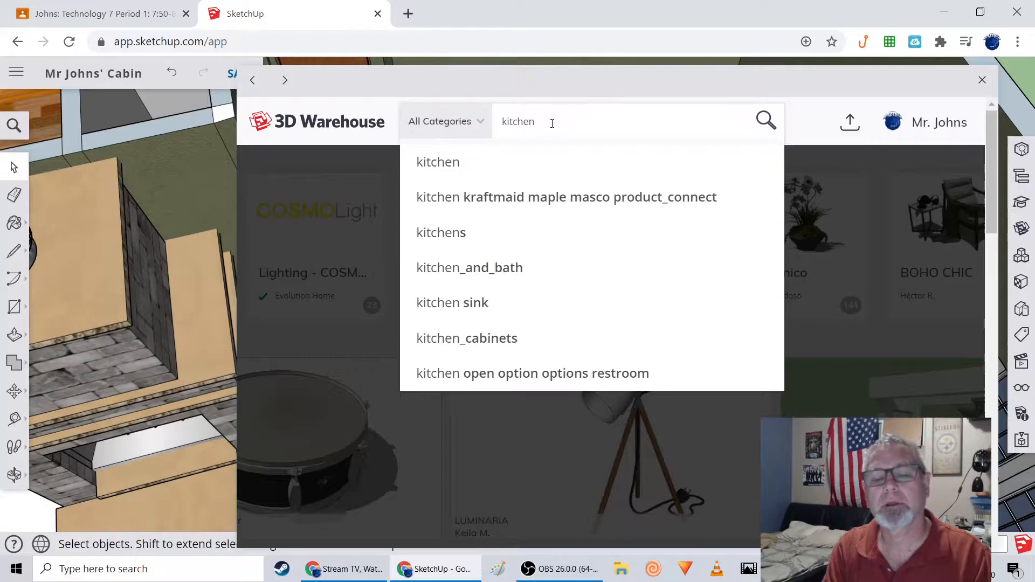
type("counter")
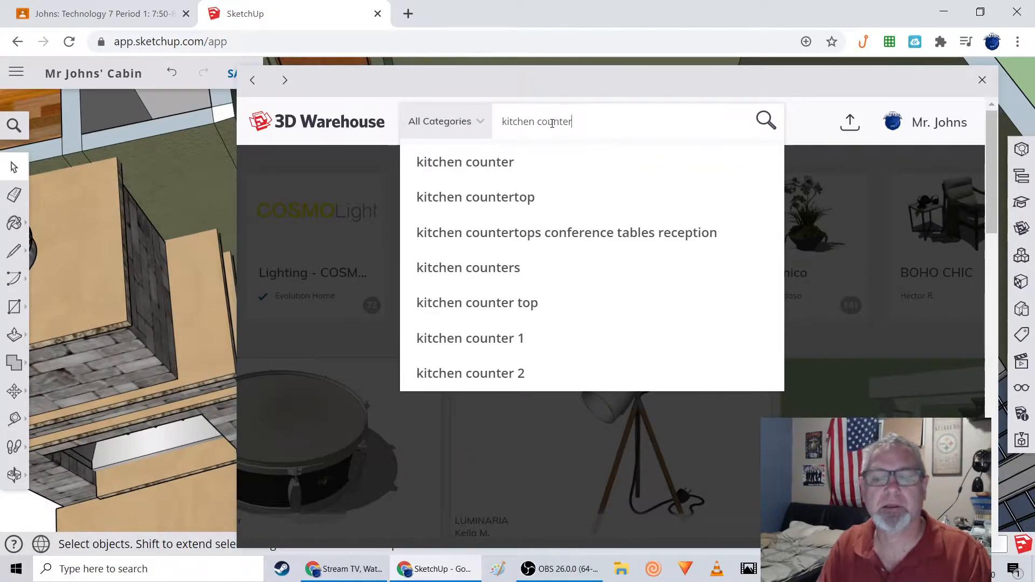
key("Down")
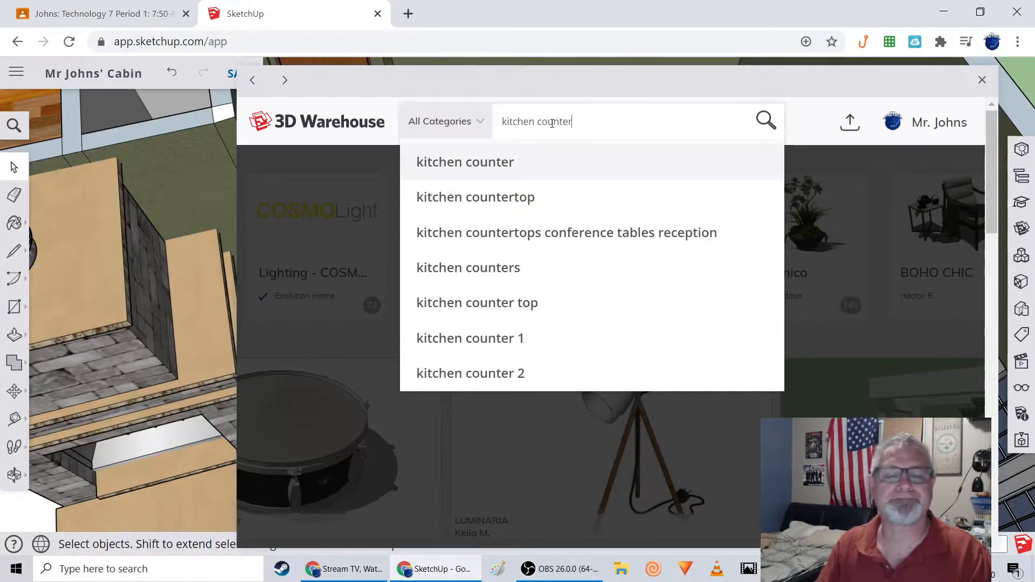
left_click(509, 197)
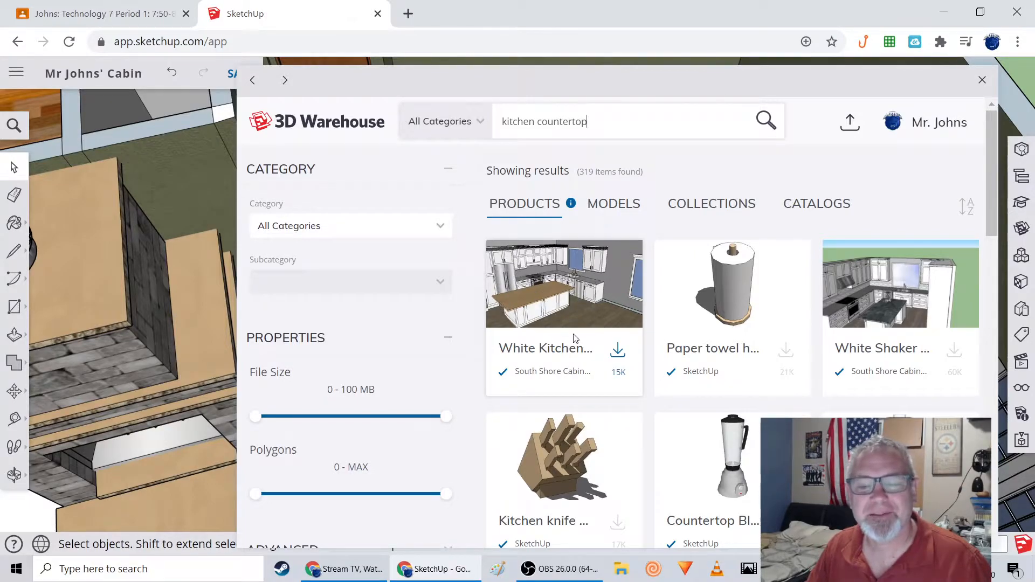
- Download the White Kitchen product from South Shore, place it outside the cabin beside the porch, and deselect it
scroll(620, 339, "down", 2)
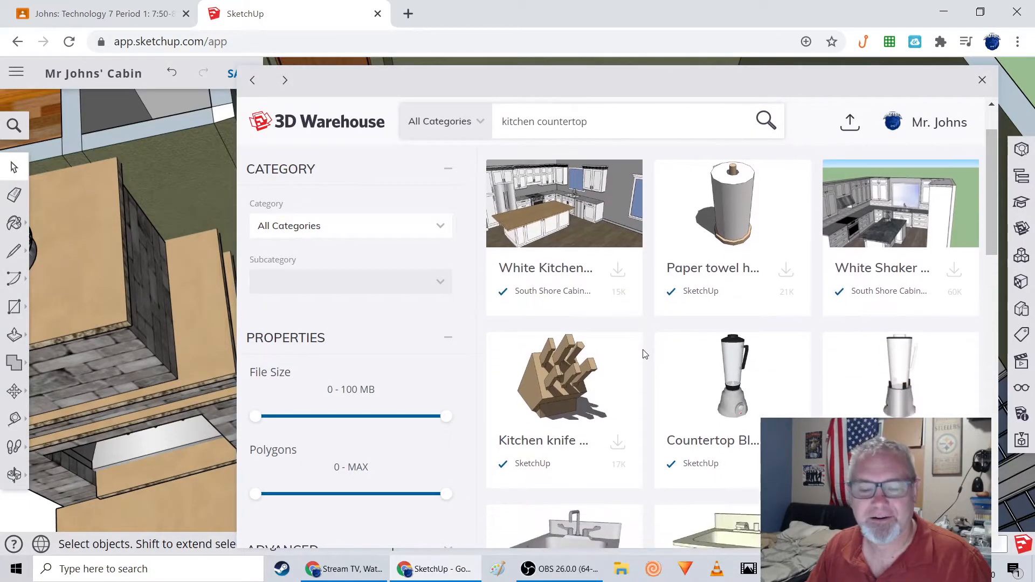
left_click(617, 271)
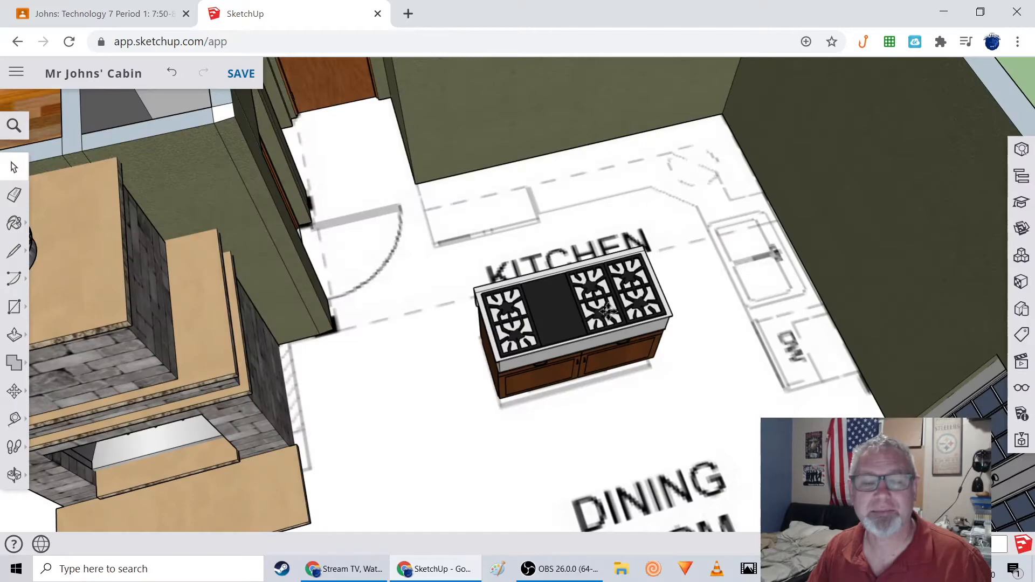
scroll(586, 303, "down", 1)
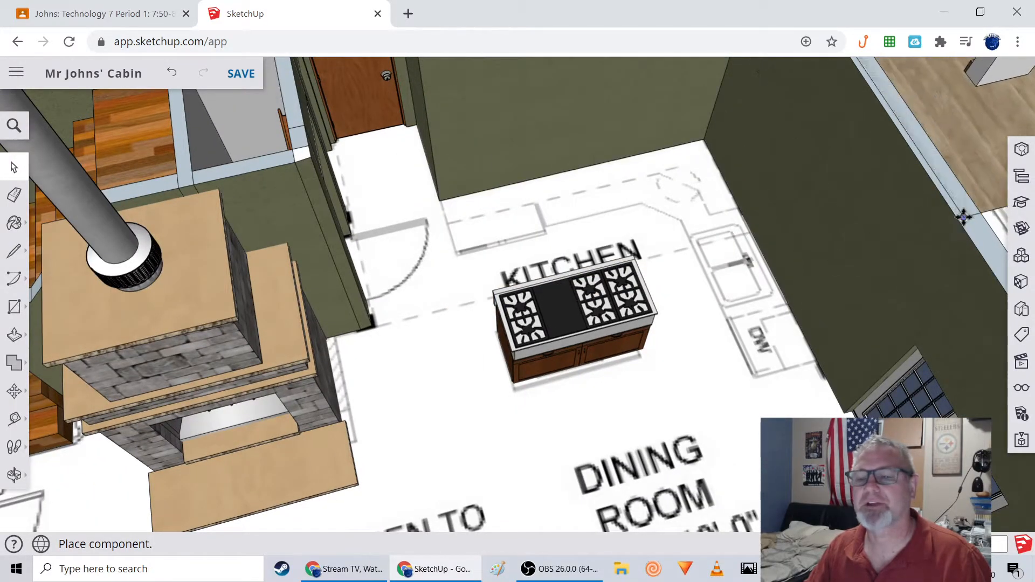
left_click(897, 243)
scroll(870, 275, "down", 2)
scroll(870, 275, "down", 1)
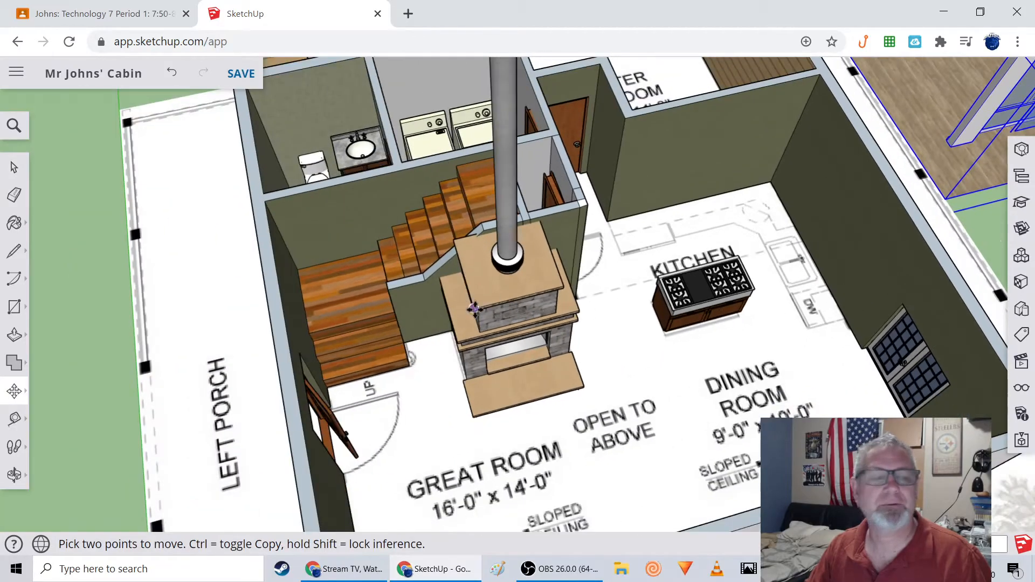
left_click(14, 167)
left_click_drag(624, 223, 746, 335)
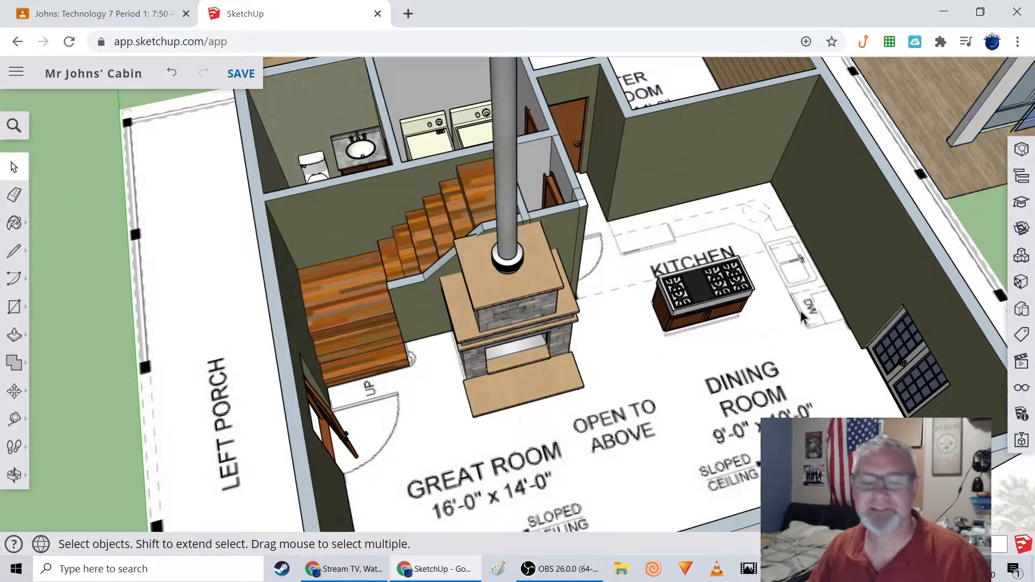
- Move the rangetop island group out of the kitchen to the open ground outside the cabin
middle_click_drag(793, 314, 513, 345, "shift")
middle_click_drag(902, 283, 806, 306, "shift")
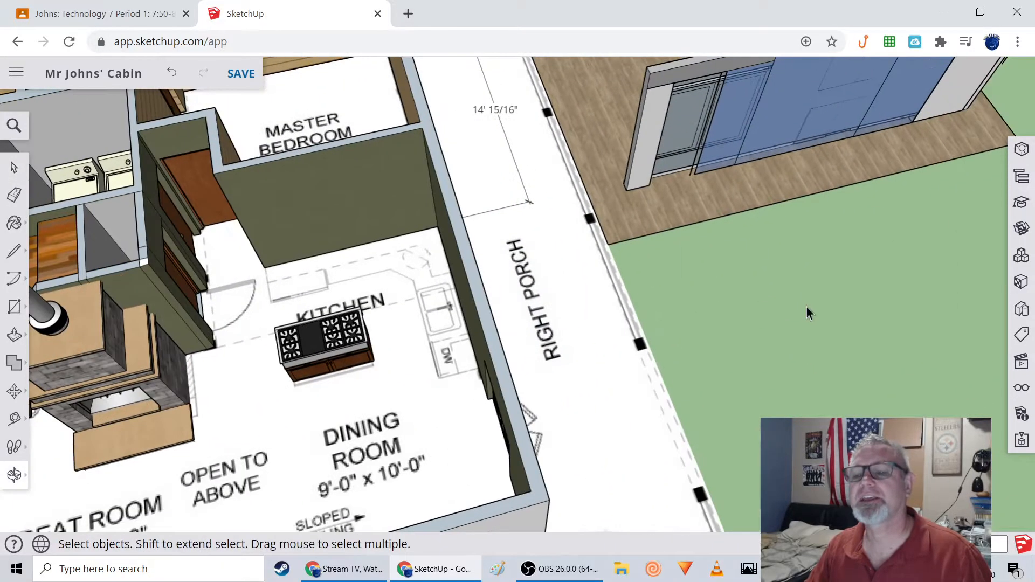
scroll(807, 306, "down", 1)
scroll(738, 208, "down", 3)
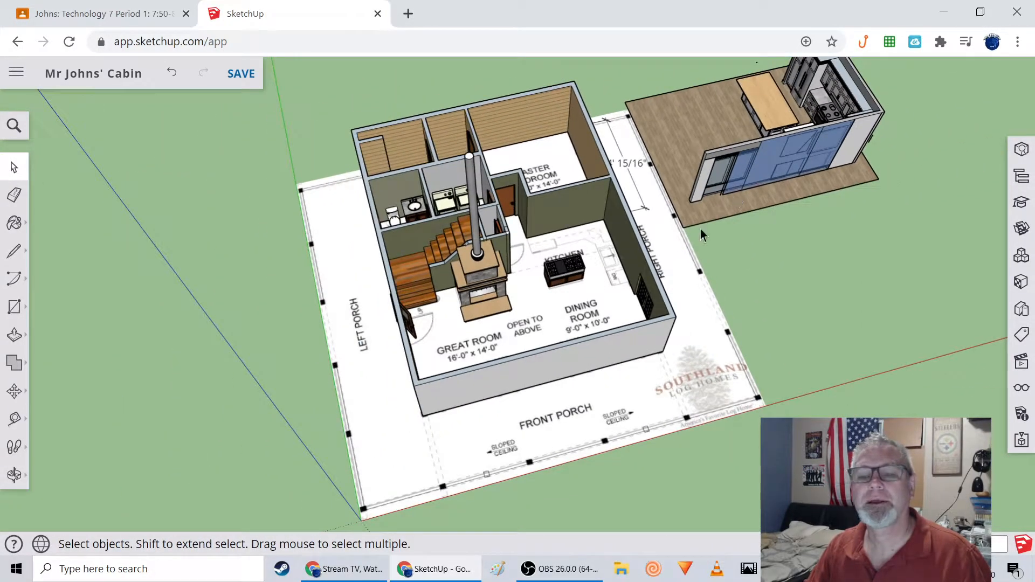
left_click(561, 273)
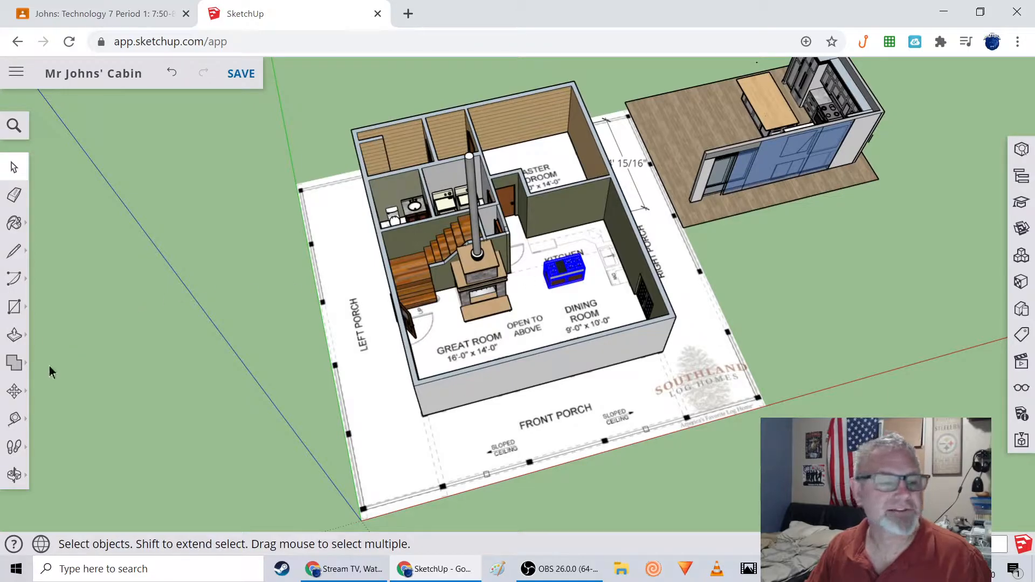
left_click(14, 390)
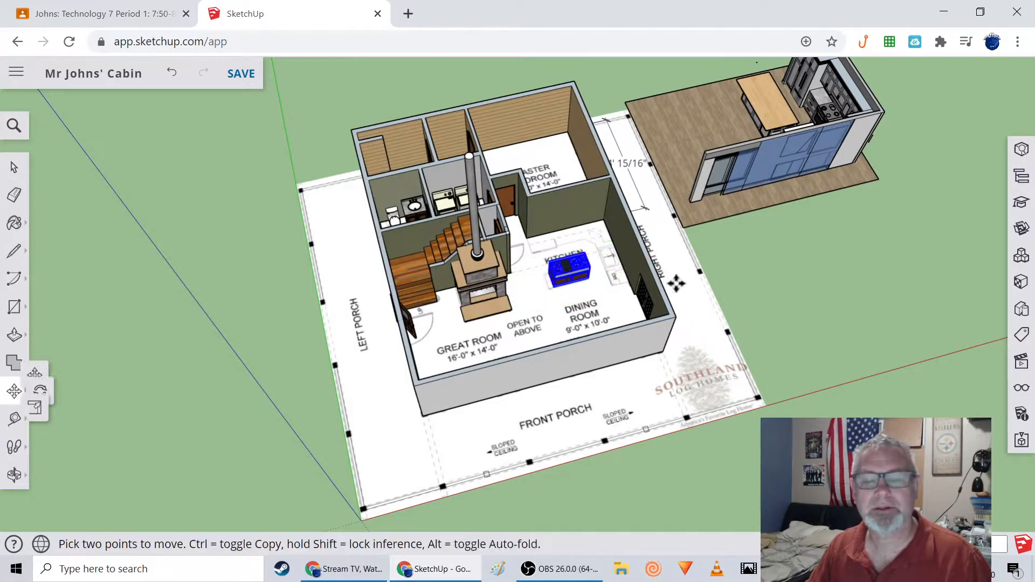
left_click(863, 286)
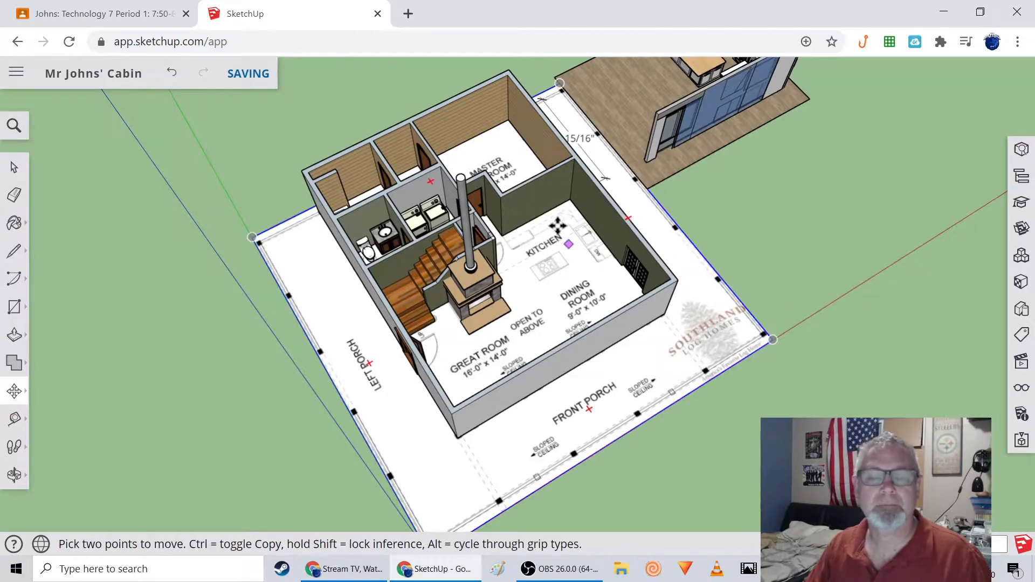
- Move the imported white kitchen model away from the right porch so it stands clear of the floor plan
middle_click_drag(583, 223, 593, 192, "shift")
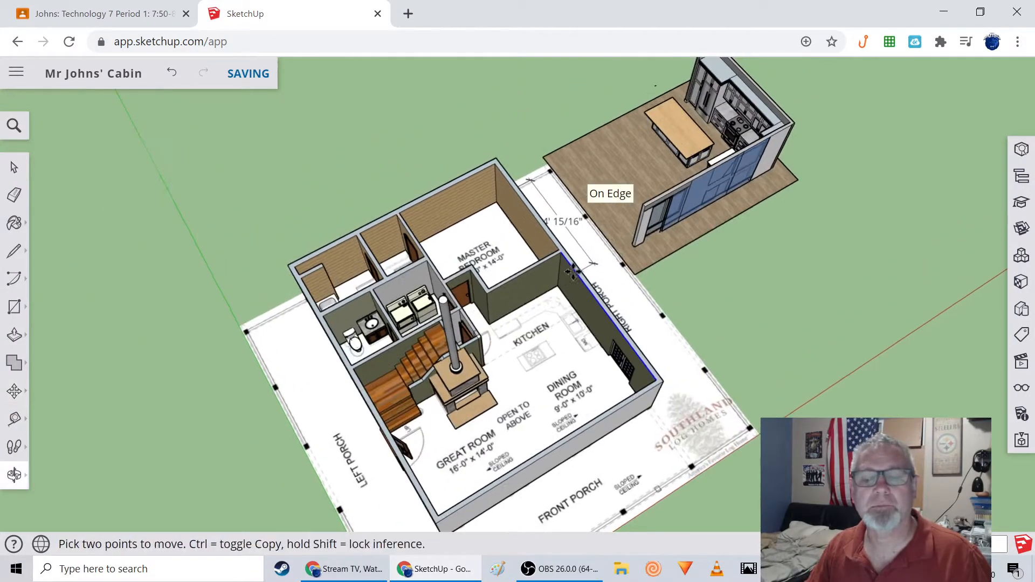
left_click(674, 171)
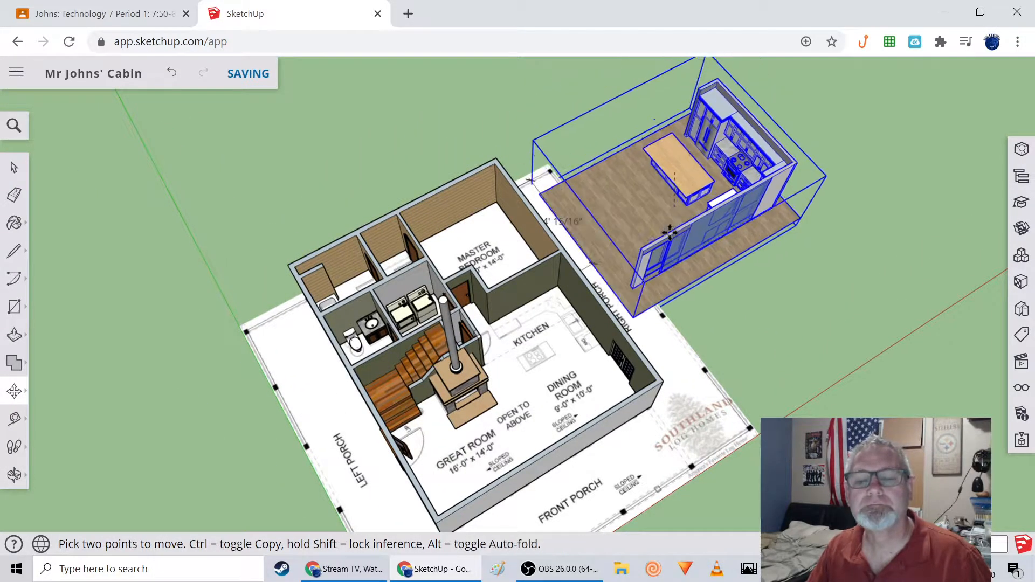
left_click(721, 182)
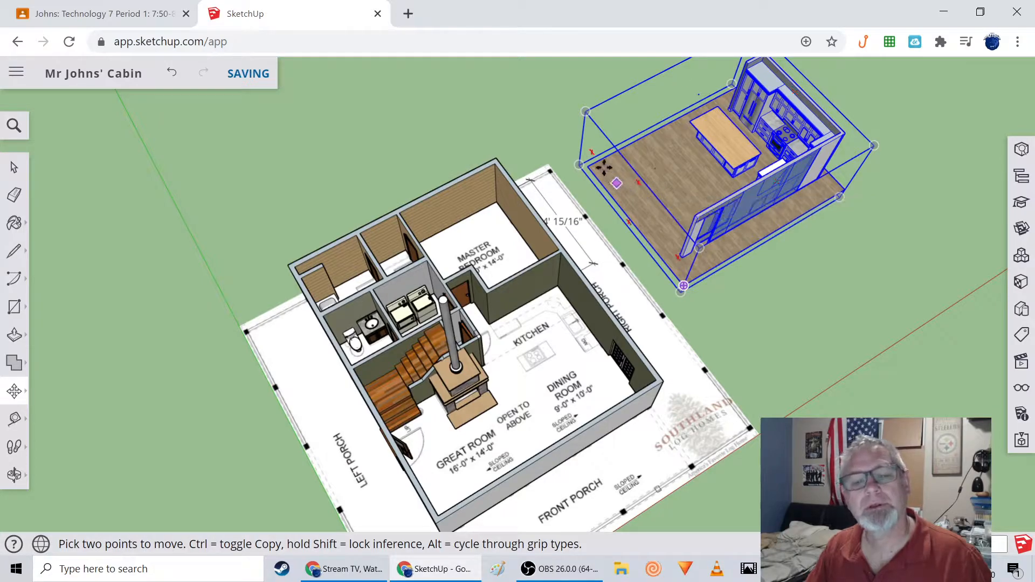
left_click(651, 172)
left_click(684, 188)
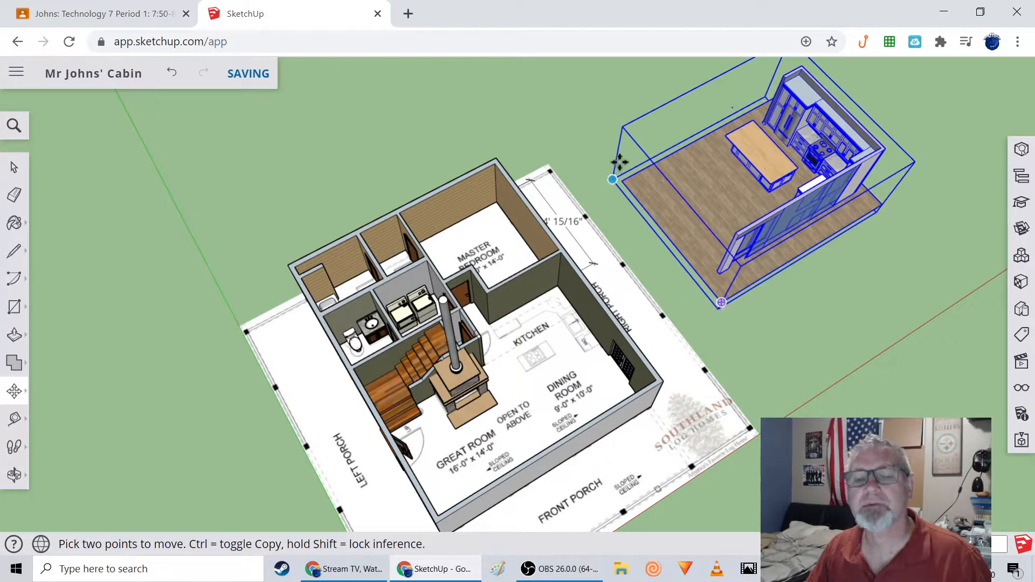
key("Escape")
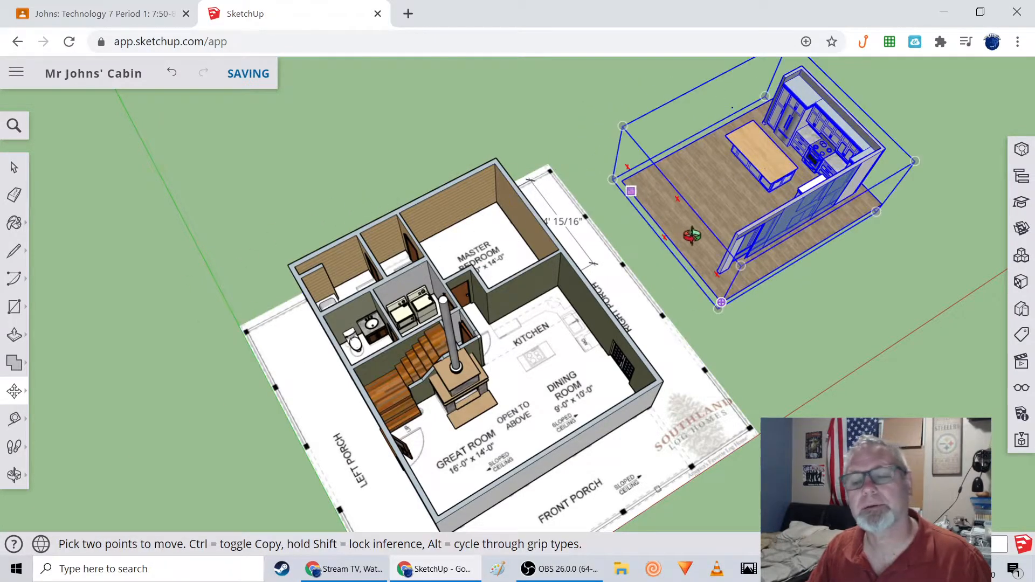
- Reposition the white kitchen model farther out on the grass, leaving a wide gap to the cabin
middle_click_drag(687, 234, 700, 227)
middle_click_drag(594, 171, 515, 243)
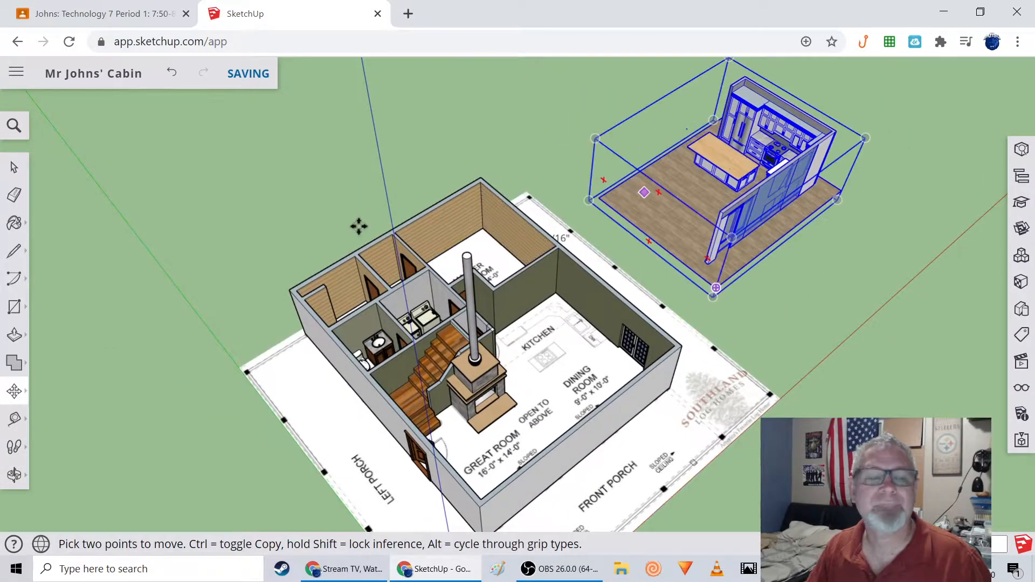
left_click(14, 392)
left_click(685, 203)
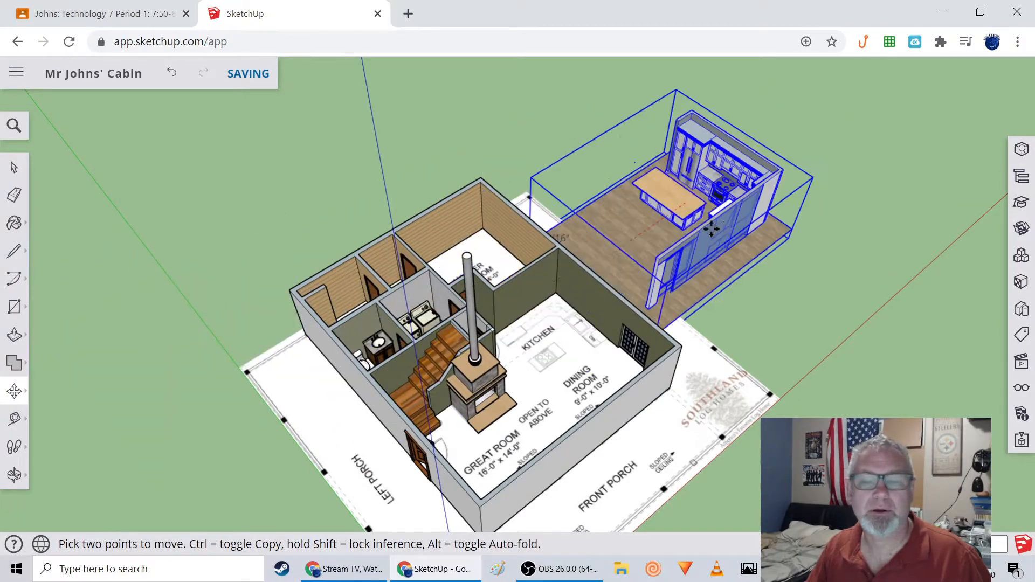
left_click(884, 218)
- Scale the white kitchen model down uniformly from its upper back corner to suit the cabin's kitchen
mouse_move(19, 399)
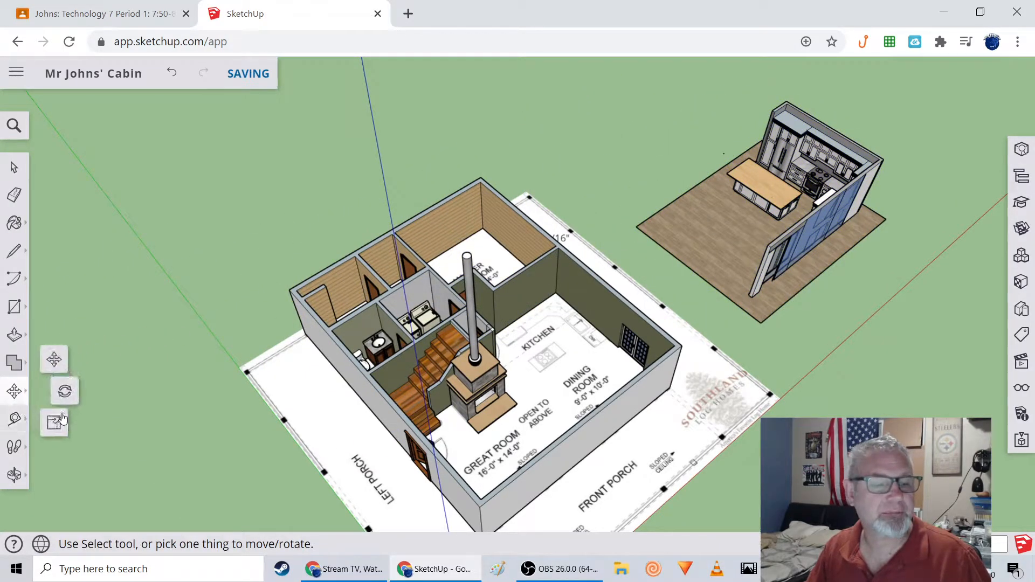
left_click(54, 424)
left_click(794, 156)
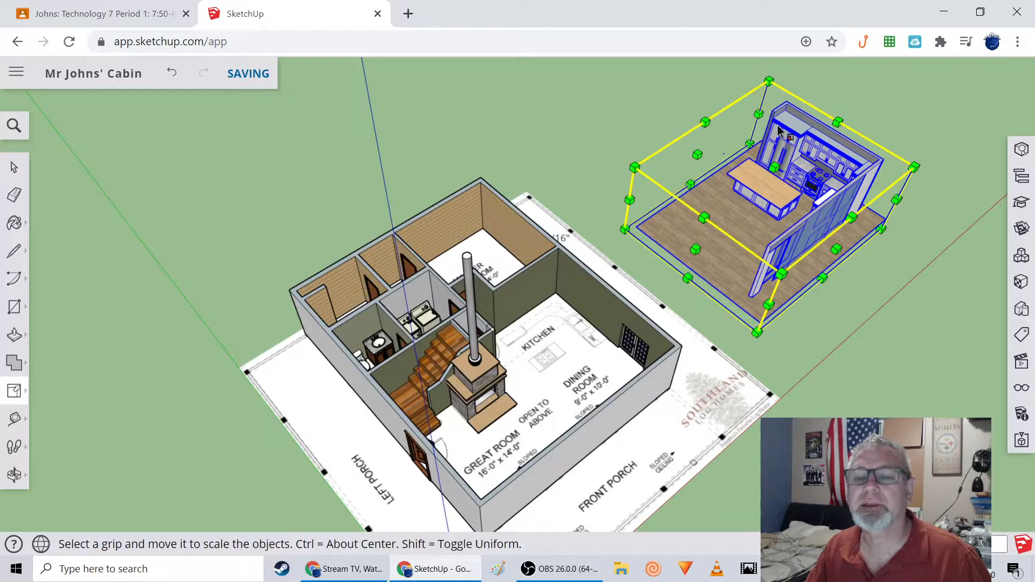
left_click_drag(770, 86, 757, 178)
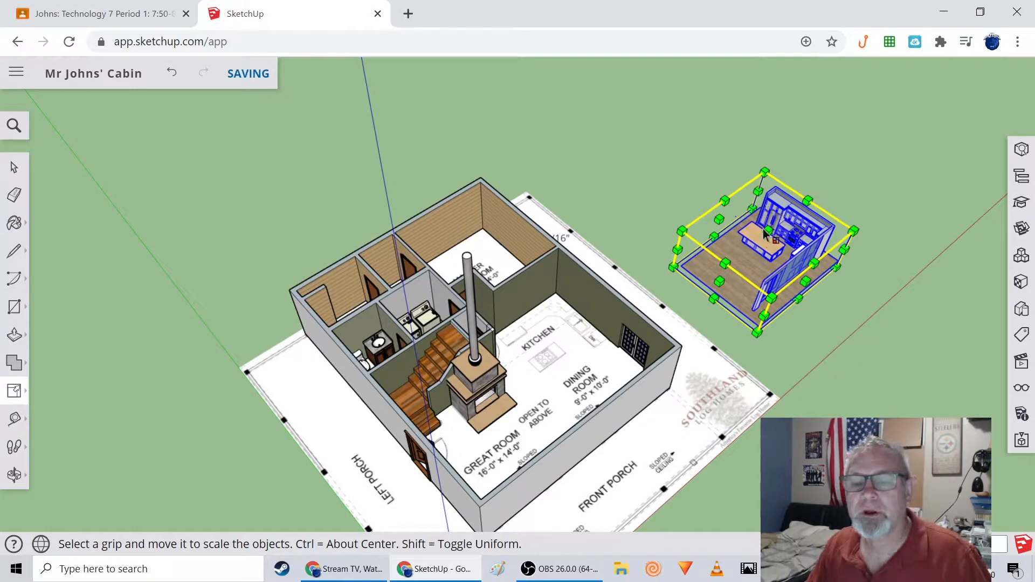
- Explode the scaled kitchen component into separate parts and clear the selection
key("o")
left_click_drag(645, 173, 800, 210)
middle_click_drag(800, 210, 659, 138)
scroll(422, 187, "up", 6)
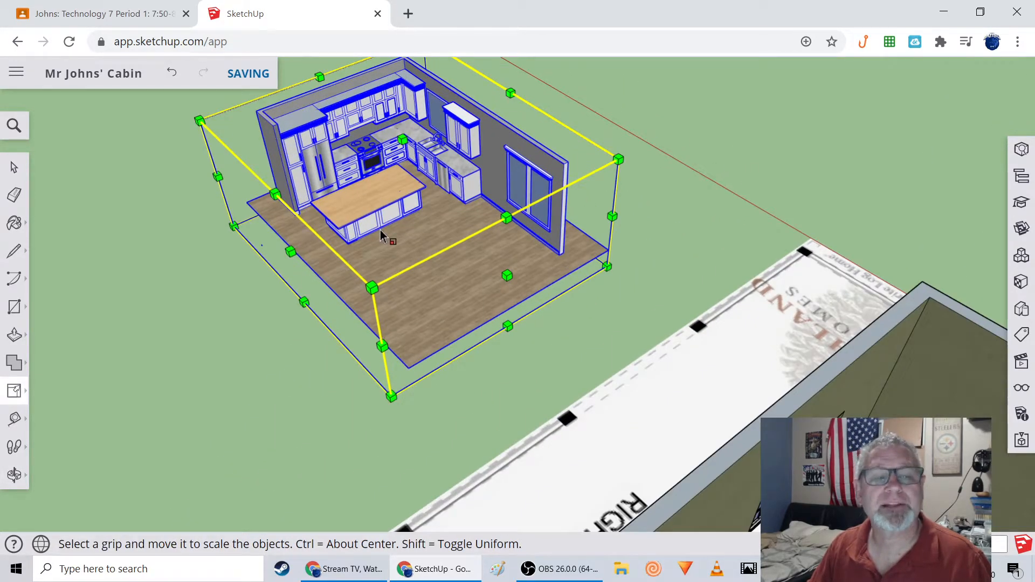
middle_click_drag(379, 244, 433, 215)
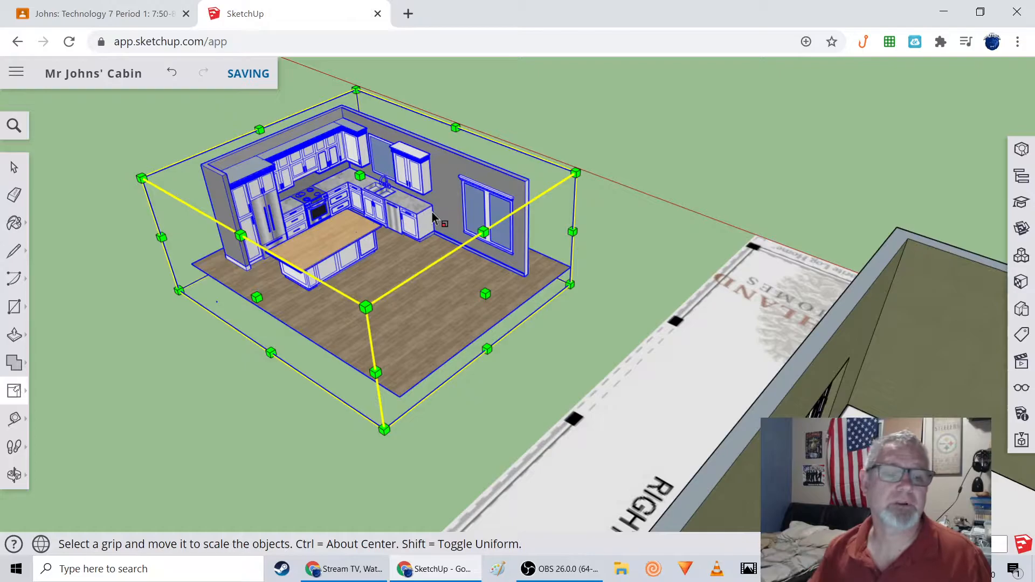
left_click(14, 167)
right_click(323, 226)
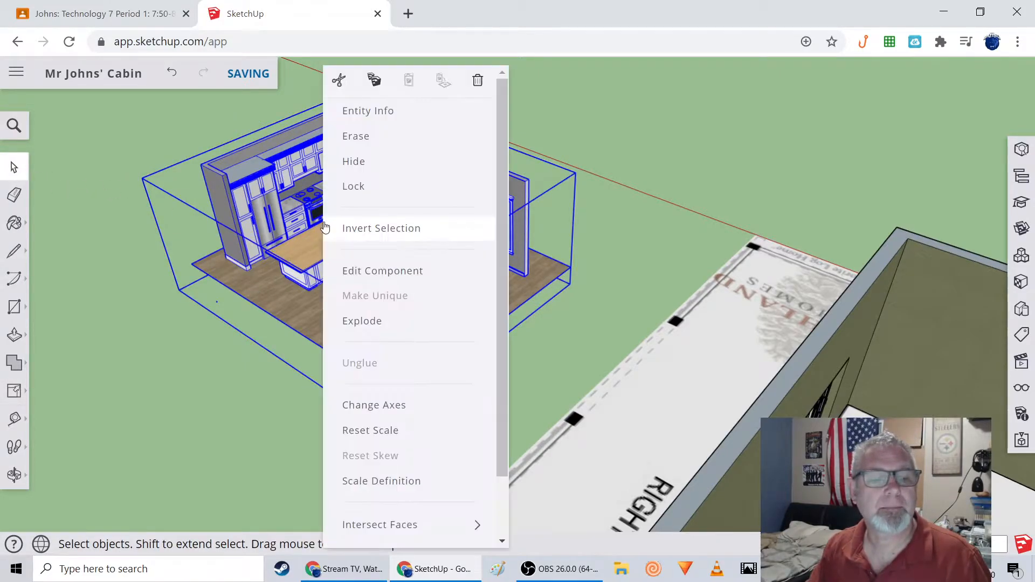
left_click(350, 319)
left_click(327, 314)
left_click(333, 242)
left_click(485, 224)
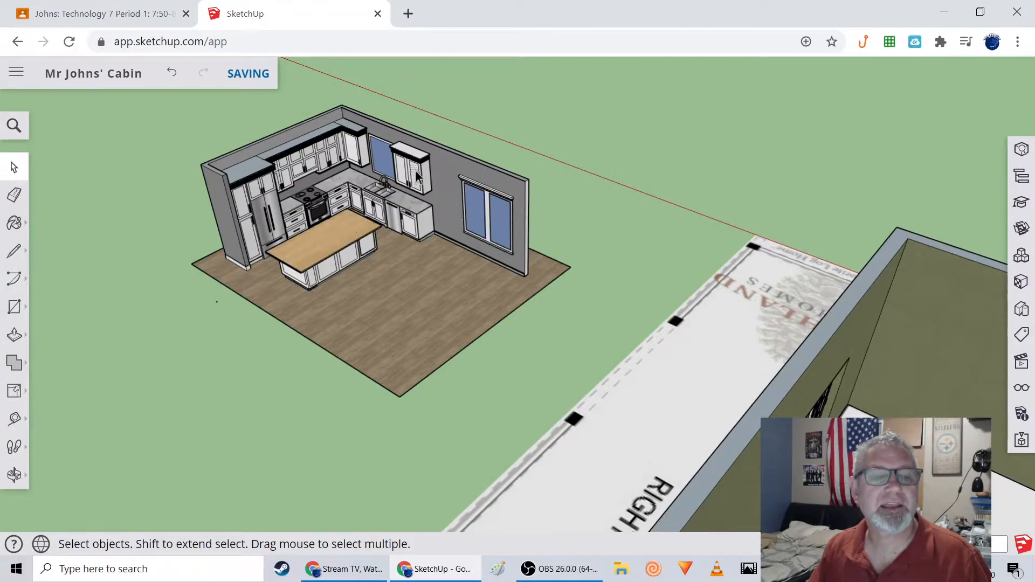
- Delete the inner face of the imported kitchen's windowed wall and erase the wall edges above the large window
left_click(445, 174)
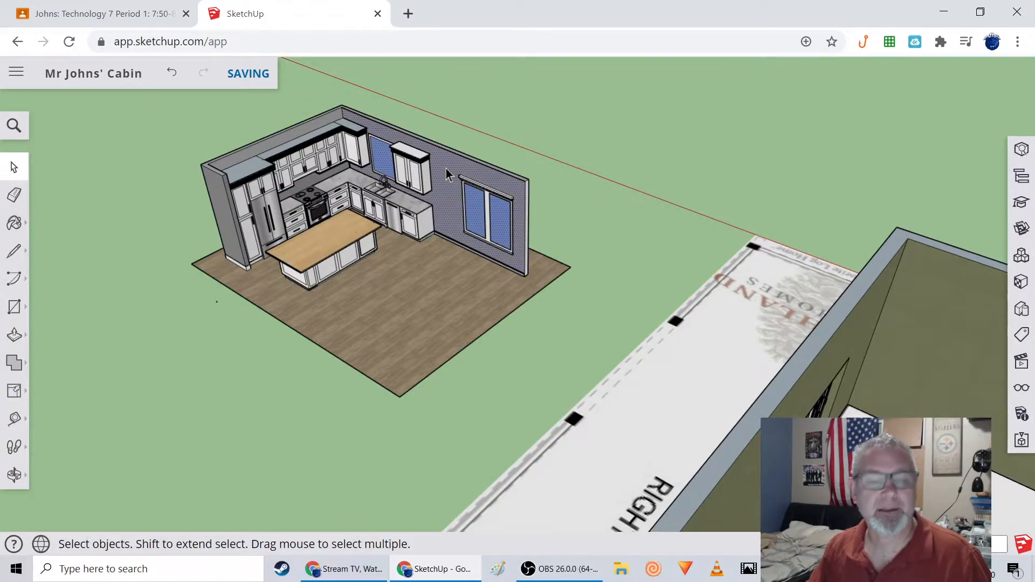
key("Delete")
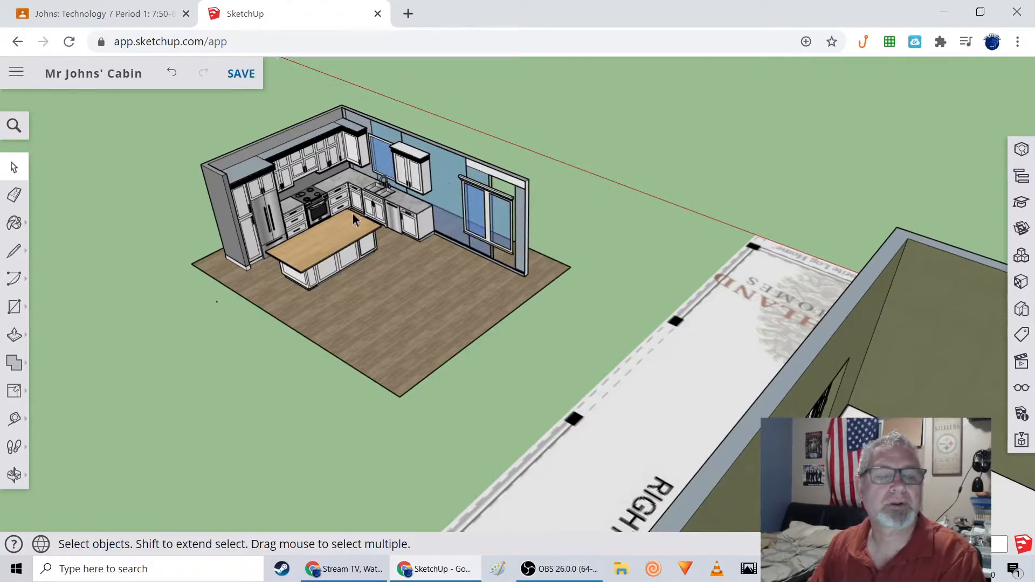
left_click(14, 195)
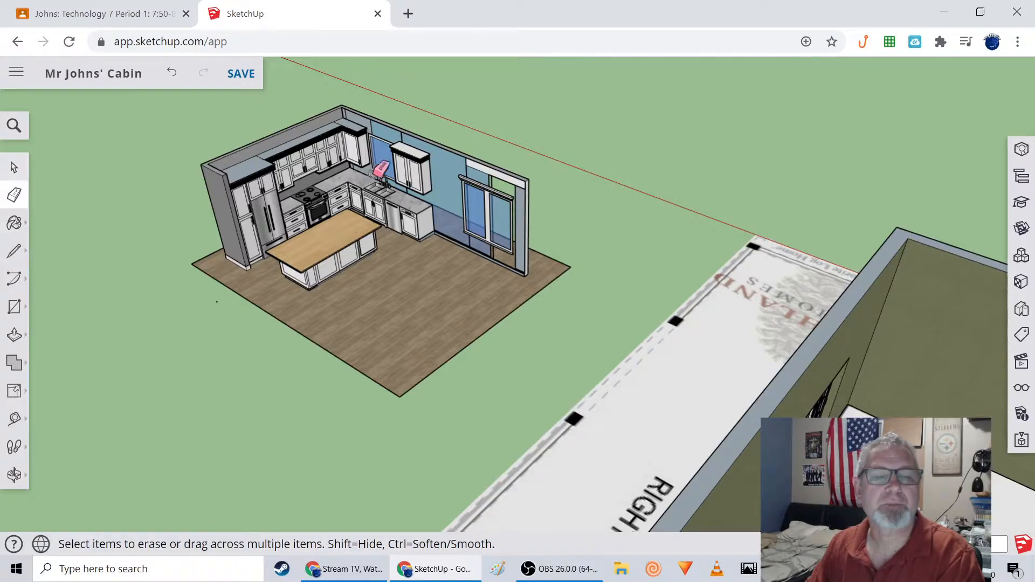
left_click(465, 150)
left_click(478, 163)
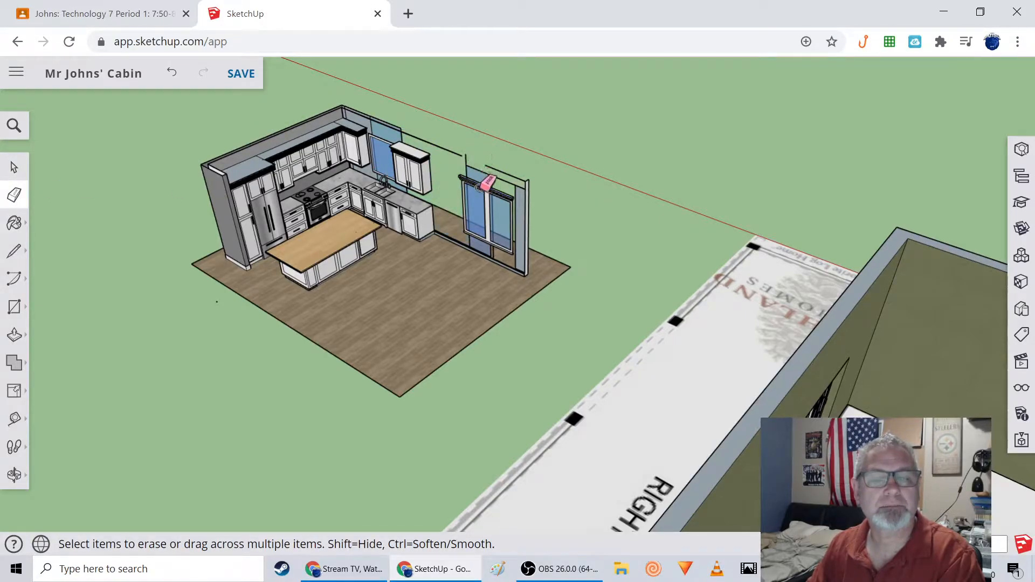
- Erase the large window's glass panes, sash edges and lower wall section beneath it
left_click(463, 191)
left_click(486, 198)
left_click(488, 212)
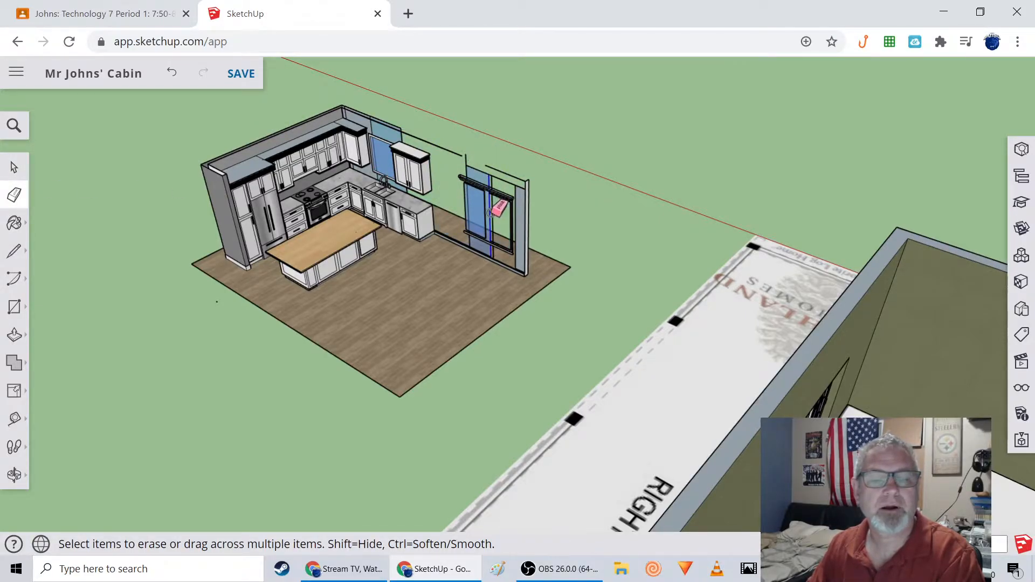
left_click(469, 218)
left_click(467, 220)
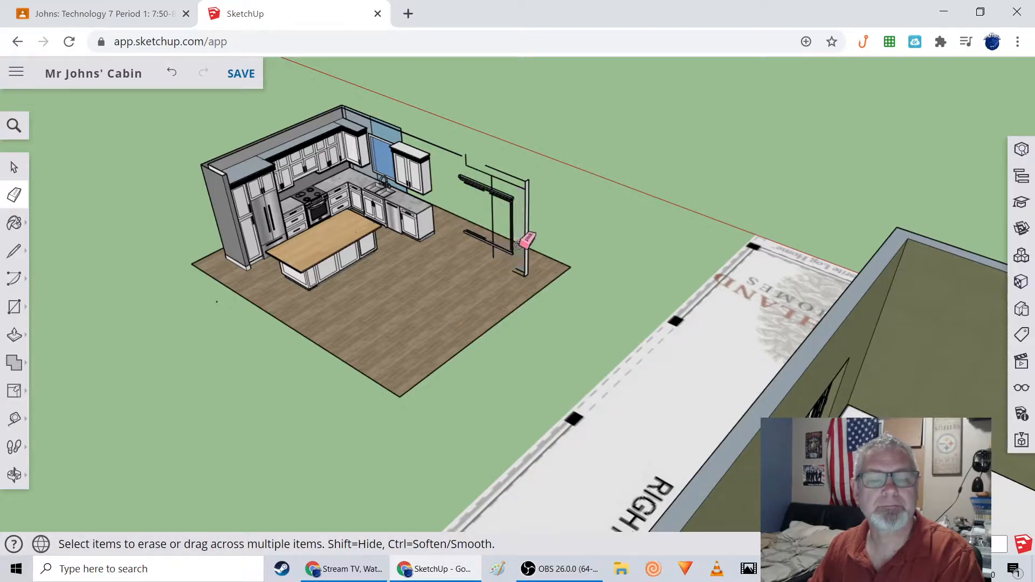
- Erase the wall's end post, the wood floor face and the large window's remaining sill and side frame edges
left_click(531, 225)
left_click(525, 222)
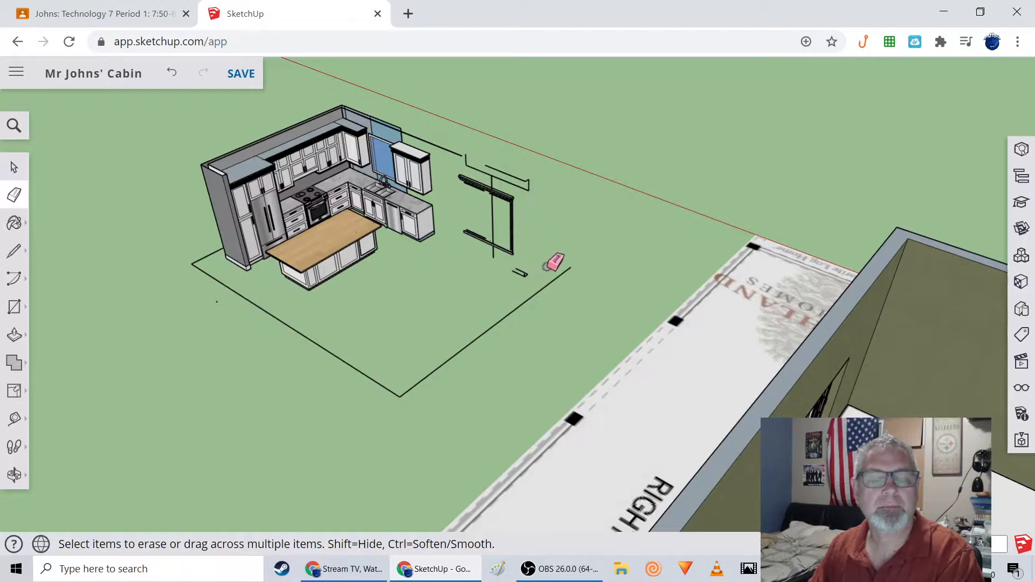
left_click(521, 273)
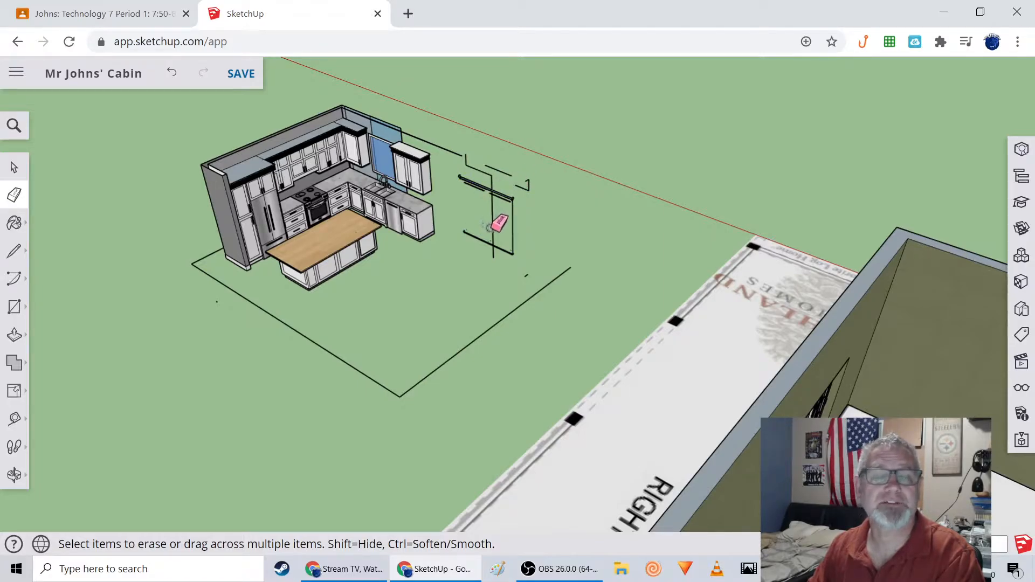
left_click(492, 245)
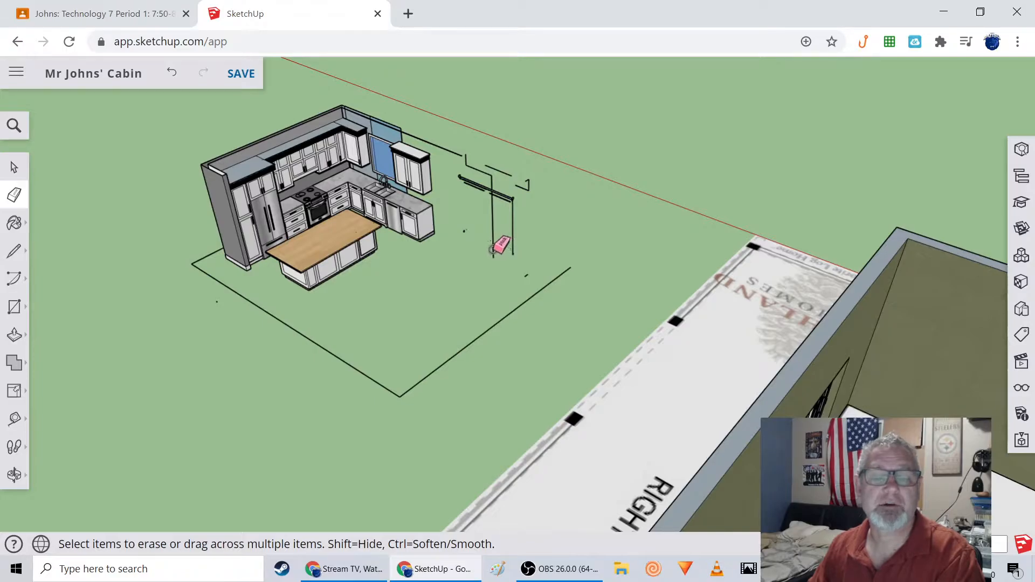
left_click(493, 220)
left_click(511, 212)
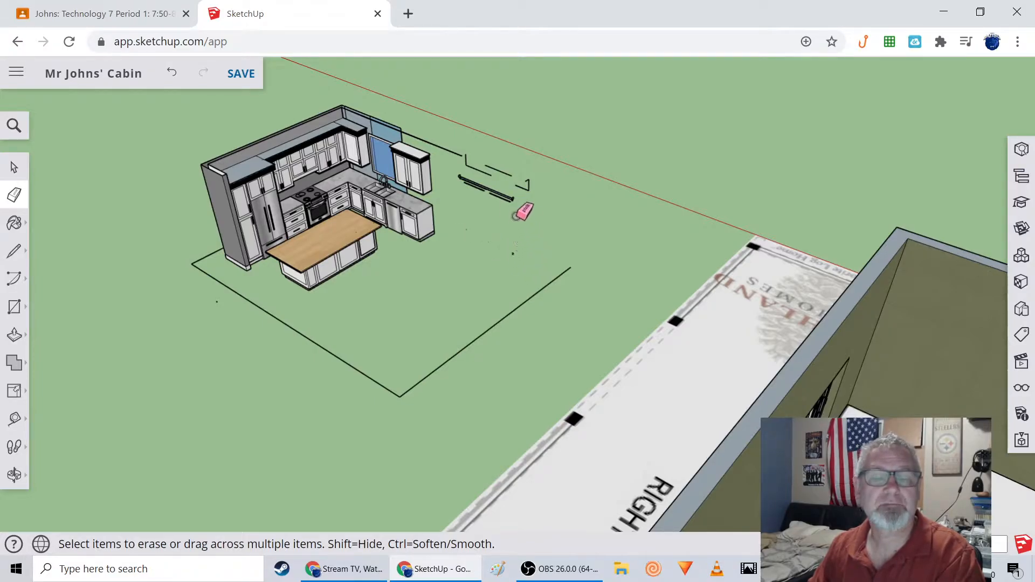
- Erase the rod above the former large window and delete the leftover wall edges around it
scroll(491, 226, "up", 3)
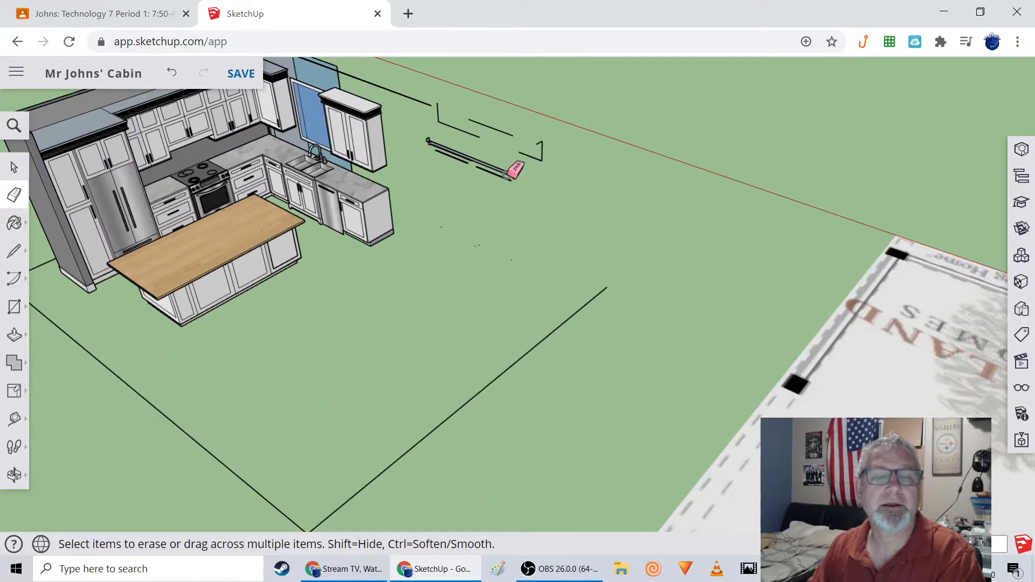
left_click(480, 168)
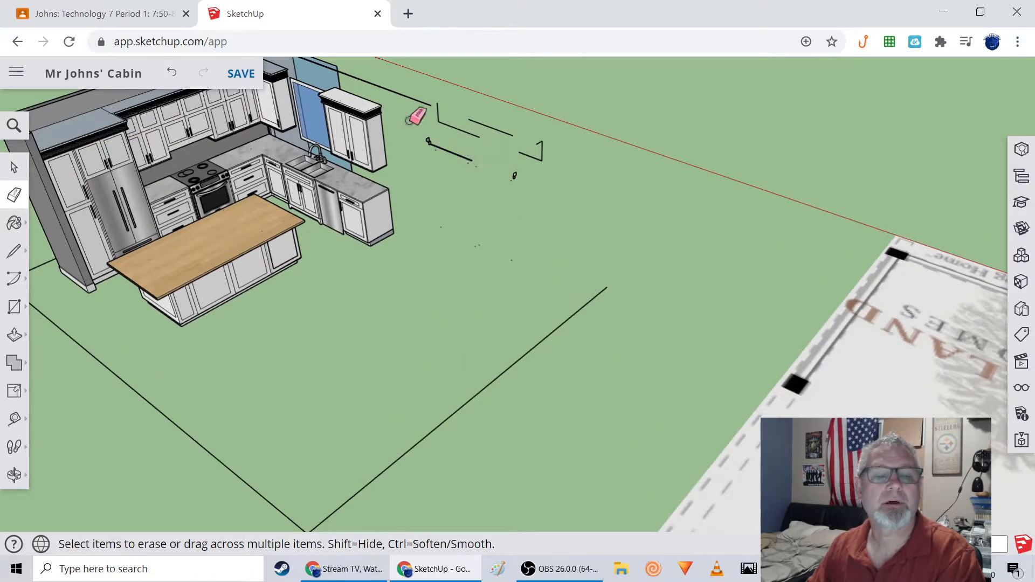
scroll(419, 120, "down", 2)
left_click(14, 167)
left_click_drag(400, 78, 536, 186)
key("Delete")
scroll(430, 176, "down", 3)
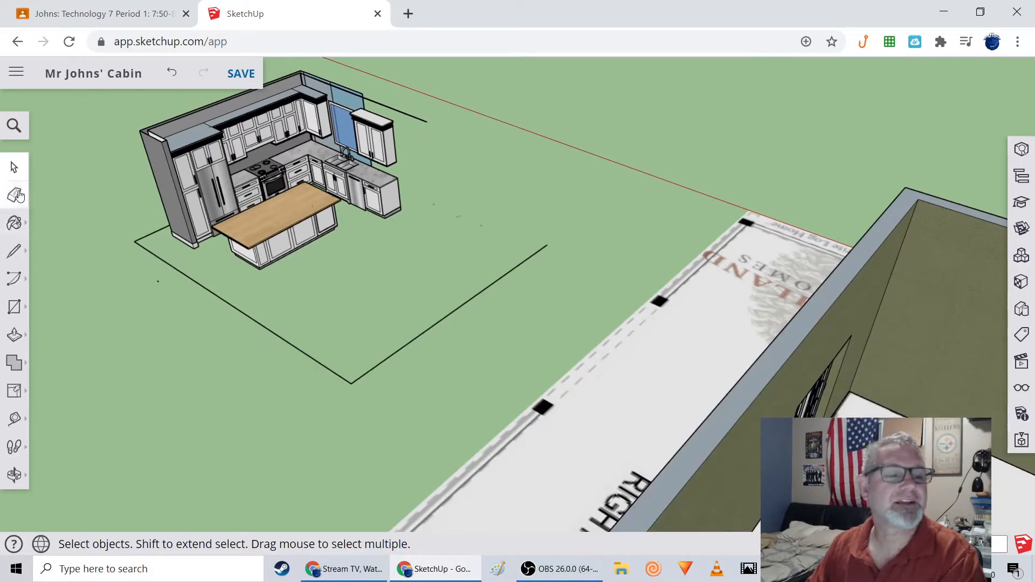
- Erase the leftover top edge of the windowed wall and the floor's outline edges on the open sides
left_click(15, 194)
left_click_drag(417, 119, 502, 224)
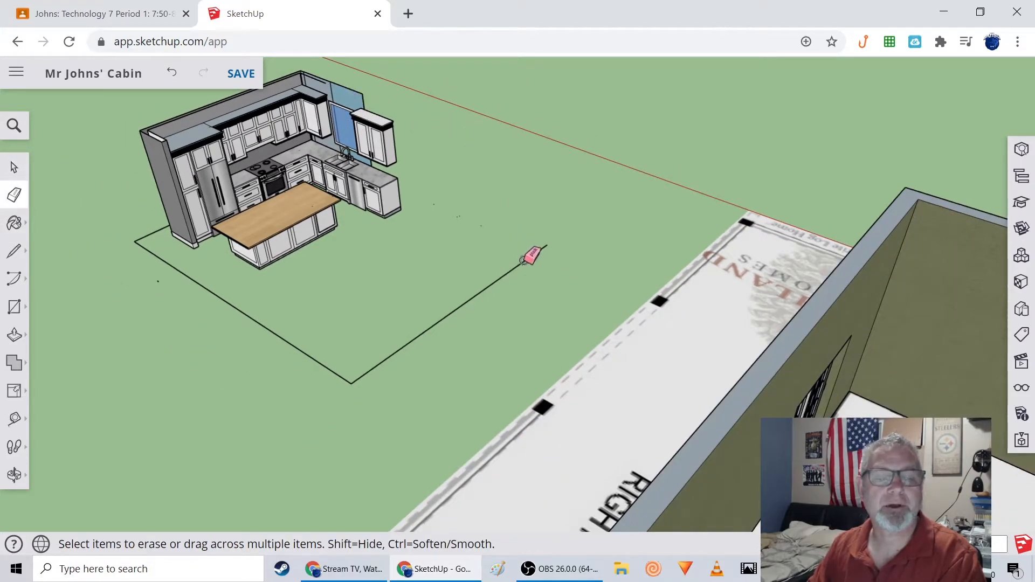
left_click(257, 322)
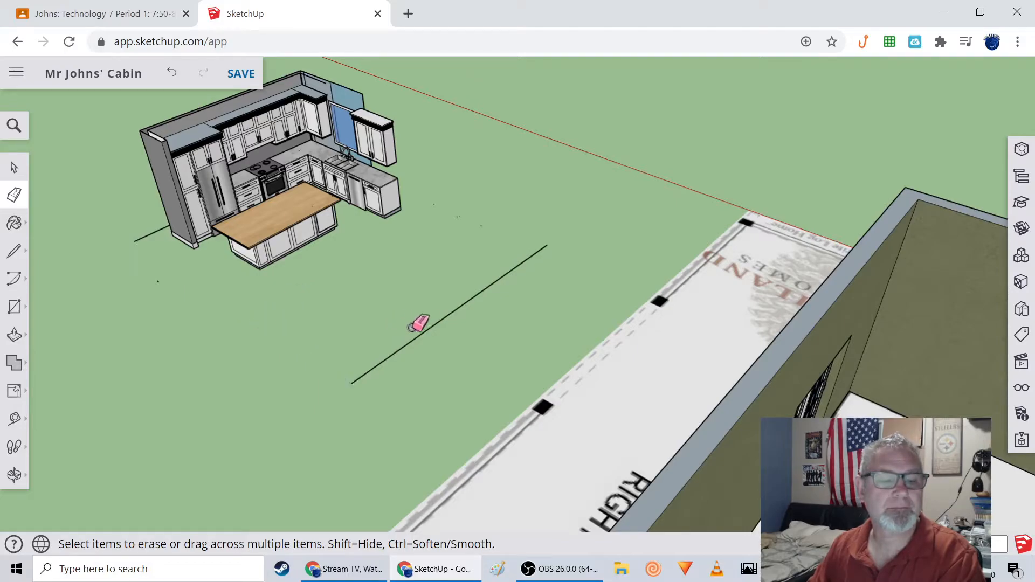
left_click(425, 332)
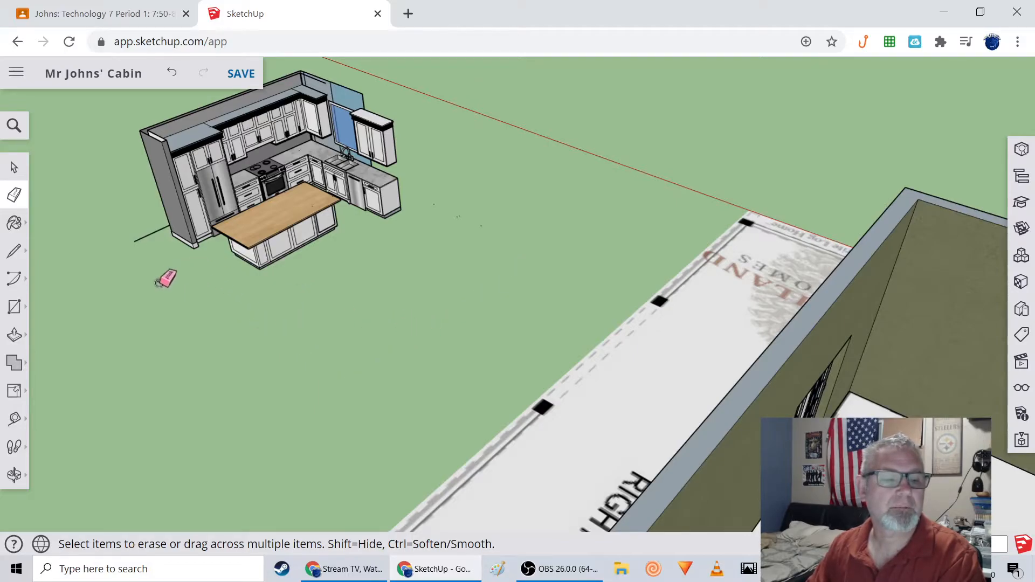
- Erase the wall behind the stove cabinets, the sink wall pieces and the upper glass of the sink window
scroll(165, 234, "down", 1)
scroll(171, 233, "up", 2)
scroll(244, 115, "up", 2)
mouse_move(240, 161)
middle_mouse_down()
mouse_move(245, 184)
mouse_move(242, 173)
middle_mouse_up()
middle_click_drag(303, 157, 302, 219, "shift")
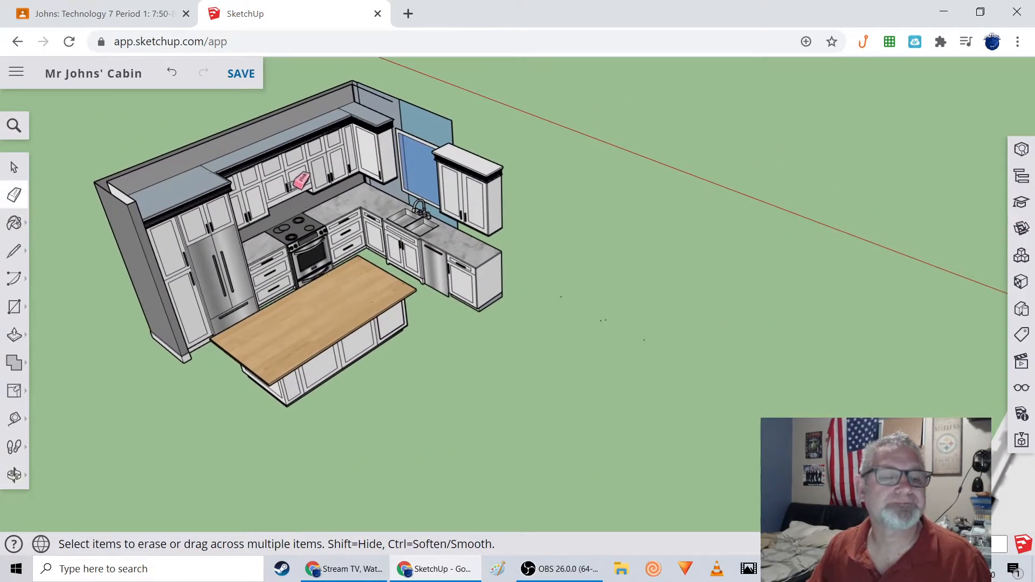
left_click(258, 119)
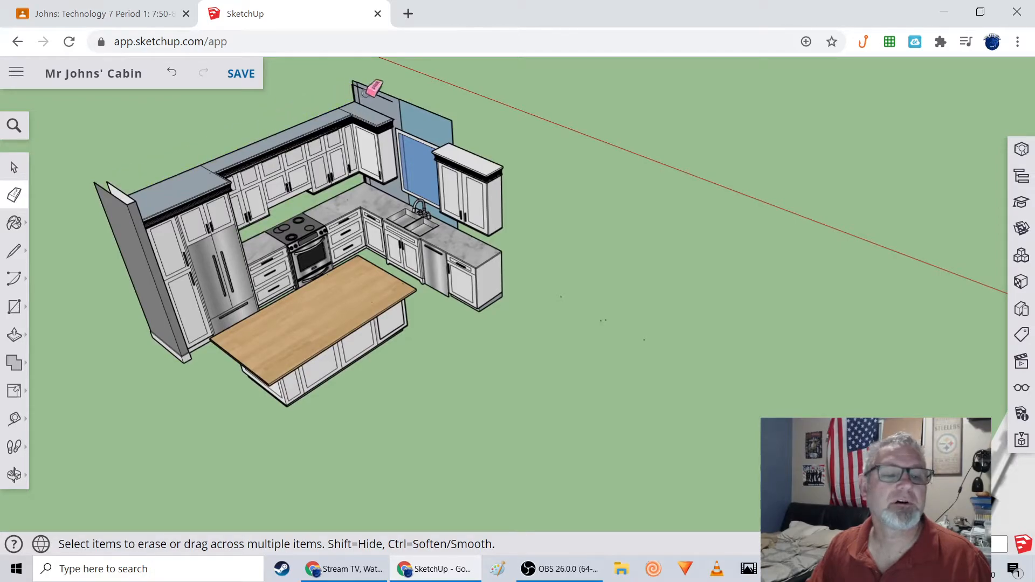
left_click(387, 95)
left_click(357, 87)
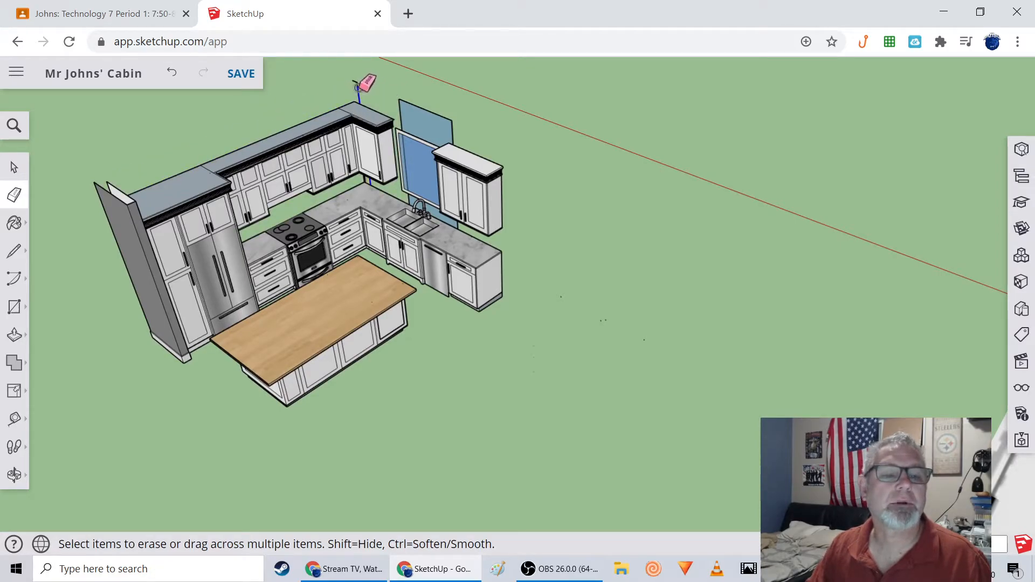
left_click(429, 119)
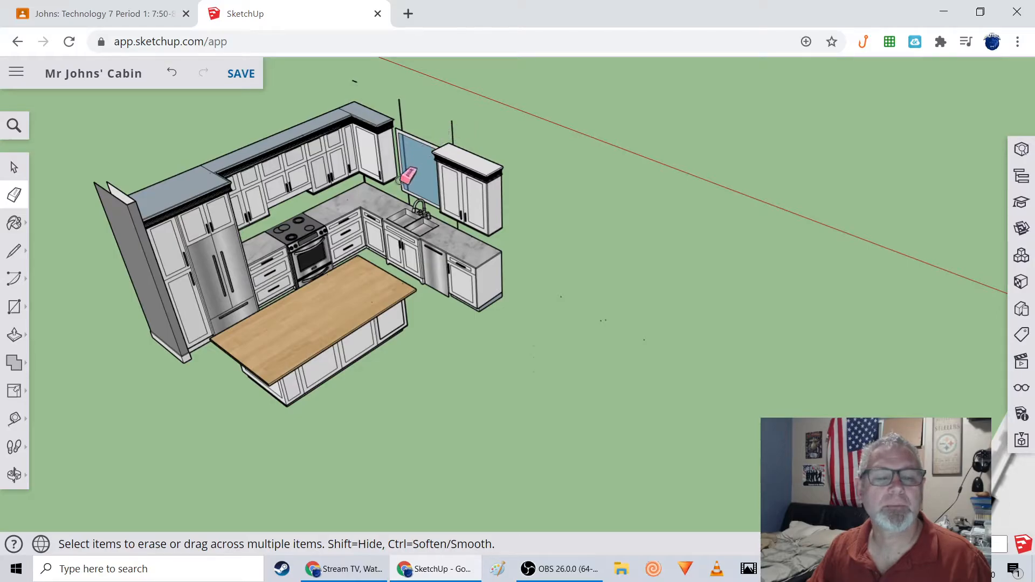
- Erase the remaining glass pane above the sink and the loose window frame edges around it
middle_click_drag(65, 206, 124, 202)
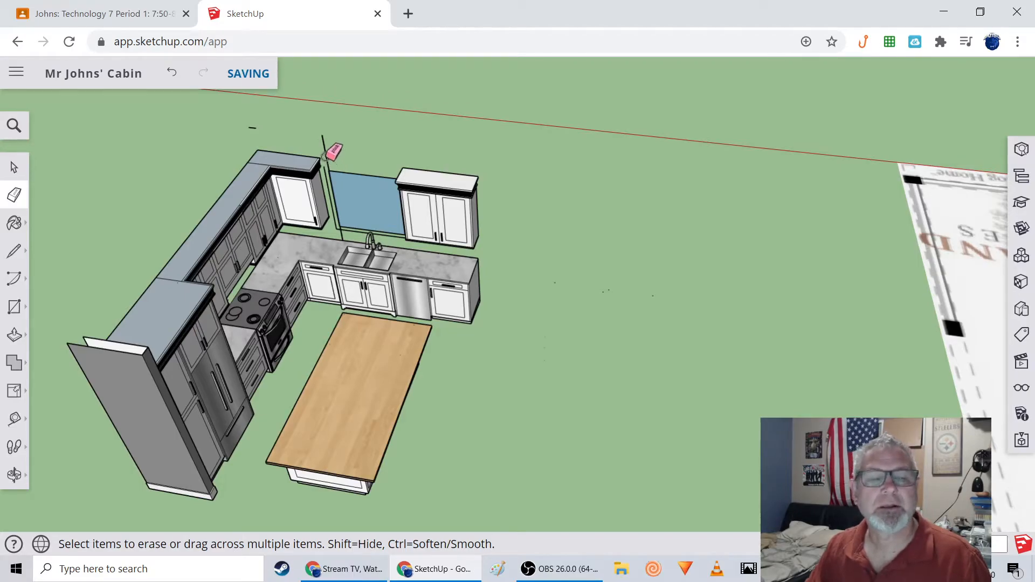
scroll(361, 200, "up", 3)
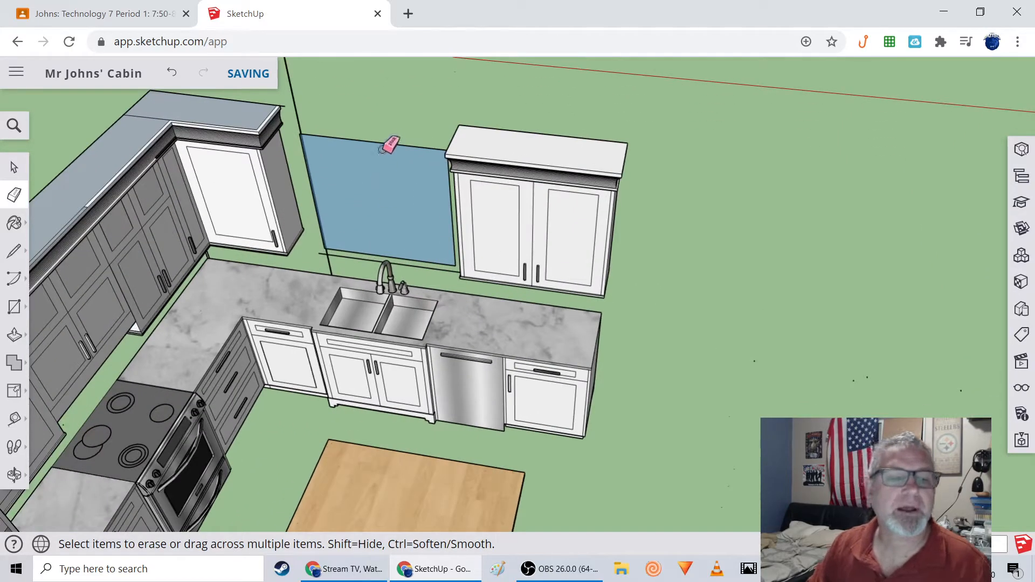
left_click(388, 141)
left_click(416, 263)
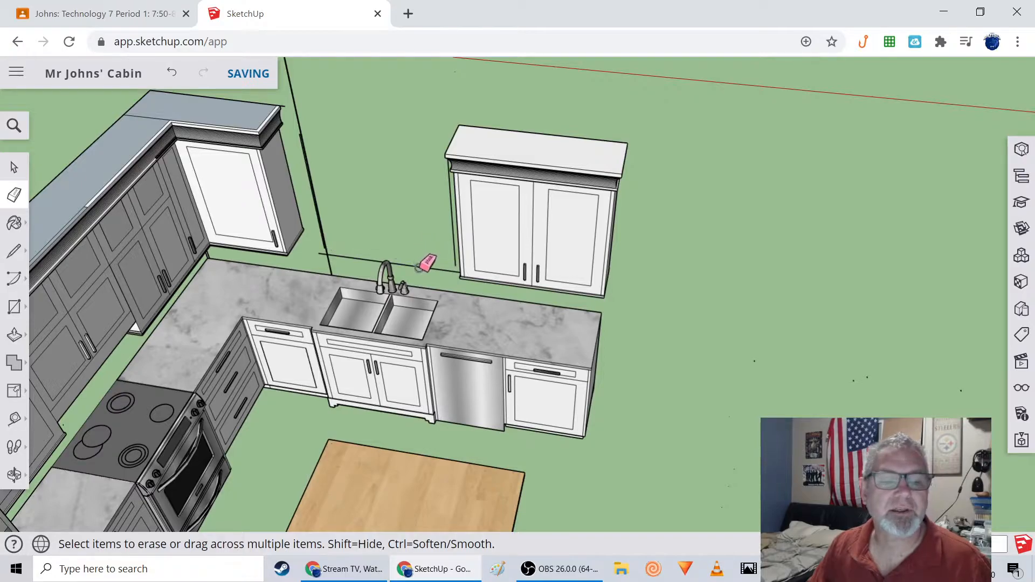
left_click(312, 198)
mouse_move(312, 198)
middle_mouse_down()
mouse_move(370, 236)
mouse_move(435, 214)
middle_mouse_up()
left_click(439, 208)
- Erase the side wall panel next to the tall refrigerator cabinets along with its leftover upright edges
mouse_move(418, 250)
middle_mouse_down()
mouse_move(286, 302)
mouse_move(229, 257)
mouse_move(130, 215)
mouse_move(218, 216)
middle_mouse_up()
scroll(128, 218, "down", 5)
left_click(144, 188)
middle_click_drag(130, 219, 241, 229)
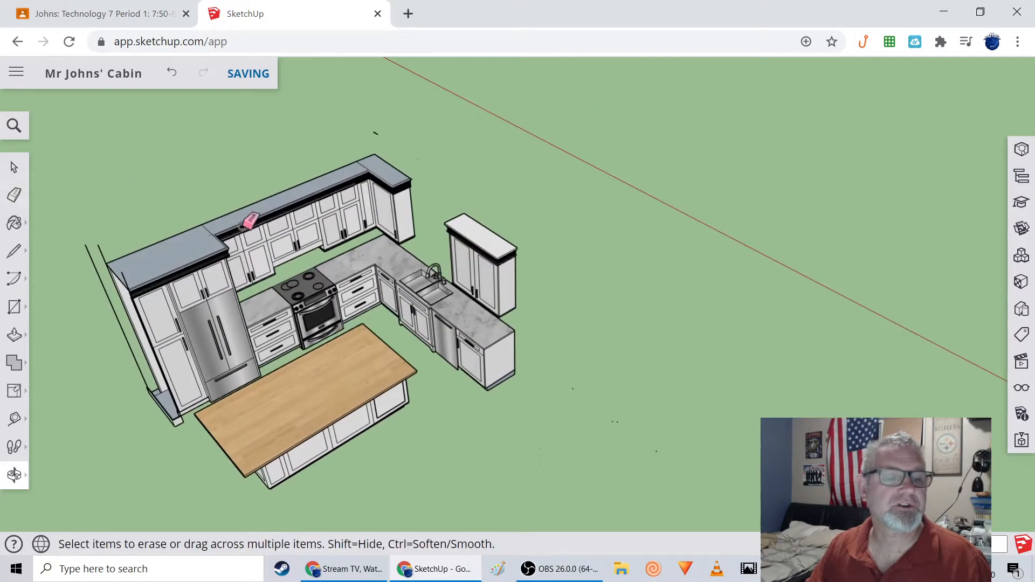
left_click(92, 253)
mouse_move(89, 304)
middle_mouse_down()
mouse_move(173, 232)
mouse_move(249, 243)
middle_mouse_up()
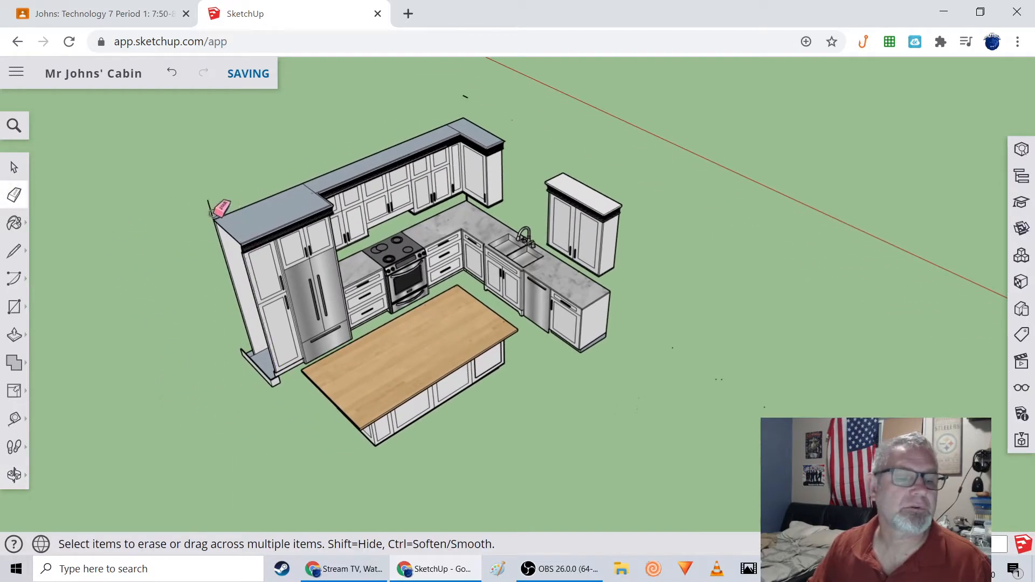
mouse_move(208, 290)
middle_mouse_down()
mouse_move(241, 293)
mouse_move(216, 241)
middle_mouse_up()
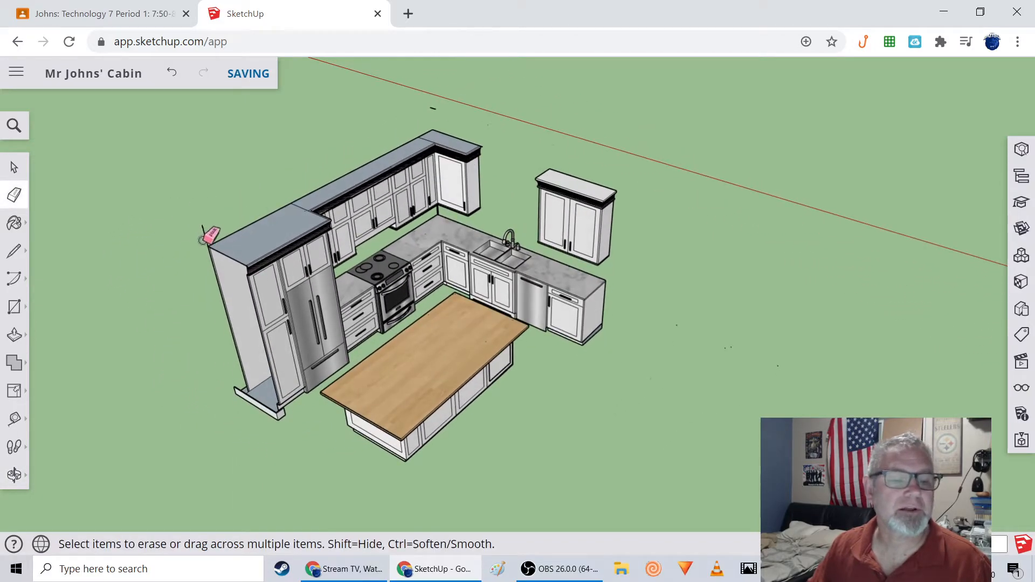
- Erase the baseboard at the open end of the tall cabinet and its leftover floor pieces and edges
scroll(237, 346, "up", 5)
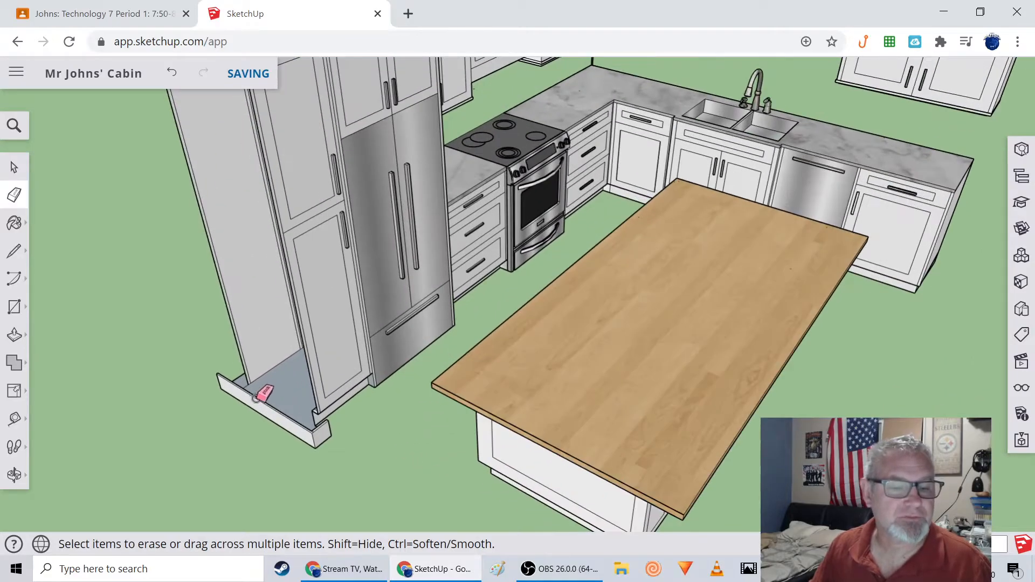
left_click_drag(259, 413, 266, 408)
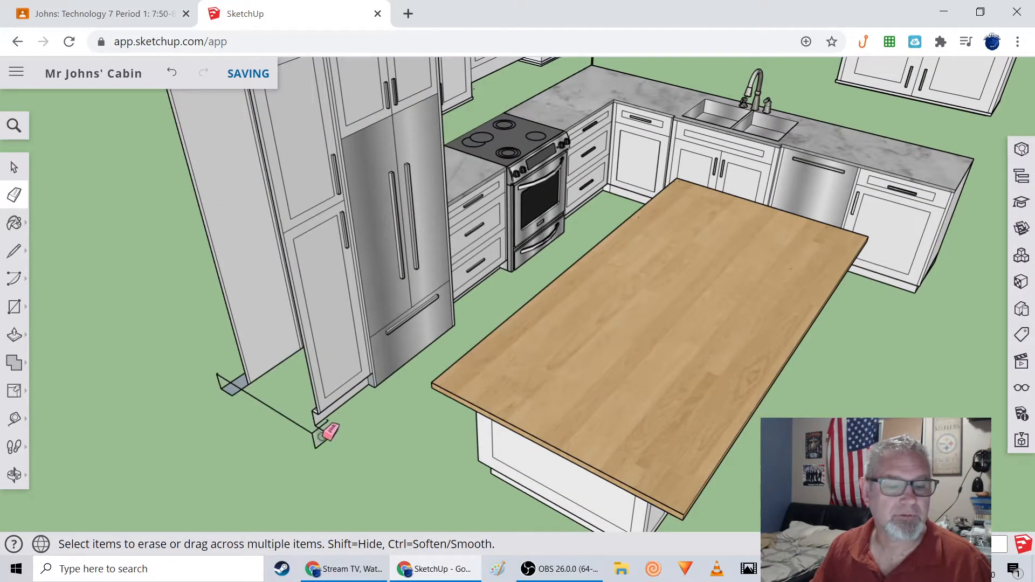
scroll(323, 433, "up", 3)
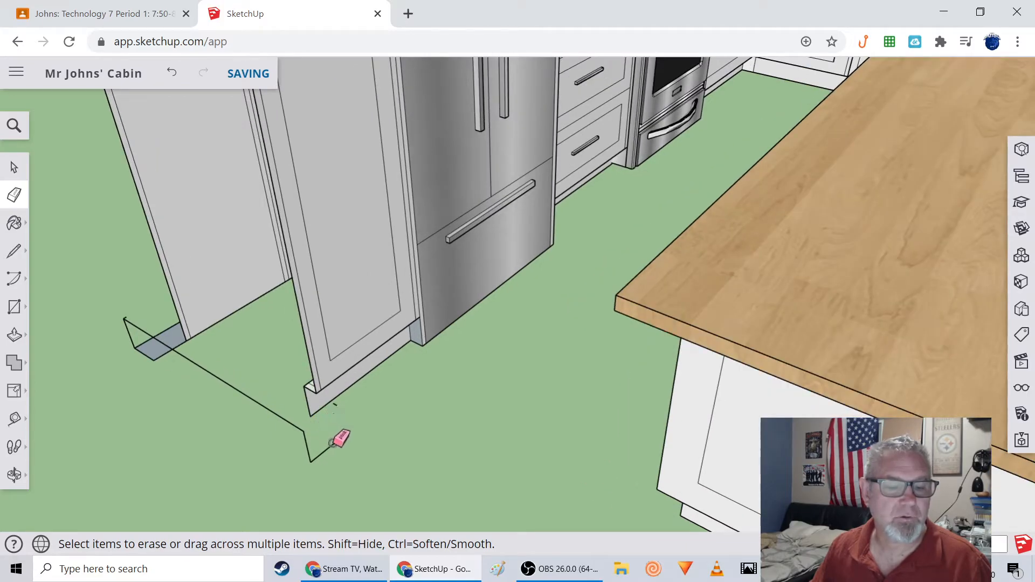
left_click(302, 433)
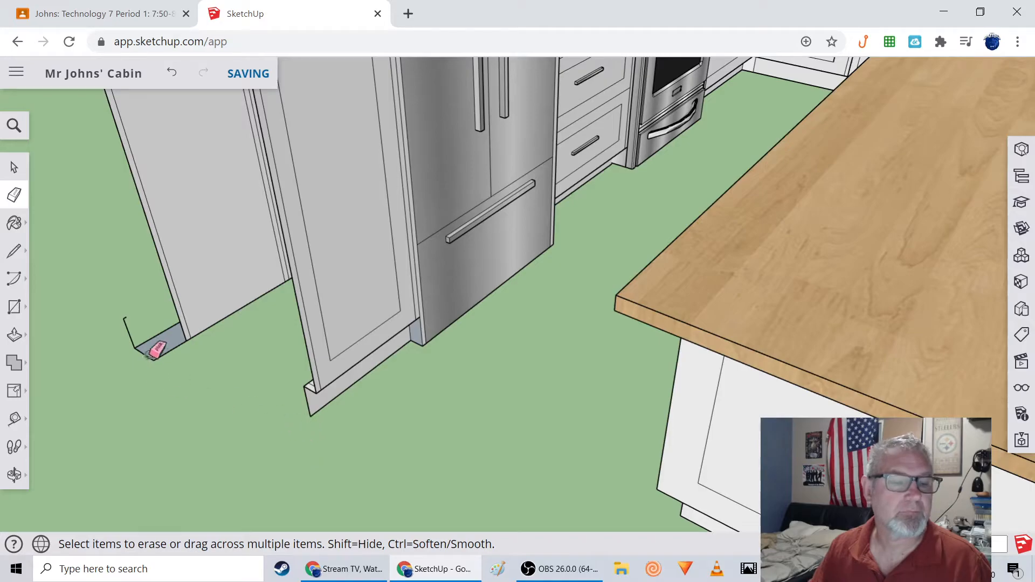
middle_click_drag(130, 372, 190, 421)
scroll(323, 297, "down", 3)
scroll(224, 363, "down", 3)
mouse_move(224, 362)
middle_mouse_down()
mouse_move(416, 268)
mouse_move(357, 351)
mouse_move(369, 421)
mouse_move(386, 432)
mouse_move(453, 420)
middle_mouse_up()
scroll(306, 296, "up", 2)
left_click(201, 171)
left_click(180, 199)
scroll(193, 116, "down", 3)
middle_click_drag(190, 139, 184, 235)
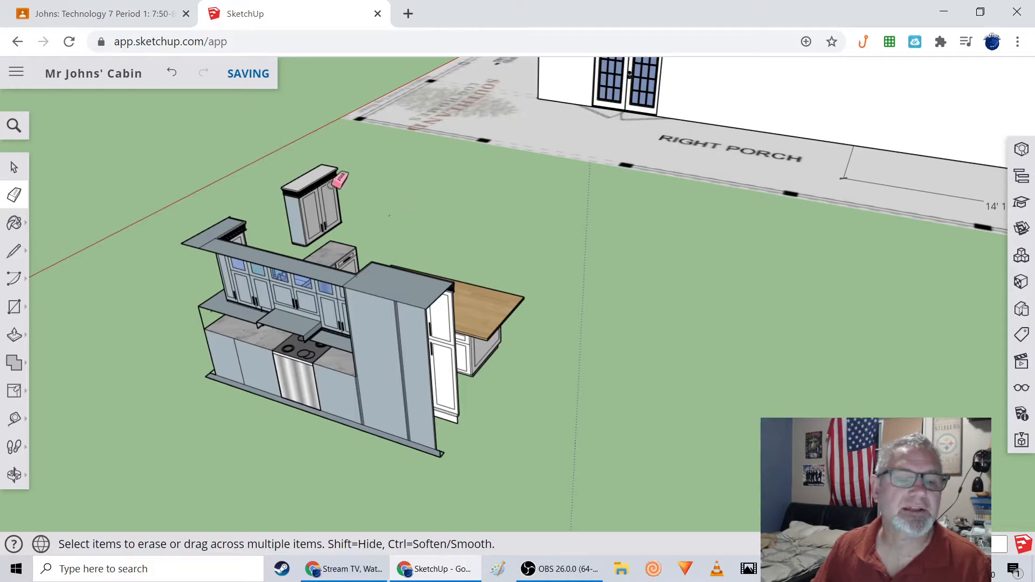
- Delete the stray specks beside the kitchen and erase the baseboard strips behind the sink and stove cabinets
left_click(16, 167)
left_click_drag(483, 224, 526, 237)
key("Delete")
middle_click_drag(509, 231, 235, 416)
scroll(250, 374, "up", 4)
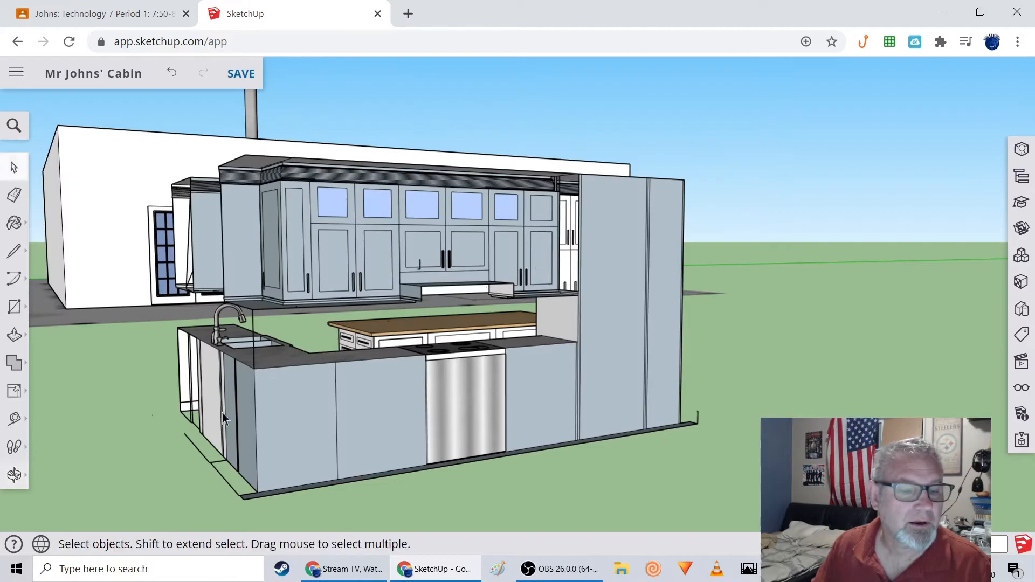
left_click(14, 195)
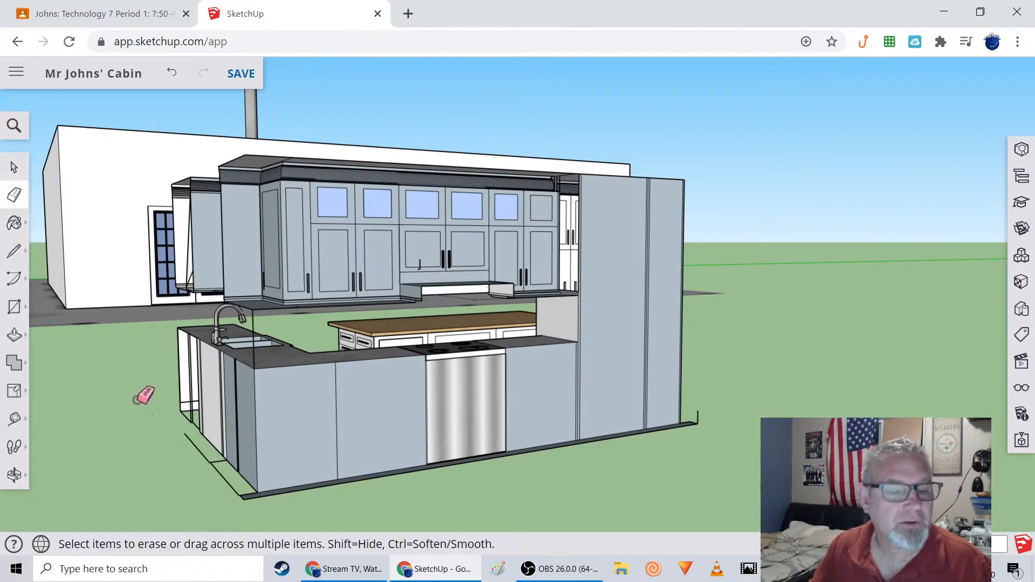
left_click(206, 459)
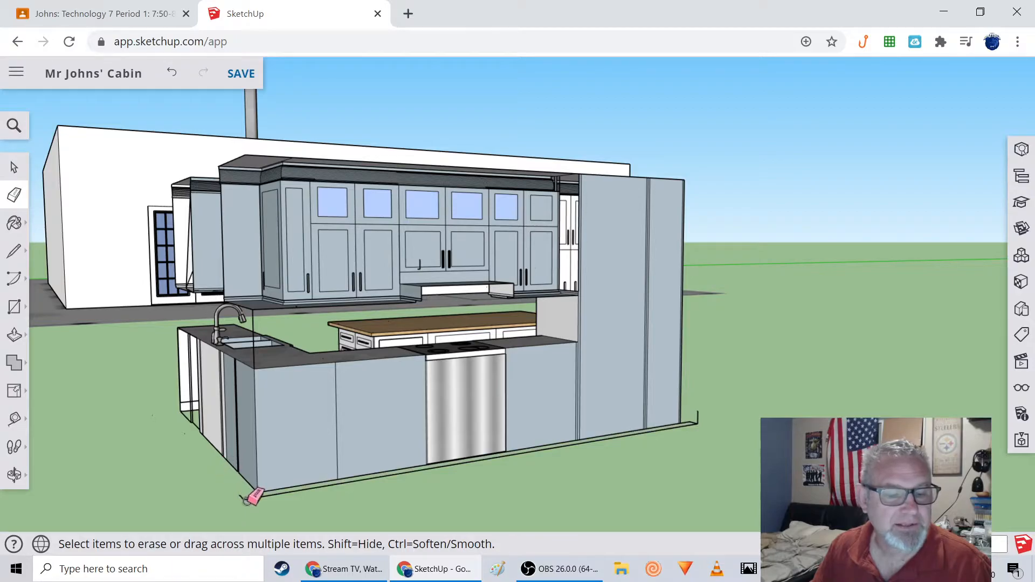
middle_click_drag(462, 476, 345, 480)
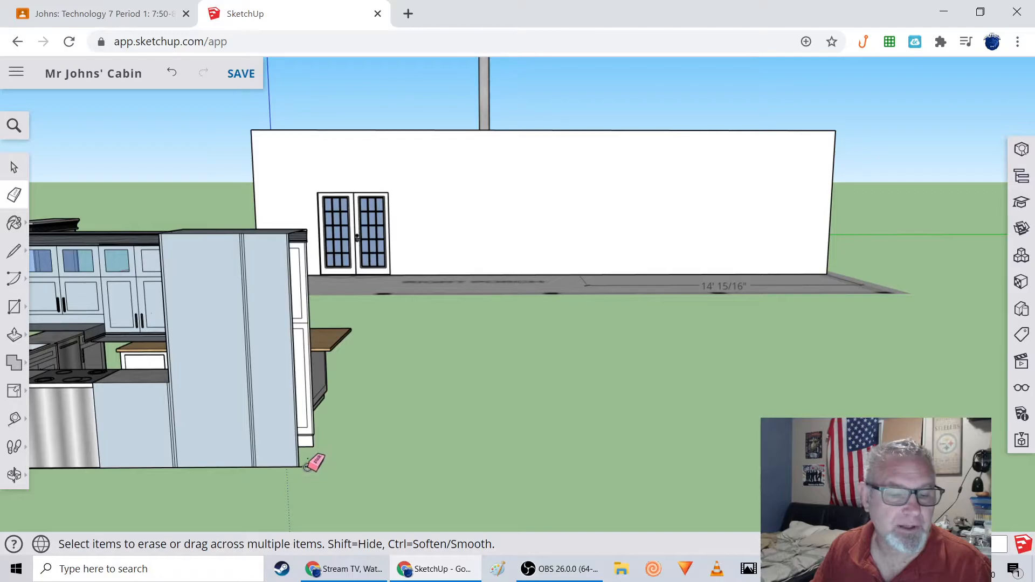
middle_click_drag(317, 462, 199, 451)
scroll(144, 363, "up", 5)
scroll(123, 367, "up", 2)
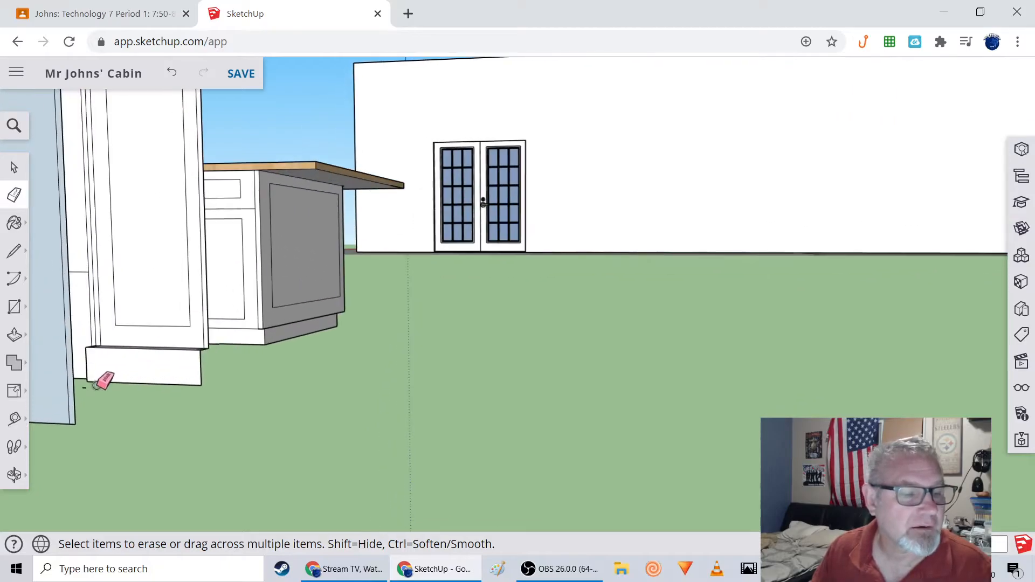
- Examine the stripped kitchen from several sides for leftover wall or baseboard pieces
middle_click_drag(267, 384, 106, 388)
scroll(88, 366, "down", 5)
scroll(128, 261, "down", 3)
mouse_move(127, 261)
middle_mouse_down()
mouse_move(343, 313)
mouse_move(293, 335)
mouse_move(293, 348)
mouse_move(383, 346)
middle_mouse_up()
scroll(294, 348, "up", 4)
mouse_move(447, 323)
middle_mouse_down()
mouse_move(429, 335)
mouse_move(462, 305)
mouse_move(523, 293)
middle_mouse_up()
middle_click_drag(760, 331, 561, 311)
scroll(560, 311, "down", 5)
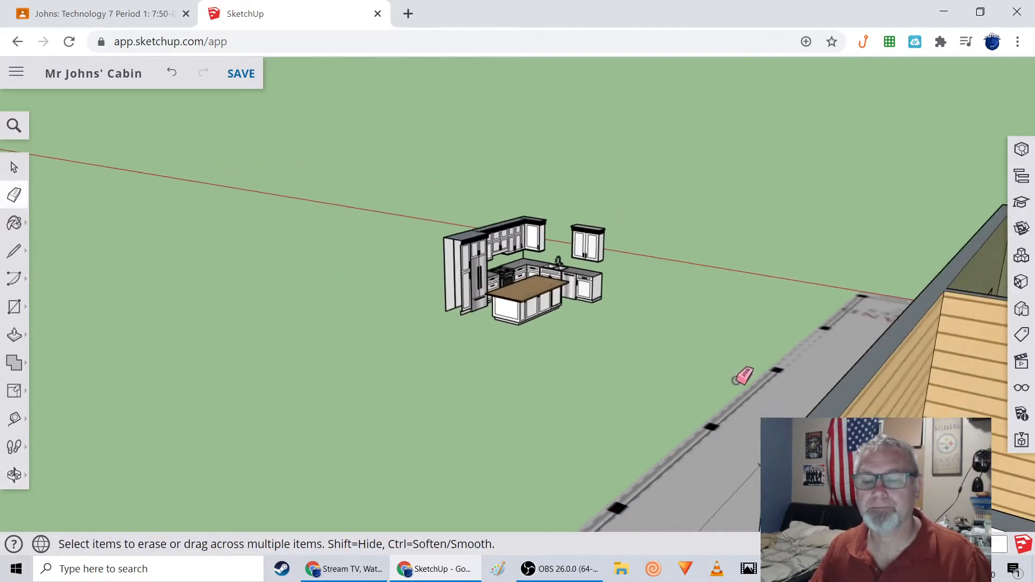
- Draw a line along the floor across the open end of the tall cabinet to close it with a face
mouse_move(696, 388)
middle_mouse_down()
mouse_move(670, 393)
mouse_move(723, 408)
mouse_move(607, 422)
mouse_move(536, 407)
mouse_move(440, 448)
mouse_move(324, 453)
mouse_move(294, 440)
middle_mouse_up()
mouse_move(359, 404)
middle_mouse_down()
mouse_move(598, 407)
mouse_move(587, 354)
mouse_move(656, 349)
mouse_move(454, 257)
middle_mouse_up()
scroll(596, 342, "up", 5)
middle_click_drag(577, 406, 450, 310)
scroll(605, 426, "up", 5)
middle_click_drag(605, 426, 551, 366)
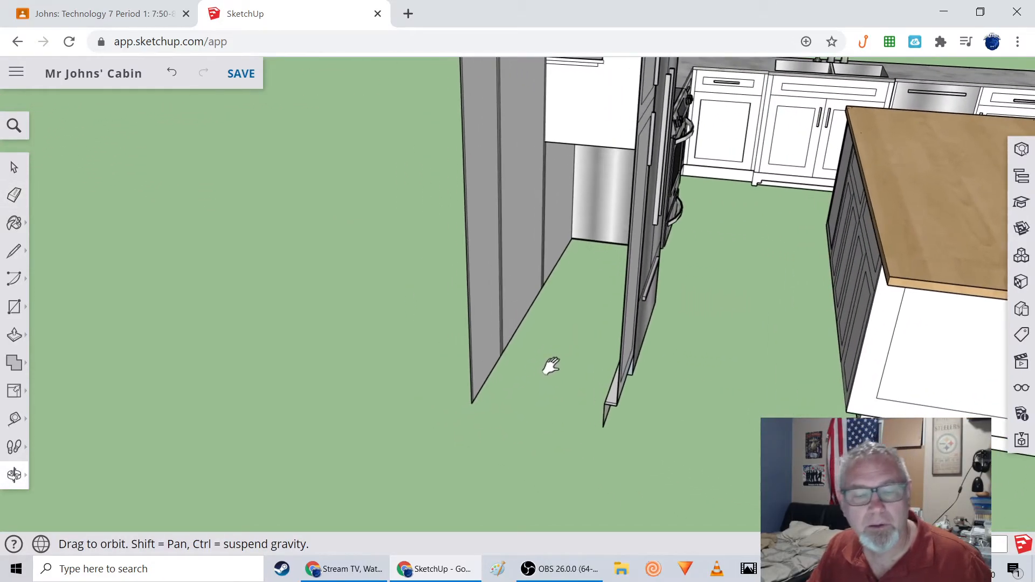
left_click(14, 250)
scroll(477, 407, "up", 3)
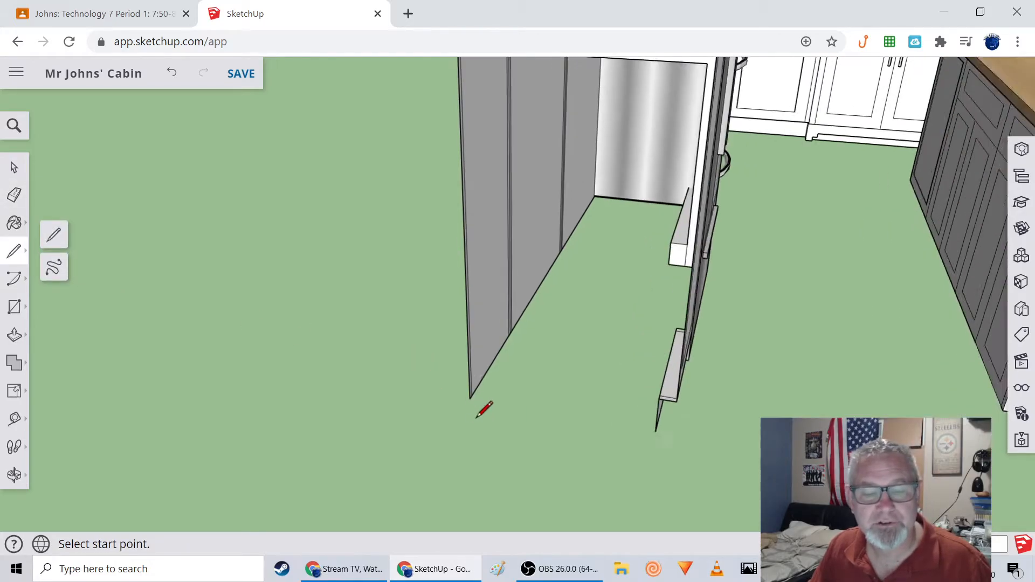
left_click(469, 398)
left_click(675, 419)
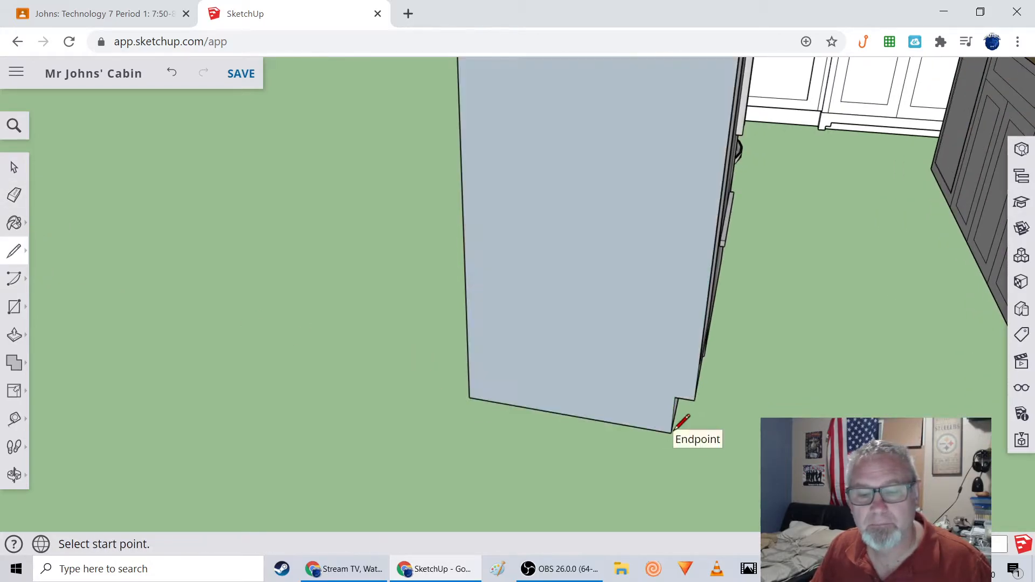
- Select the whole kitchen, including the island and the separate wall cabinet, and make it a group
scroll(620, 421, "down", 5)
scroll(647, 417, "down", 2)
mouse_move(658, 416)
middle_mouse_down()
mouse_move(597, 430)
mouse_move(412, 393)
mouse_move(478, 411)
mouse_move(439, 394)
middle_mouse_up()
scroll(414, 398, "down", 5)
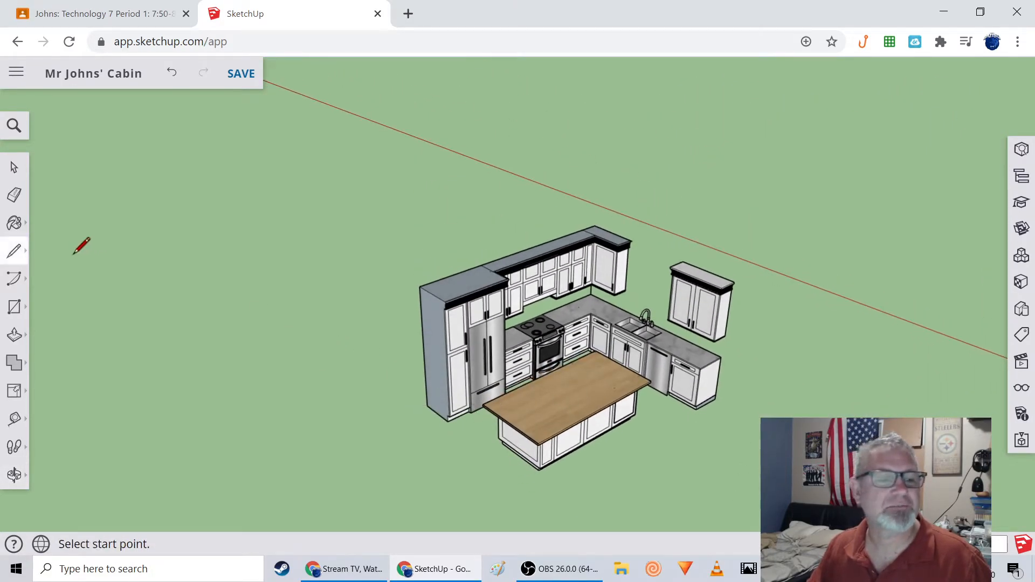
left_click(14, 167)
left_click_drag(371, 182, 717, 447)
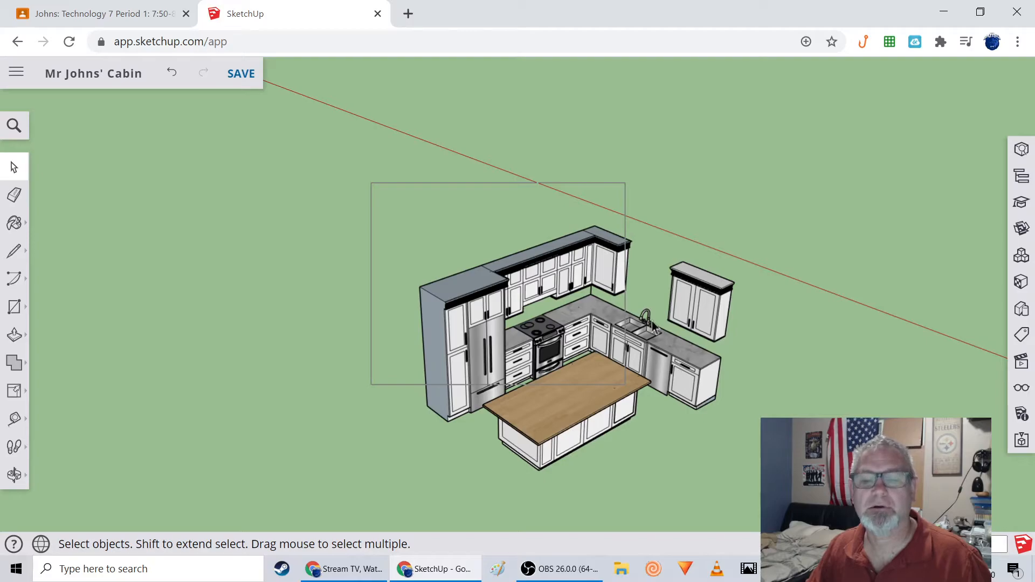
left_click(794, 403)
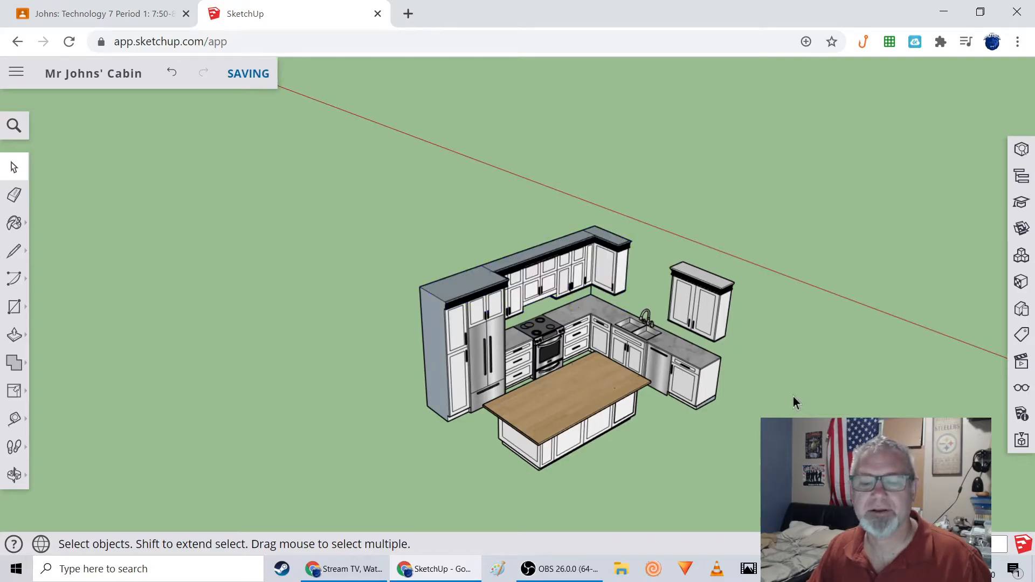
left_click_drag(384, 189, 786, 493)
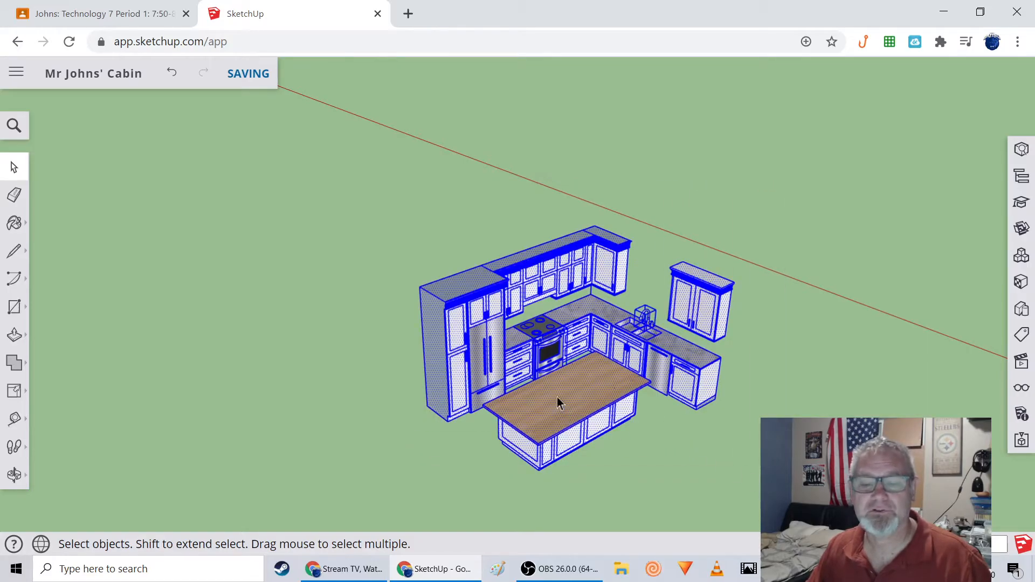
right_click(557, 399)
left_click(616, 341)
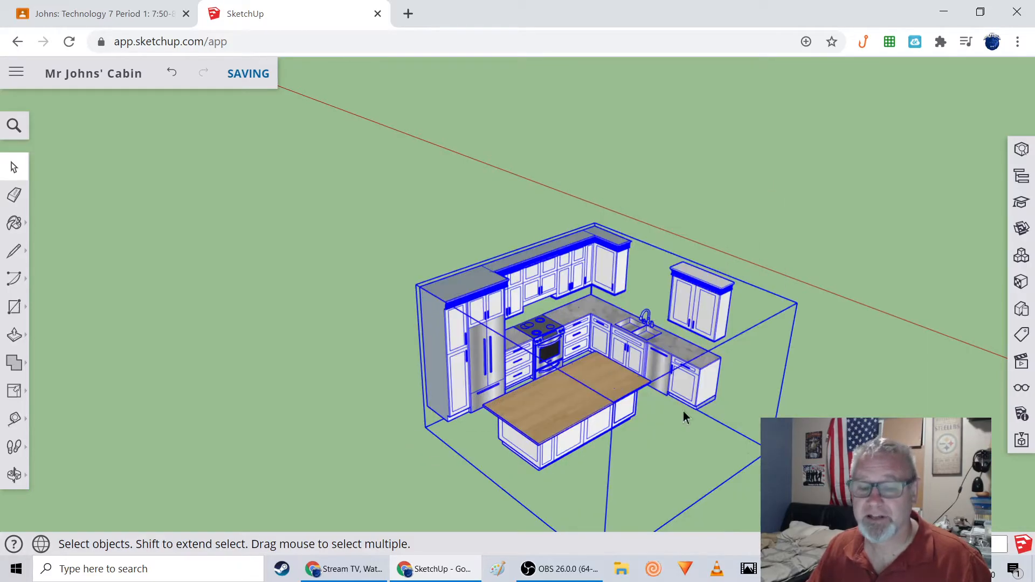
scroll(682, 412, "down", 5)
middle_click_drag(691, 415, 494, 307, "shift")
middle_click_drag(557, 367, 426, 275, "shift")
middle_click_drag(596, 411, 691, 398, "shift")
middle_click_drag(634, 378, 533, 442)
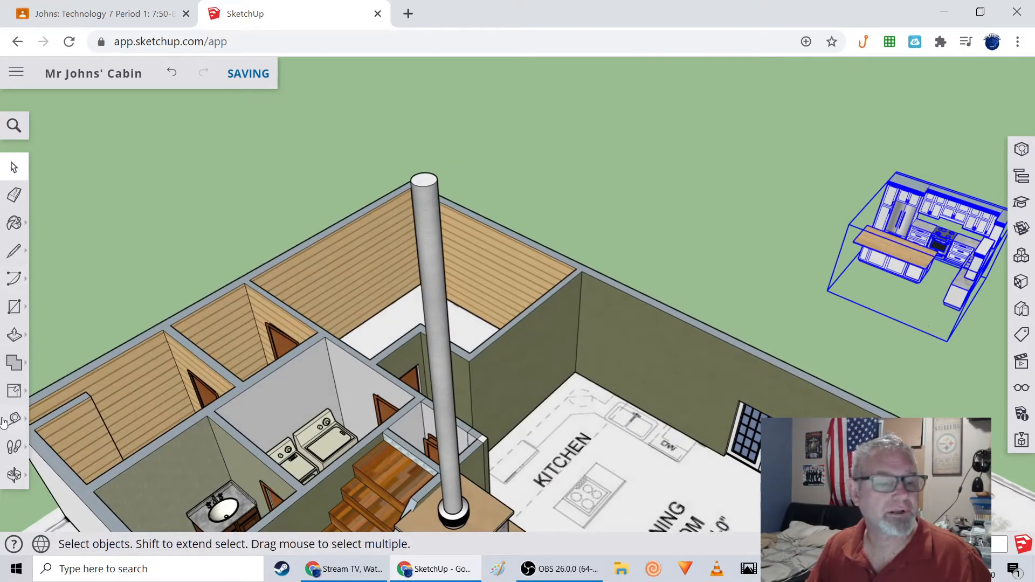
left_click(14, 393)
left_click(52, 364)
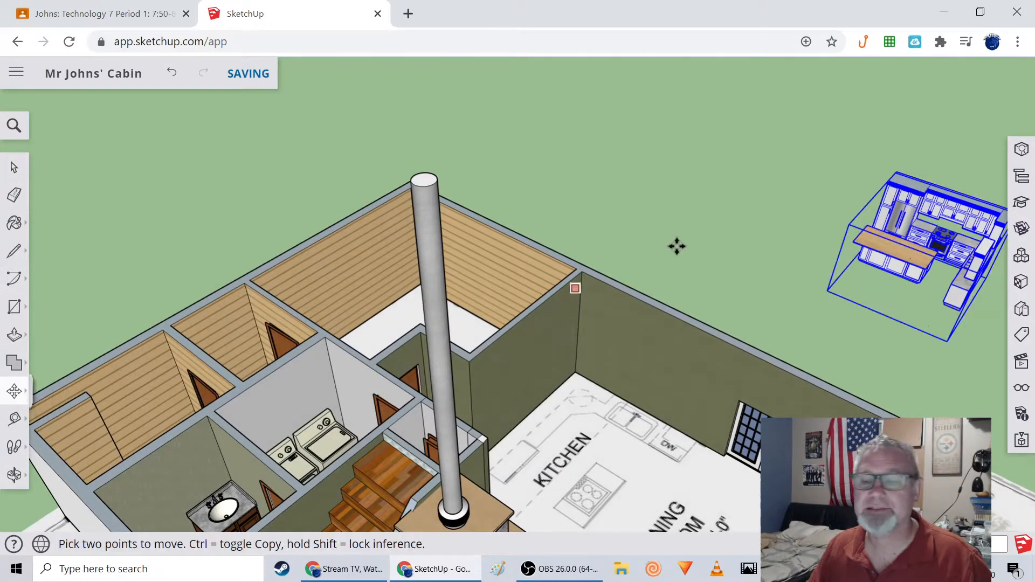
left_click(886, 228)
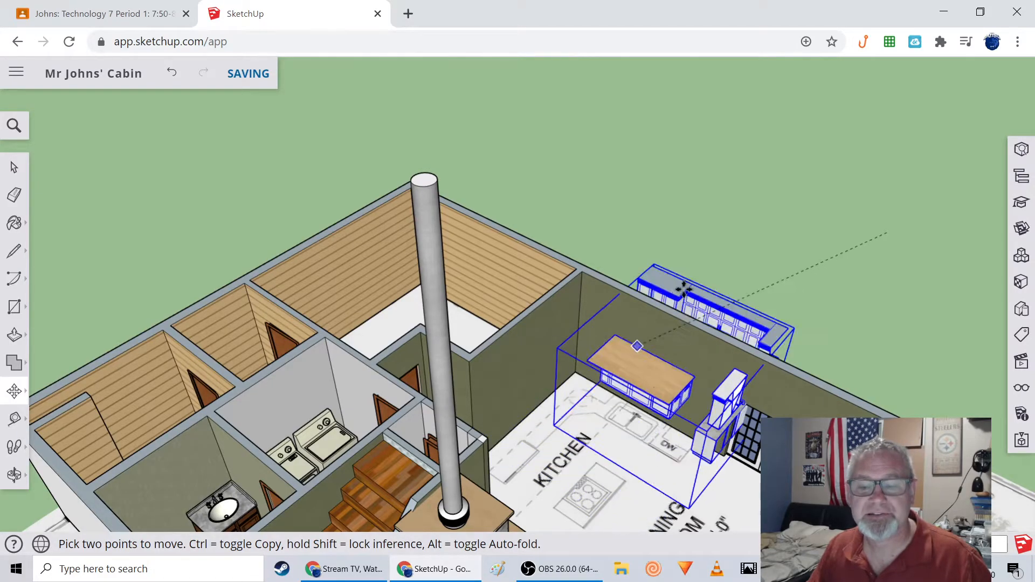
middle_click_drag(658, 216, 543, 242)
- Rotate the kitchen group a quarter turn about the vertical axis to match the kitchen layout on the floor plan
left_click(15, 392)
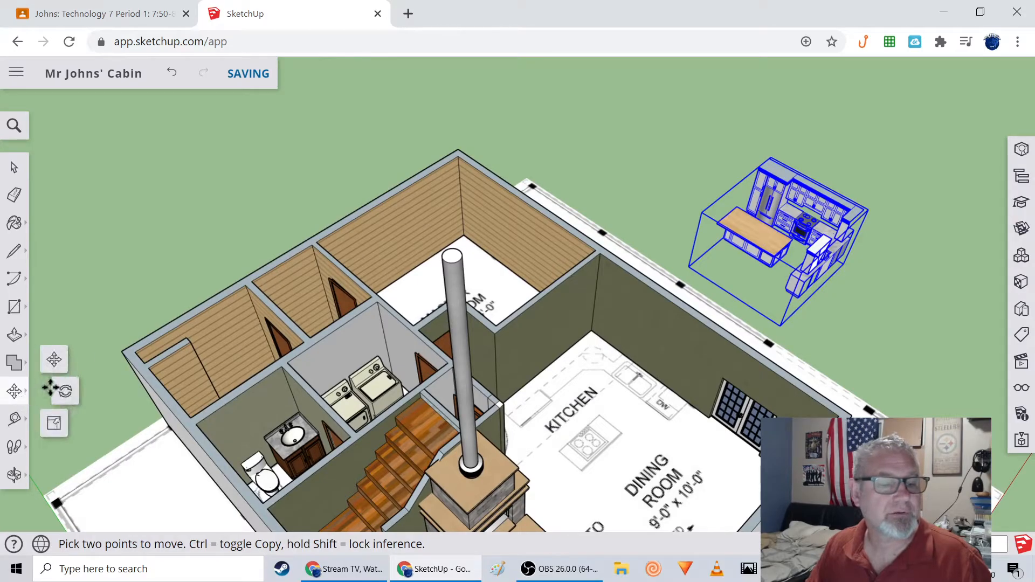
left_click(65, 392)
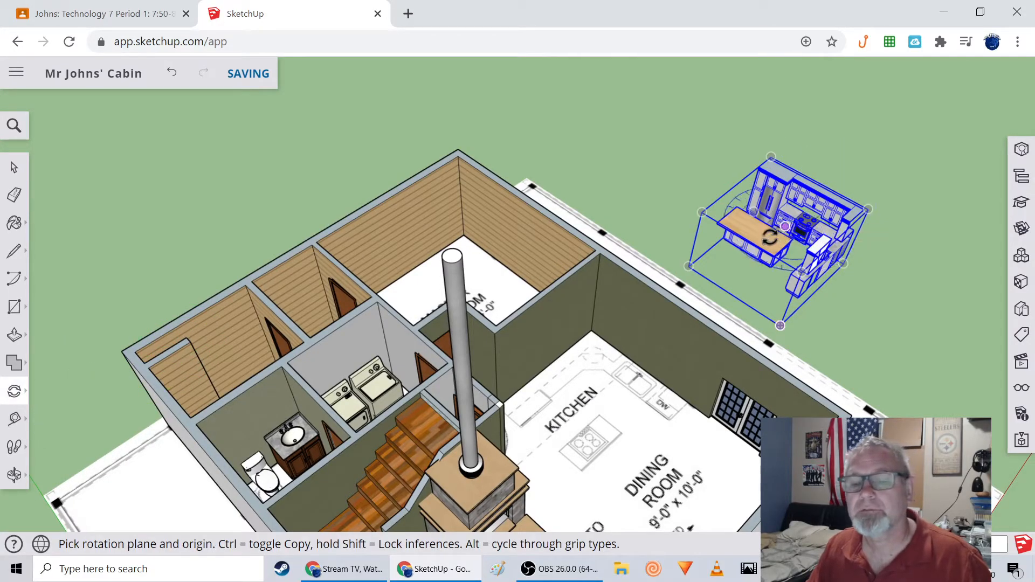
scroll(769, 234, "up", 4)
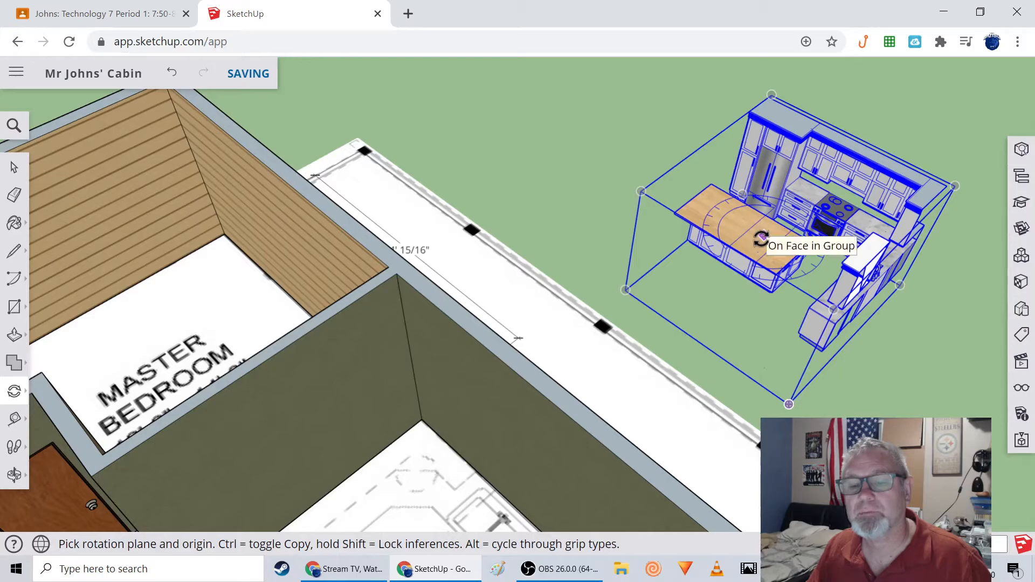
left_click(761, 237)
left_click(785, 248)
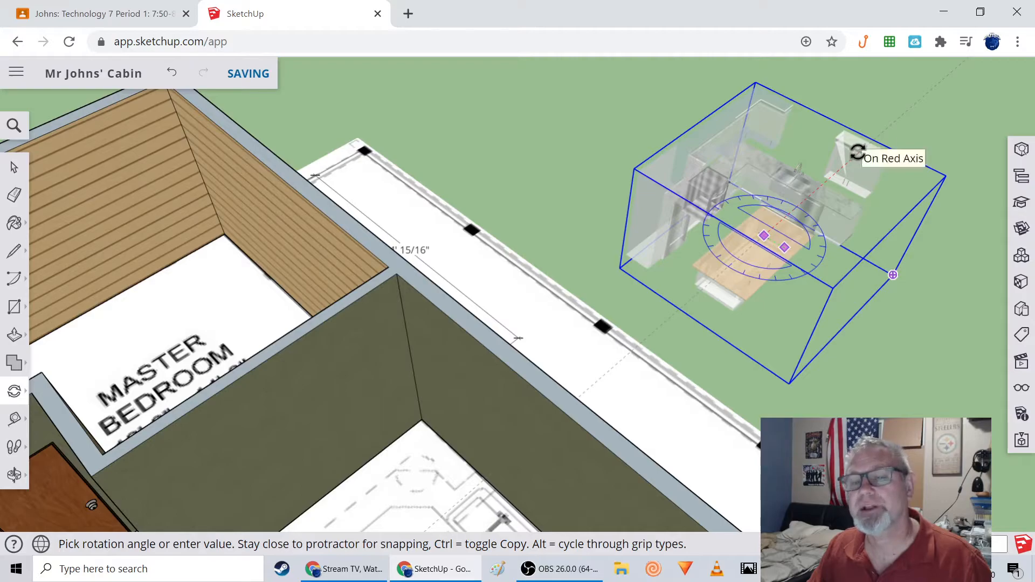
left_click(860, 149)
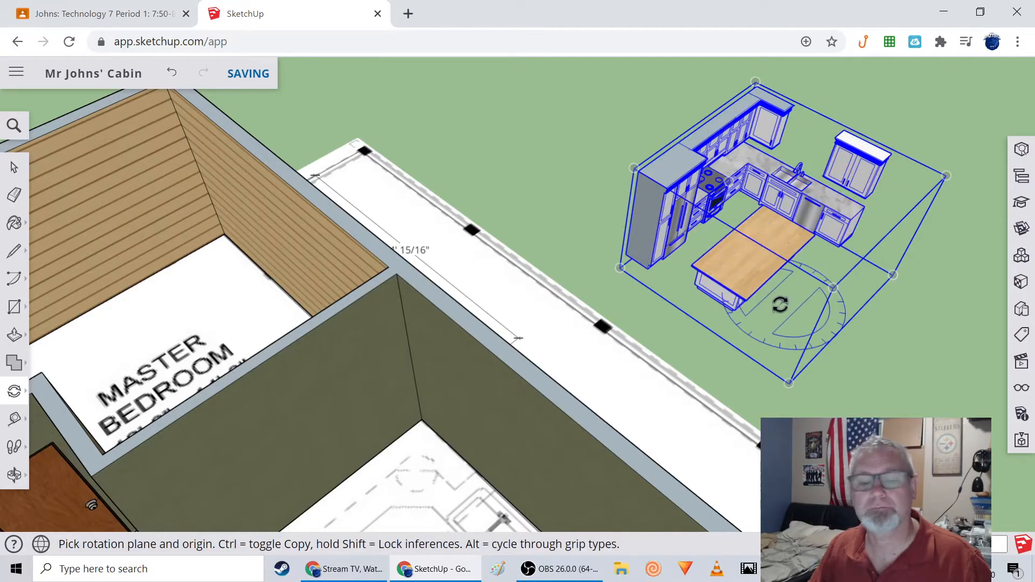
- Move the rotated kitchen group into the cabin onto the kitchen area of the floor plan
scroll(777, 303, "down", 5)
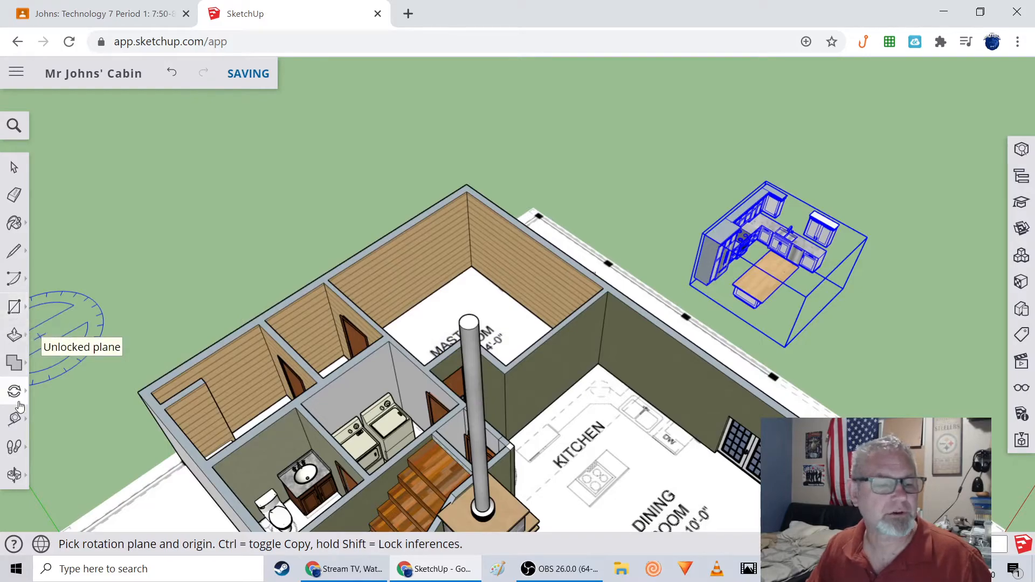
left_click(14, 397)
left_click(51, 358)
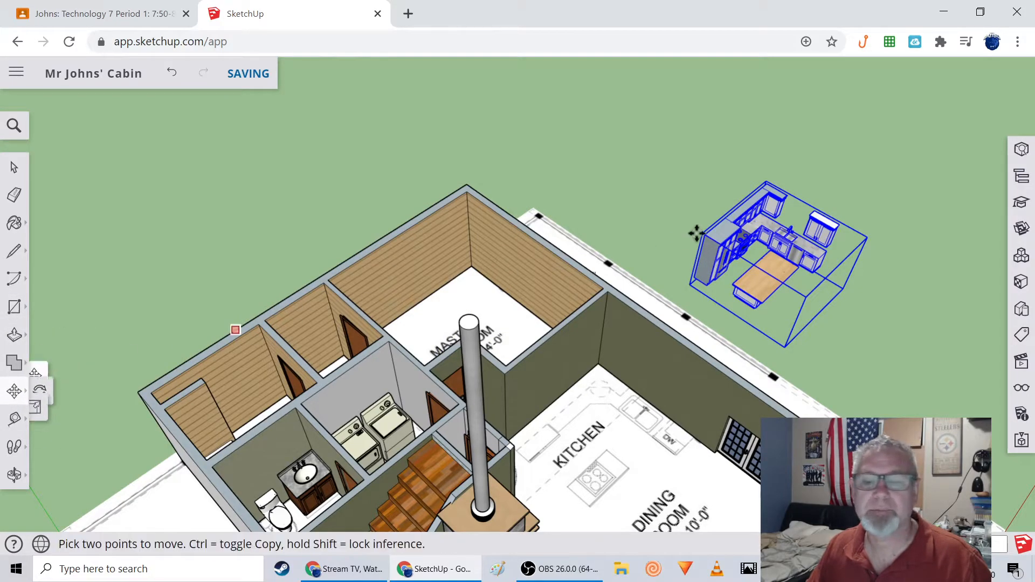
left_click(746, 246)
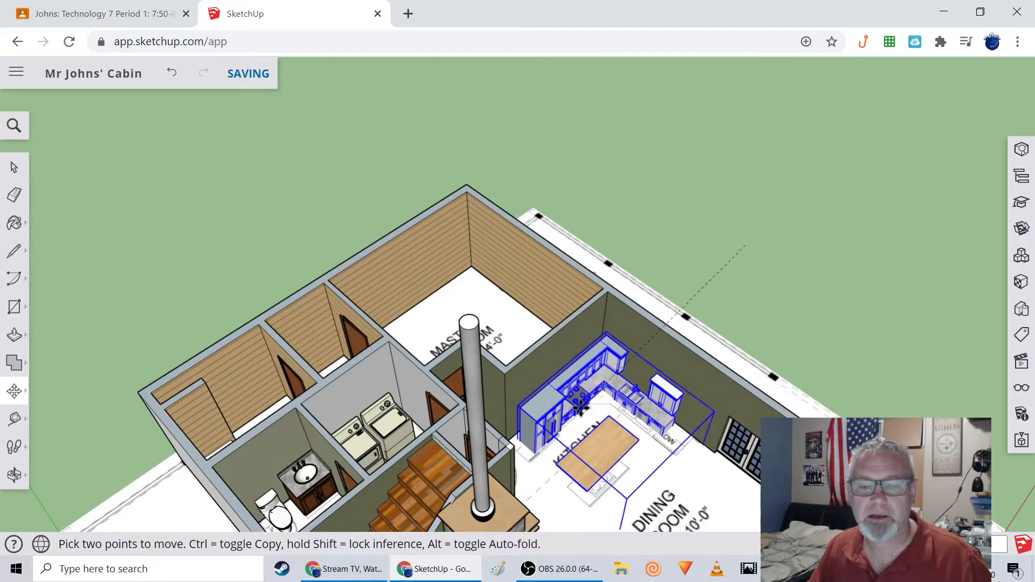
middle_click_drag(683, 469, 661, 396)
scroll(669, 480, "up", 4)
middle_click_drag(528, 453, 616, 435)
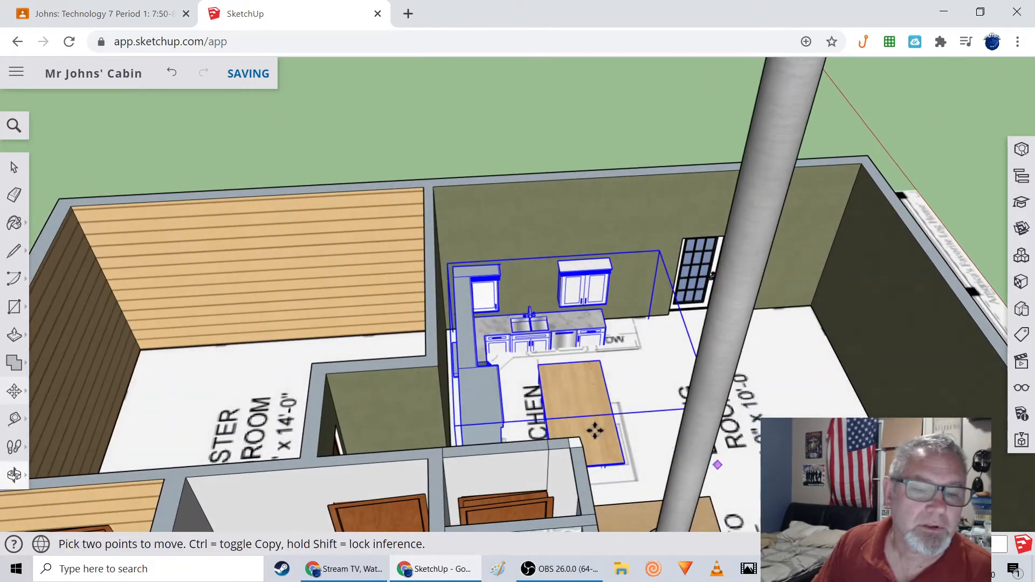
- Shift the kitchen group into the room corner, setting the refrigerator cabinets and the sink cabinets against their walls
scroll(468, 383, "up", 3)
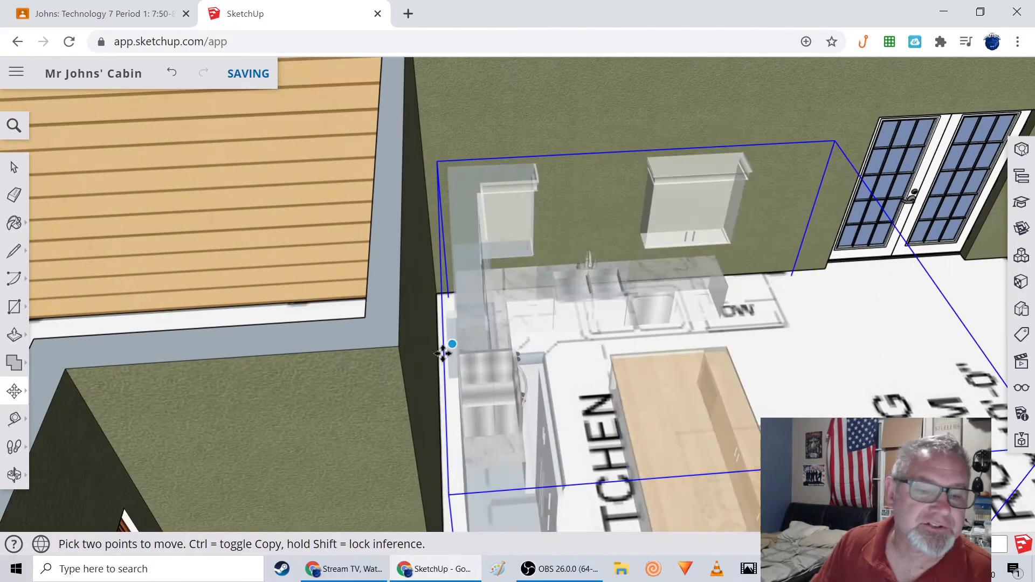
left_click(495, 381)
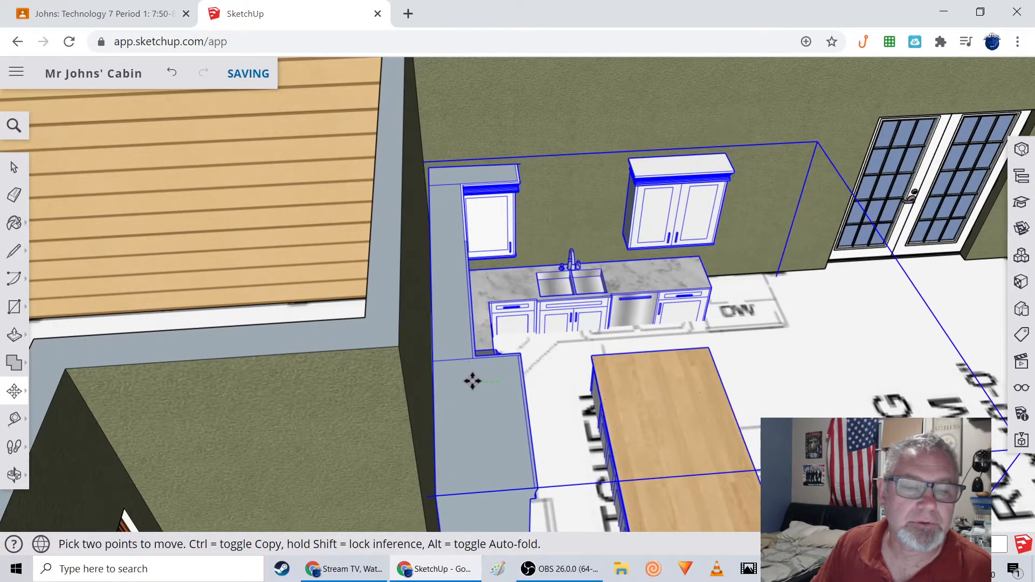
left_click(470, 392)
middle_click_drag(512, 386, 345, 393)
middle_click_drag(617, 409, 248, 391)
left_click(602, 379)
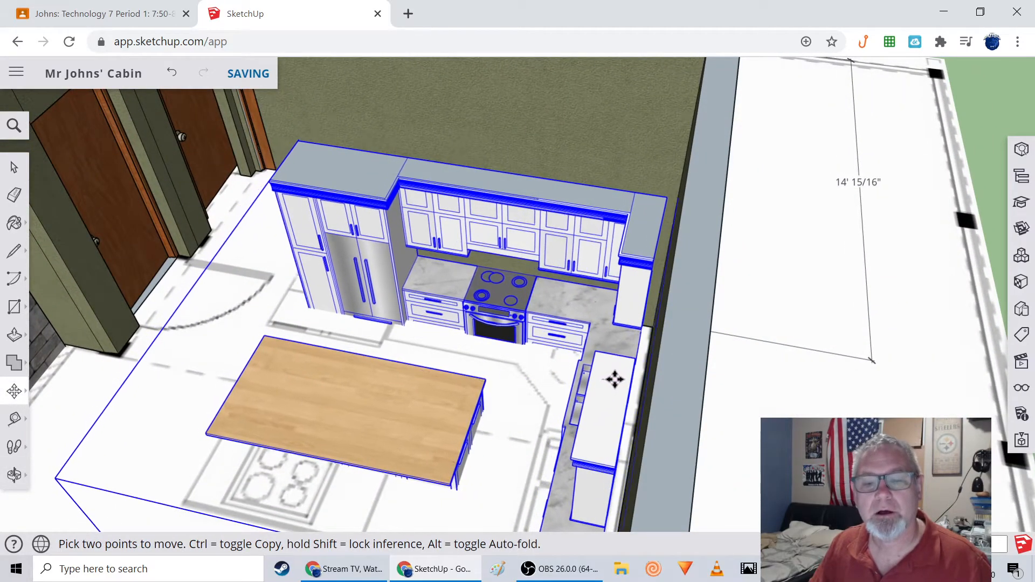
left_click(622, 379)
middle_click_drag(531, 387, 546, 356)
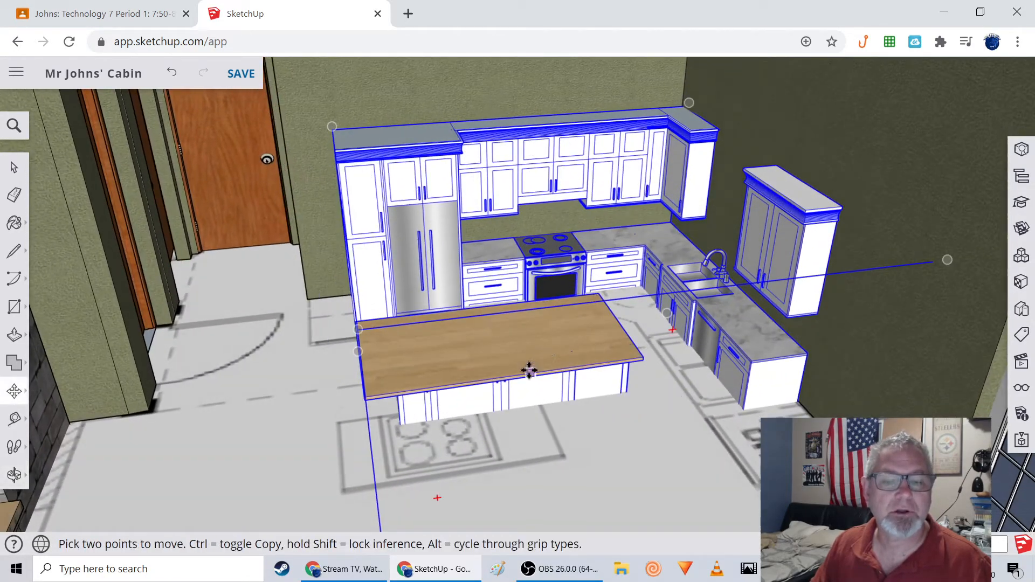
left_click(485, 329)
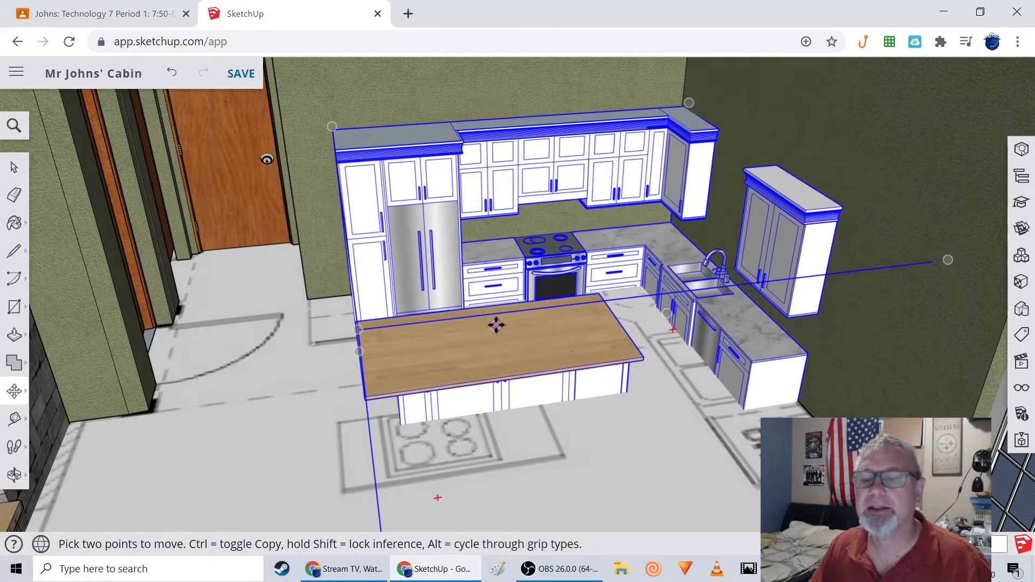
scroll(326, 258, "down", 10)
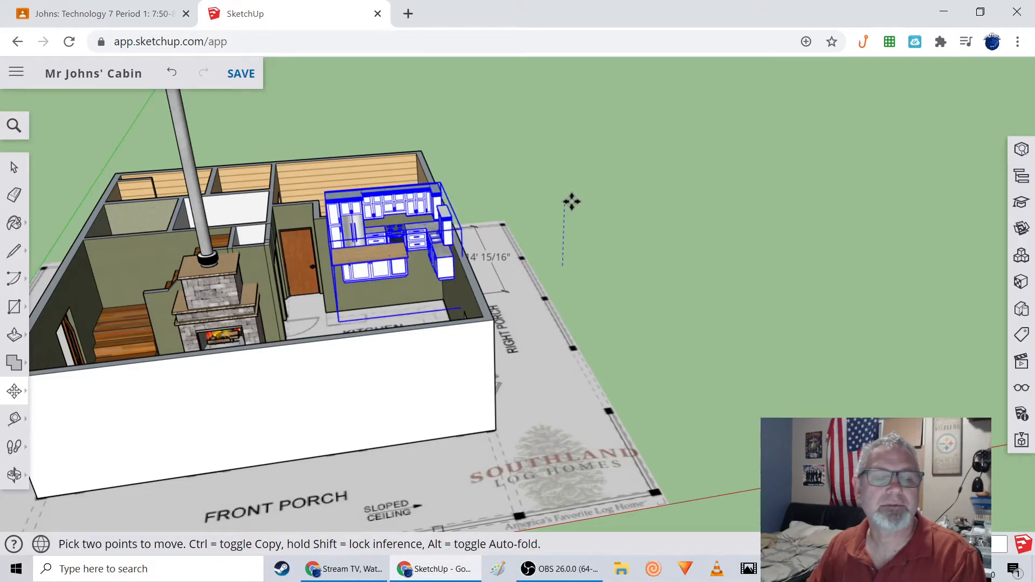
middle_click_drag(437, 275, 601, 337)
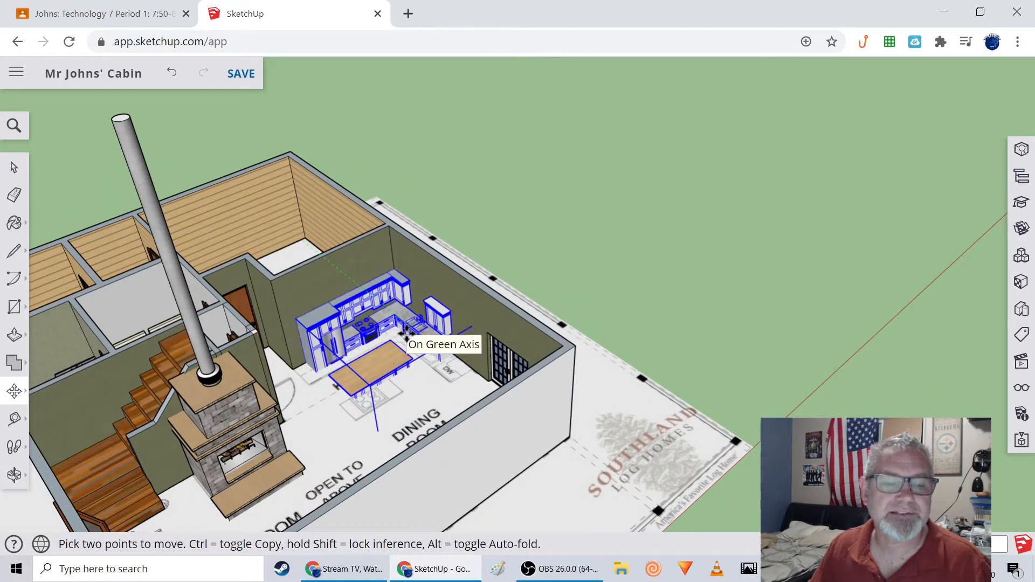
scroll(439, 334, "up", 5)
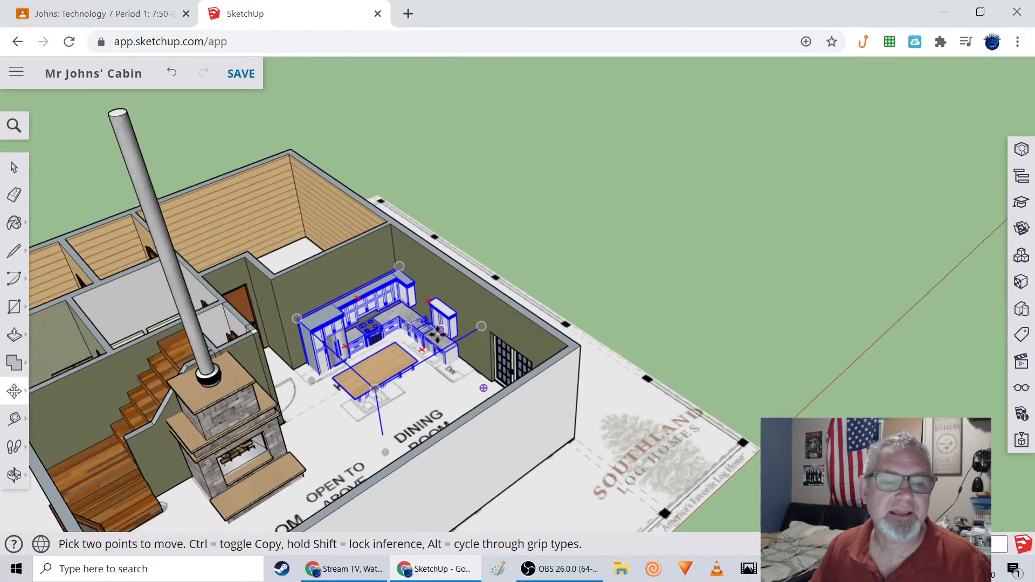
- Raise the kitchen group vertically along the blue axis to bring its sunken cabinet bases above the cabin floor
middle_click_drag(433, 336, 319, 338)
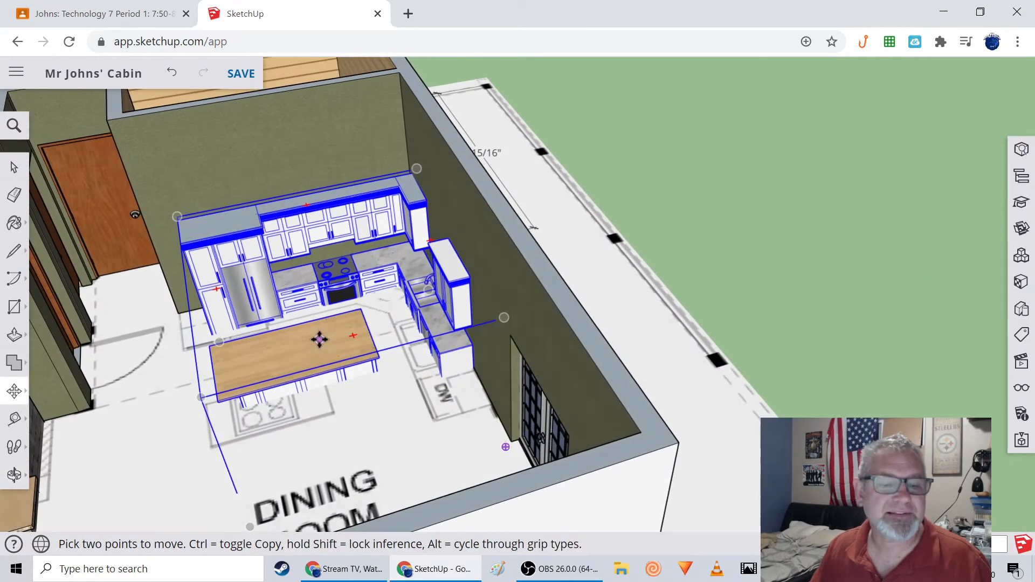
middle_click_drag(299, 374, 380, 347)
scroll(489, 326, "down", 3)
scroll(489, 327, "down", 1)
scroll(379, 328, "down", 7)
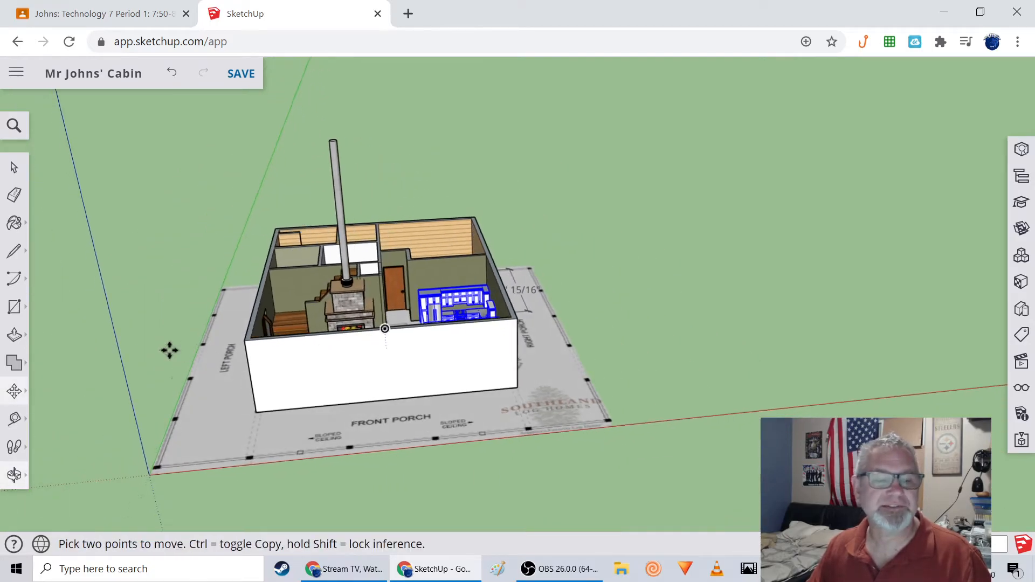
left_click(113, 336)
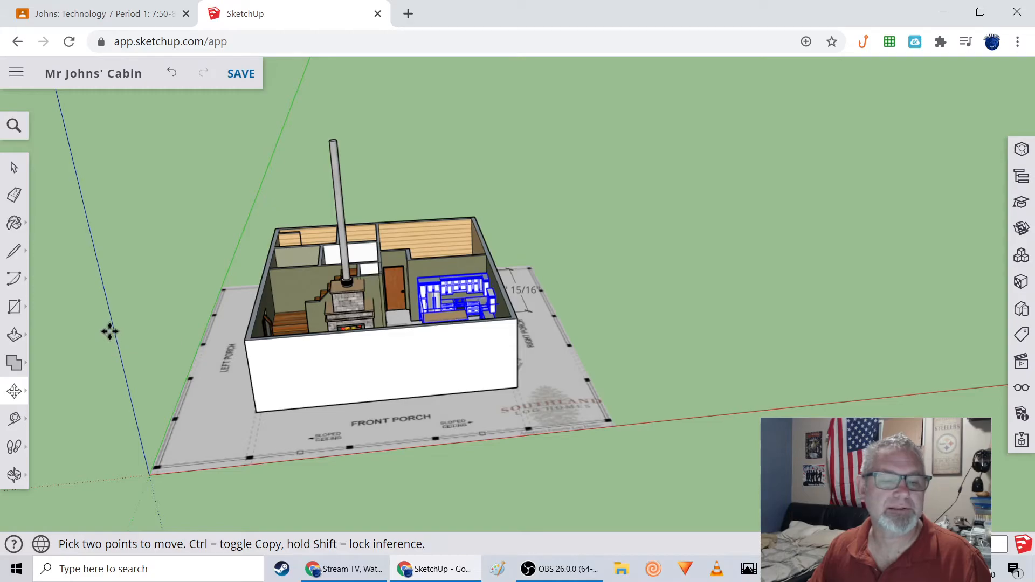
middle_click_drag(139, 311, 96, 344)
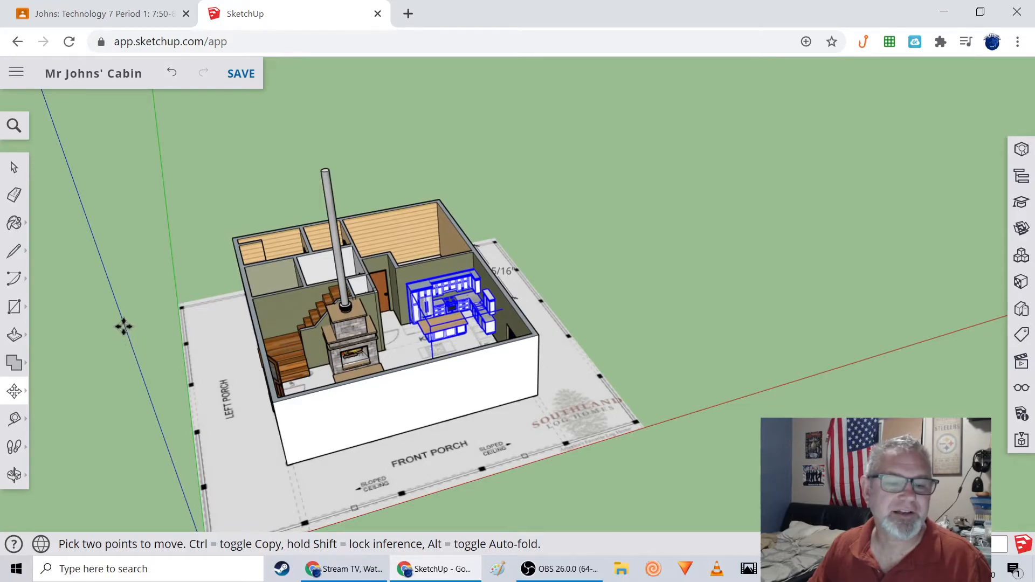
left_click(121, 327)
left_click(106, 275)
middle_click_drag(92, 304, 159, 312)
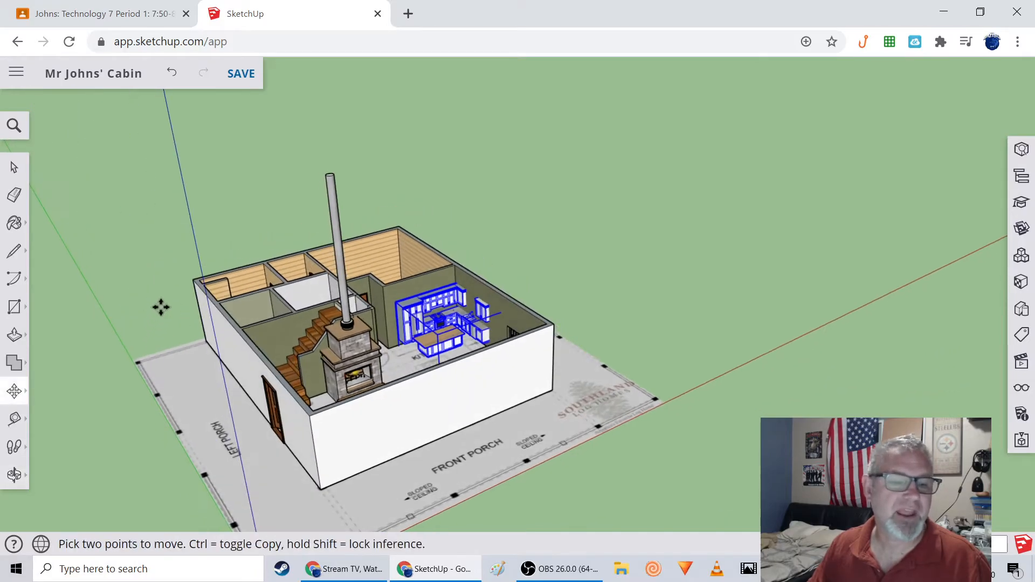
- Lower the kitchen group vertically along the blue axis inside the cabin
left_click(189, 210)
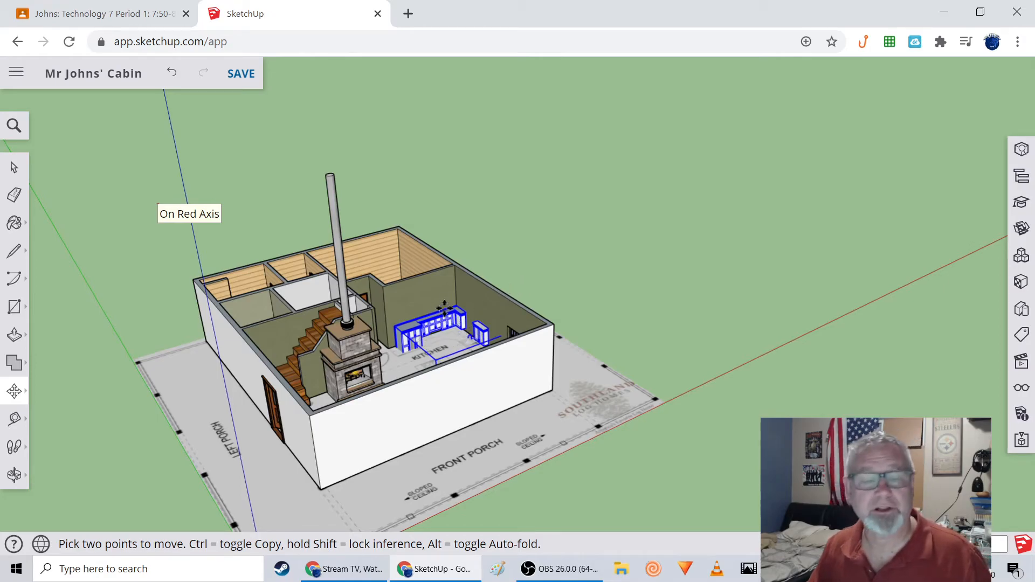
scroll(424, 317, "up", 5)
left_click(14, 171)
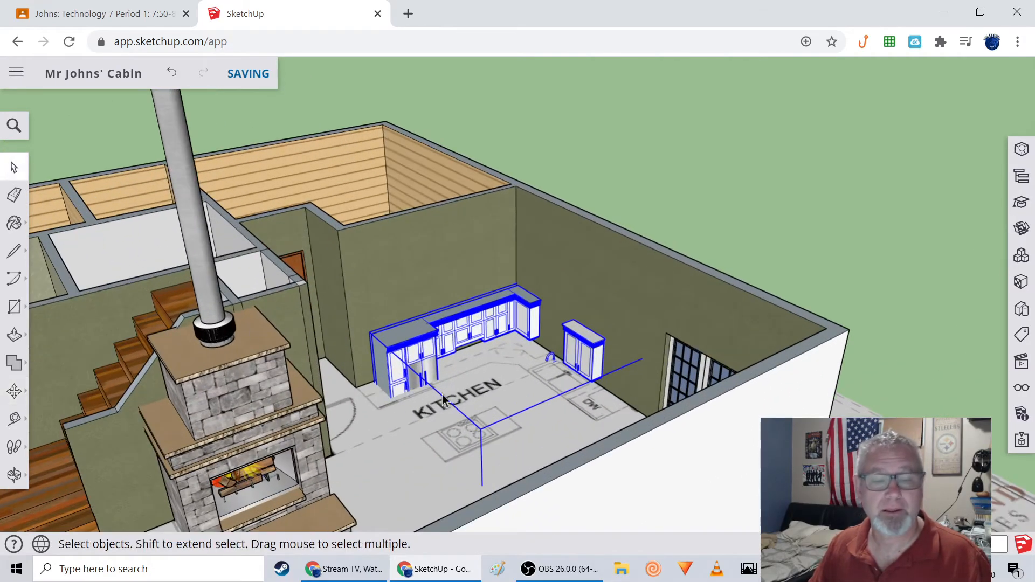
- Raise the kitchen group vertically until its base cabinets and island stand on the cabin floor, and deselect it
scroll(430, 399, "up", 3)
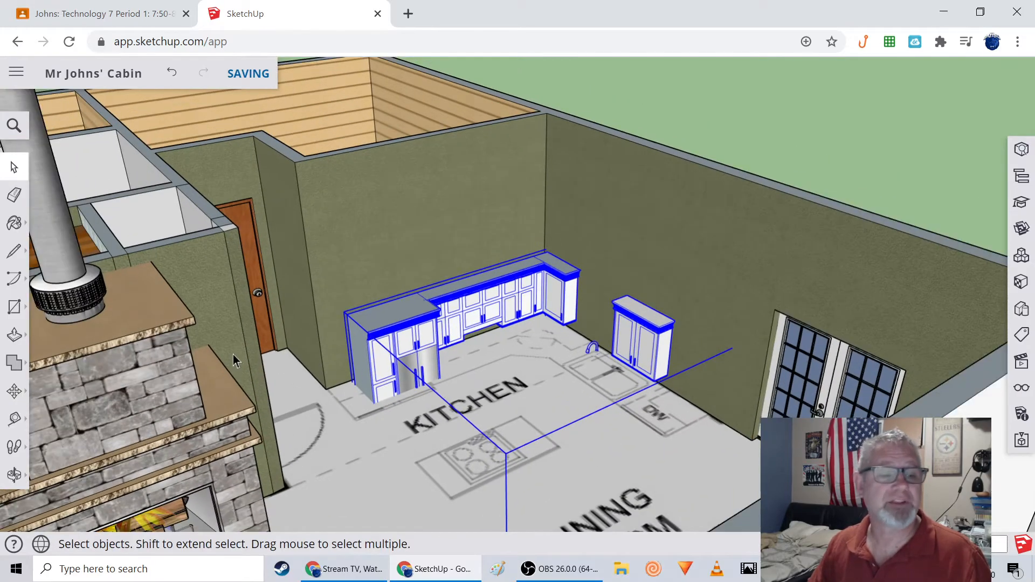
left_click(13, 393)
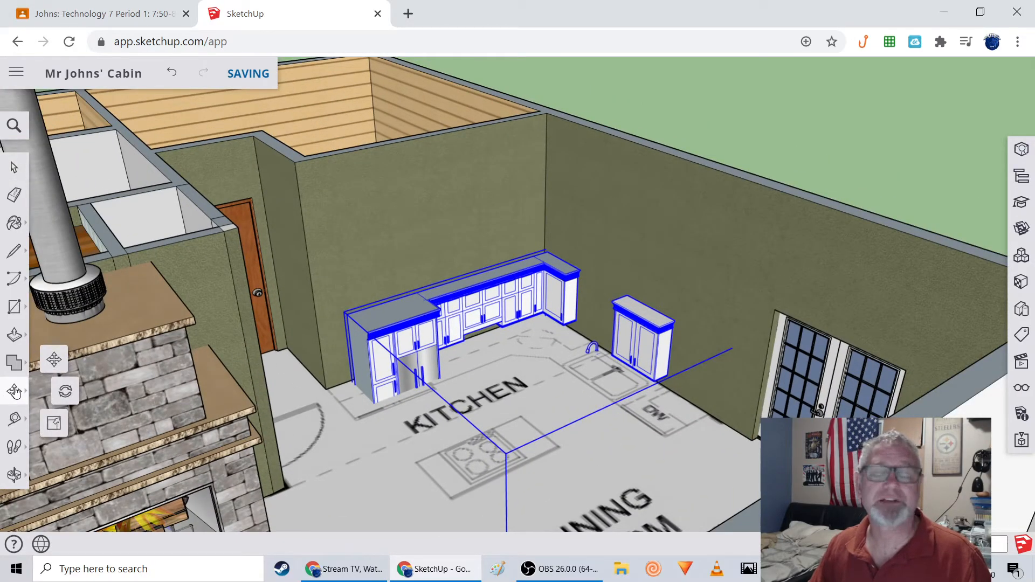
left_click_drag(402, 313, 393, 257)
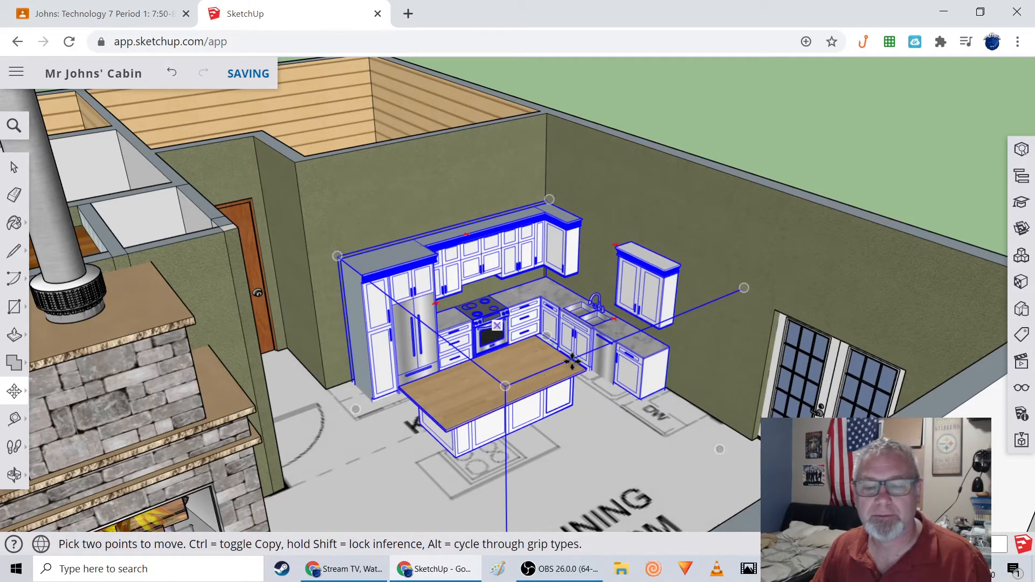
mouse_move(629, 418)
middle_mouse_down()
mouse_move(585, 427)
mouse_move(625, 418)
middle_mouse_up()
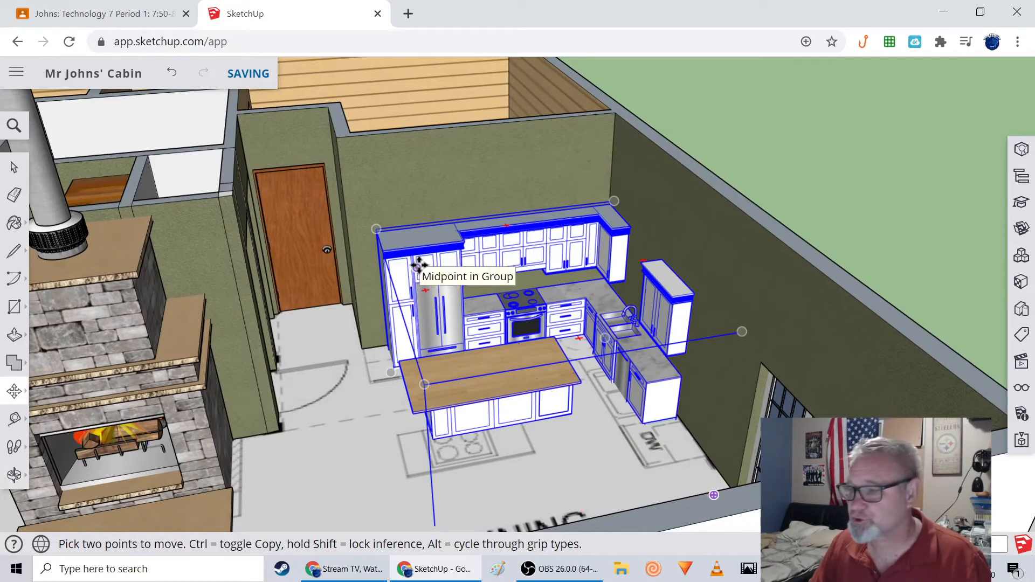
middle_click_drag(438, 276, 457, 420)
middle_click_drag(587, 302, 586, 302)
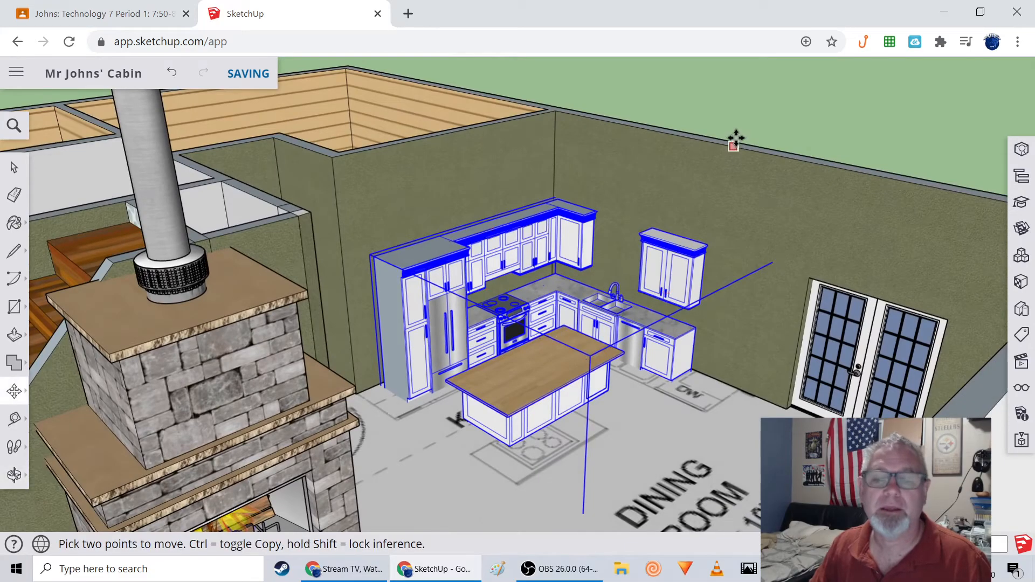
left_click(14, 168)
left_click(811, 112)
- Scale the kitchen group up slightly and uniformly from its front corner to fit the kitchen outlines on the floor plan
scroll(753, 321, "down", 1)
scroll(752, 319, "down", 4)
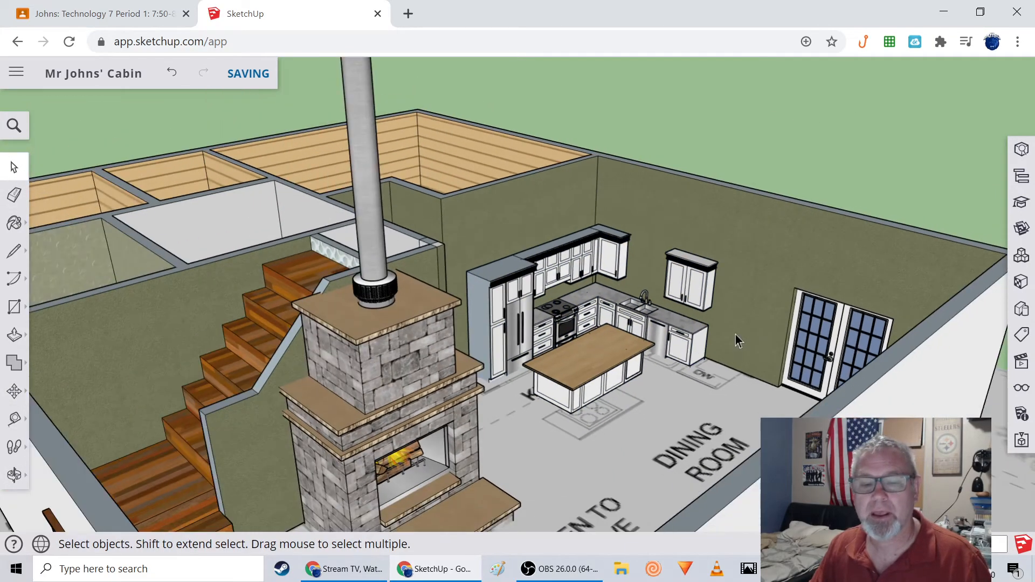
middle_click_drag(736, 333, 640, 391)
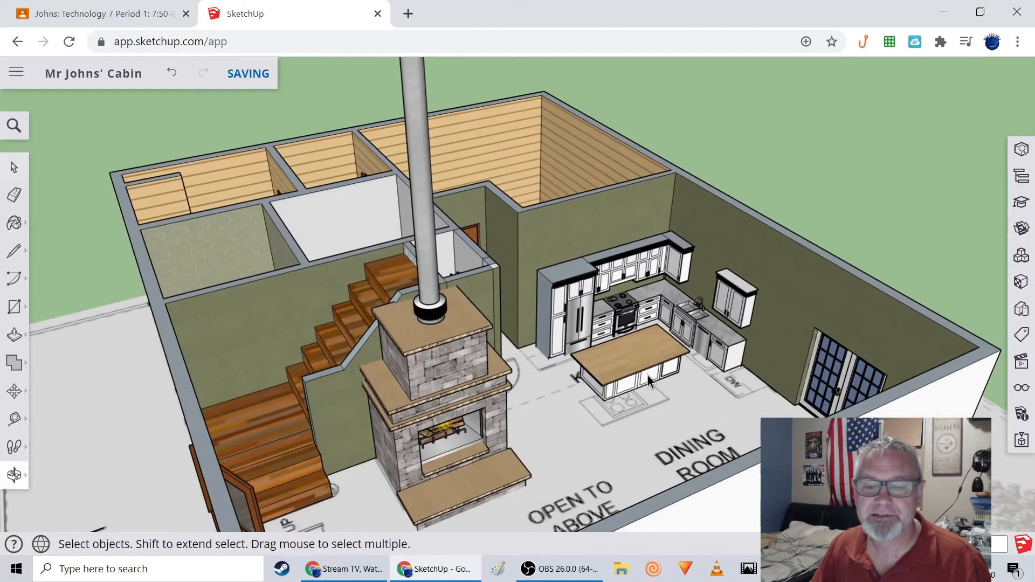
middle_click_drag(722, 402, 675, 374)
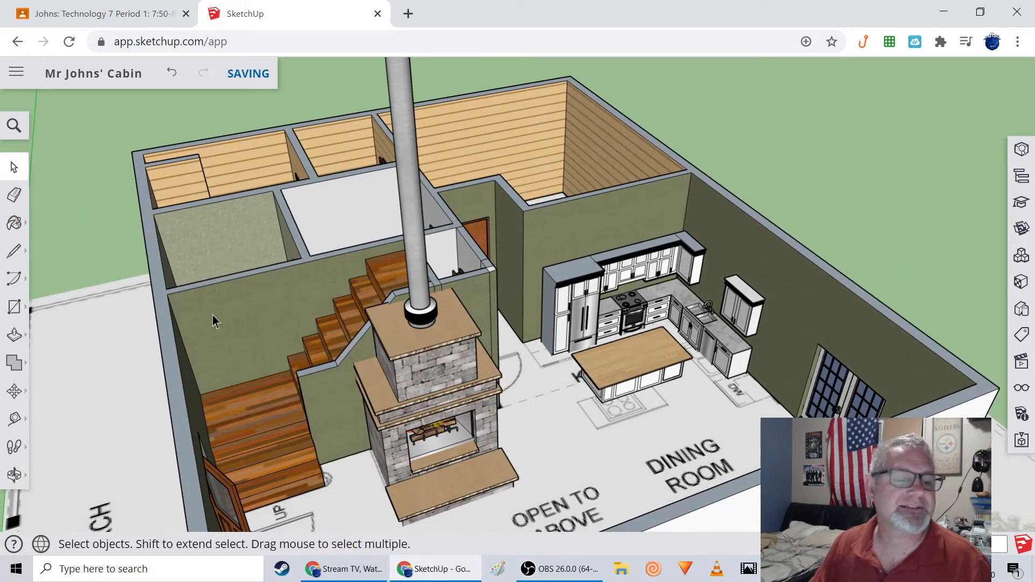
left_click(621, 318)
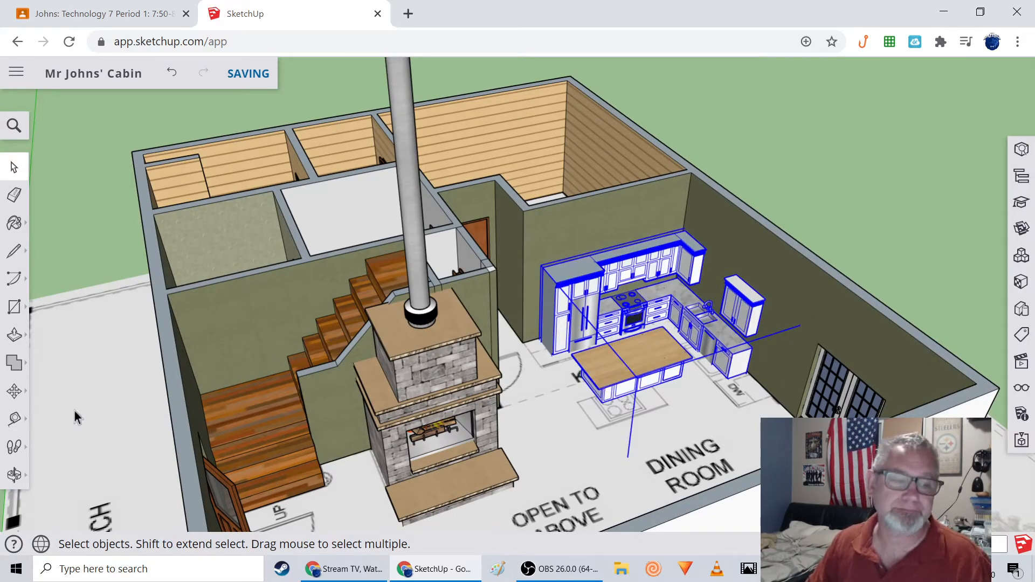
left_click(16, 392)
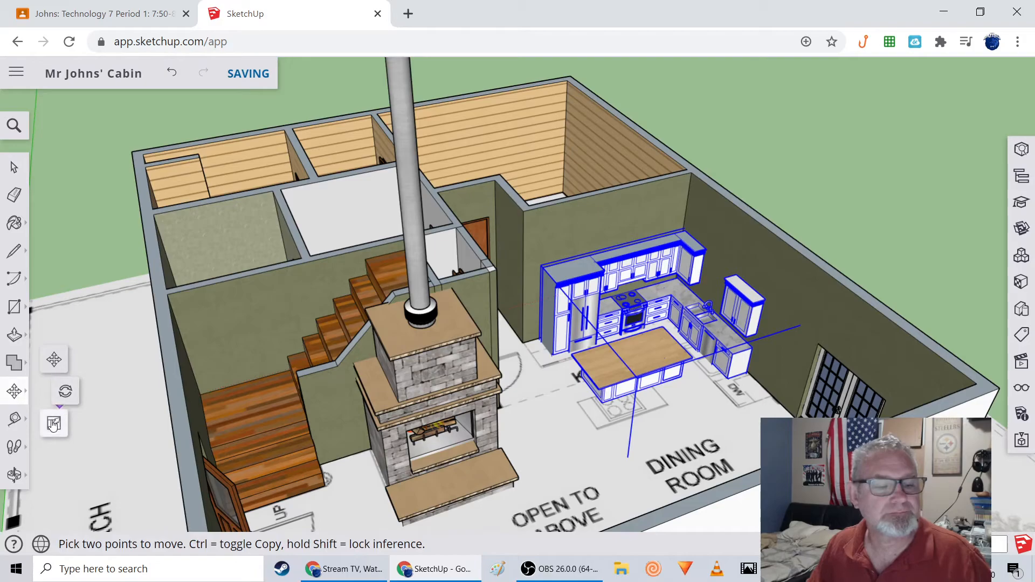
left_click(54, 424)
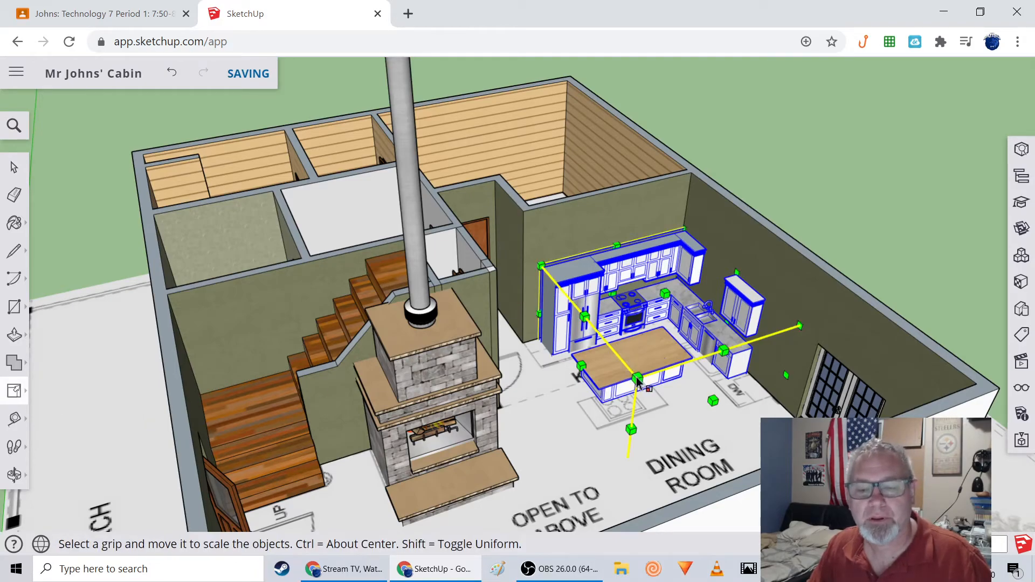
left_click_drag(644, 379, 619, 380)
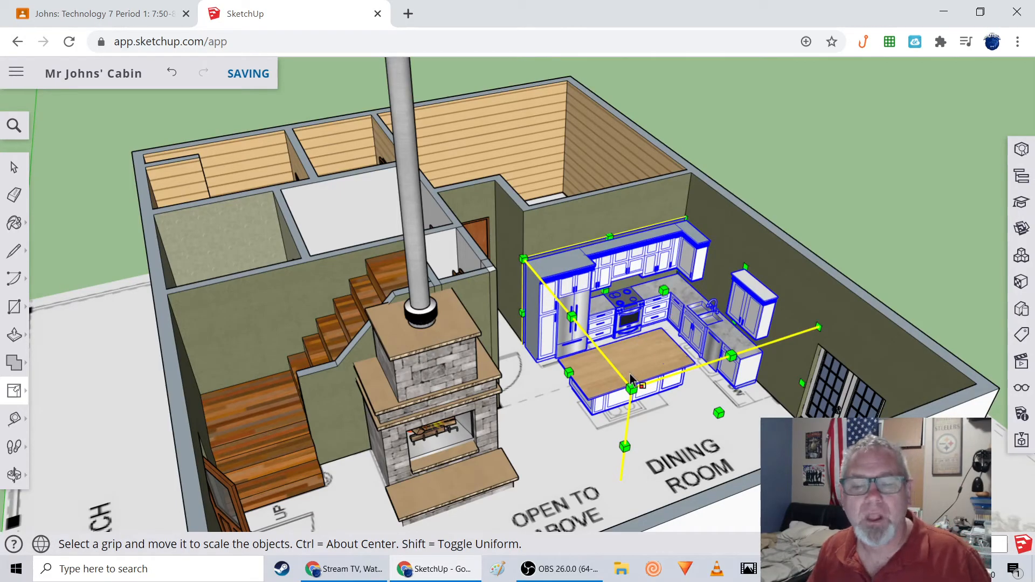
middle_click_drag(545, 386, 309, 353)
middle_click_drag(507, 429, 751, 358)
scroll(736, 389, "up", 5)
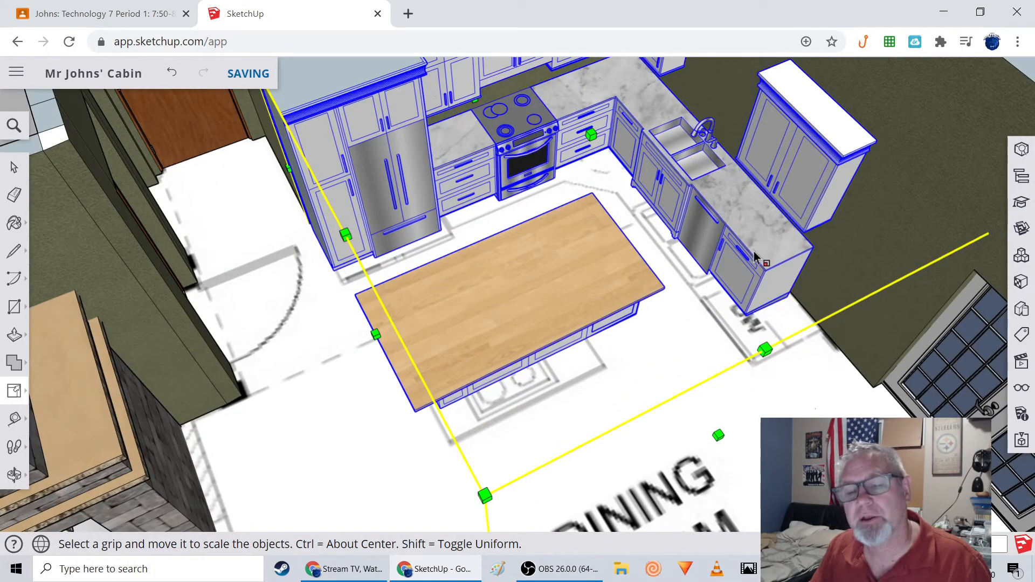
scroll(709, 292, "down", 8)
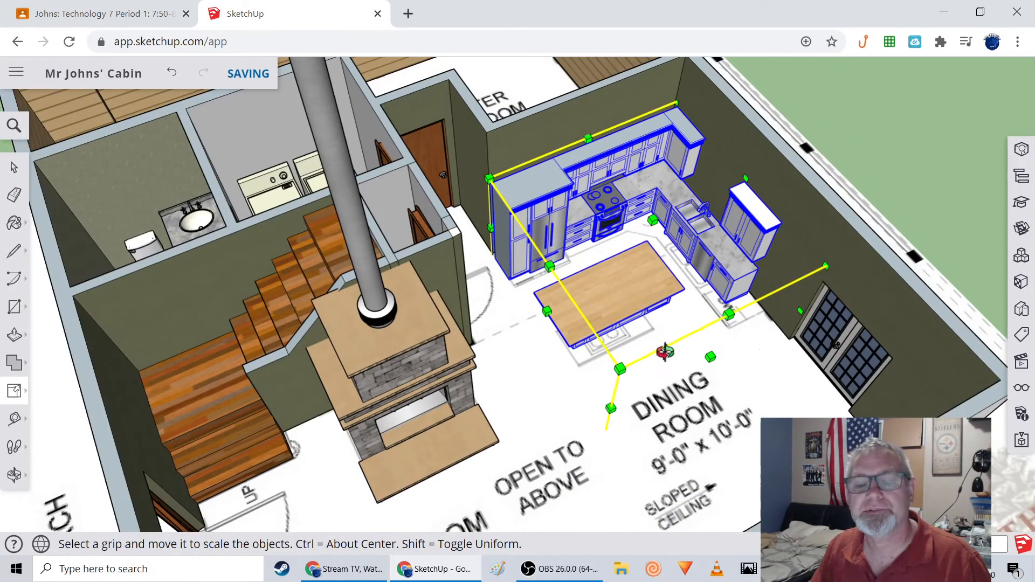
- Move the door of the small closet beside the stairs toward the kitchen so it sits in the closet wall
mouse_move(710, 292)
middle_mouse_down()
mouse_move(614, 283)
mouse_move(630, 349)
mouse_move(580, 335)
mouse_move(585, 380)
middle_mouse_up()
scroll(629, 349, "down", 3)
scroll(664, 283, "down", 3)
mouse_move(586, 331)
middle_mouse_down()
mouse_move(593, 381)
mouse_move(545, 383)
mouse_move(547, 418)
middle_mouse_up()
mouse_move(554, 356)
middle_mouse_down()
mouse_move(555, 377)
mouse_move(556, 330)
mouse_move(545, 366)
mouse_move(550, 347)
middle_mouse_up()
scroll(549, 347, "up", 6)
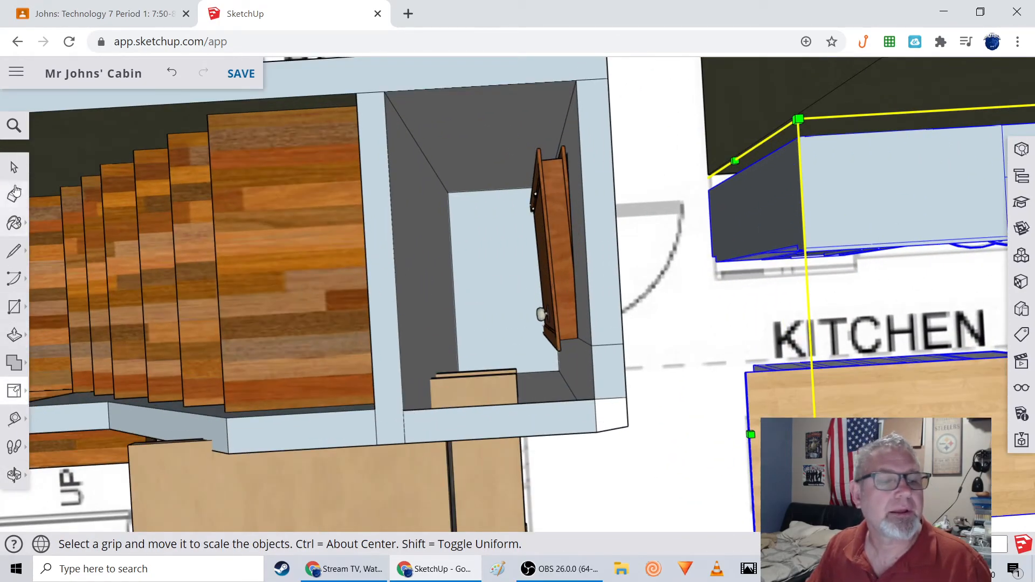
left_click(14, 167)
left_click(555, 245)
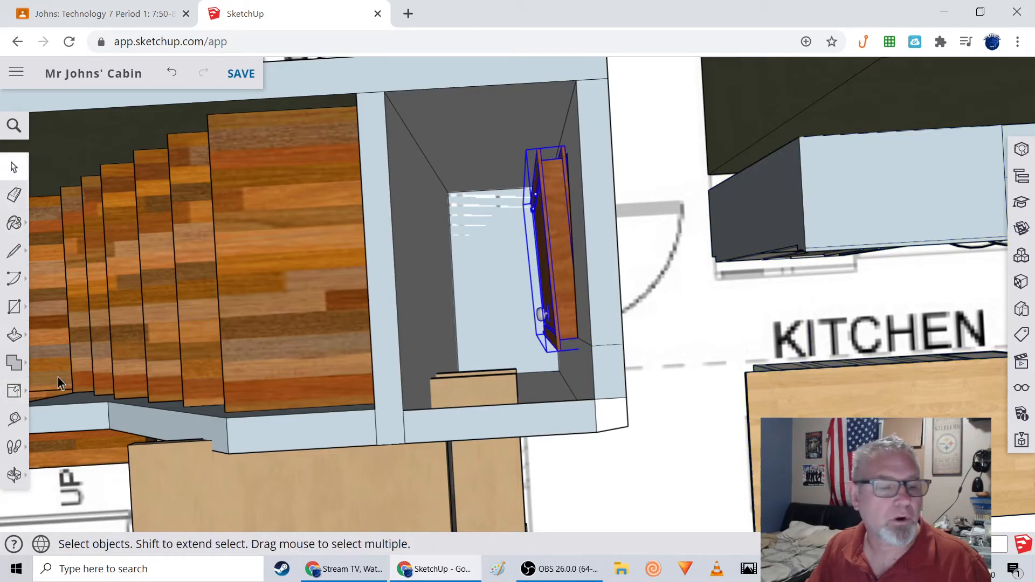
left_click(16, 396)
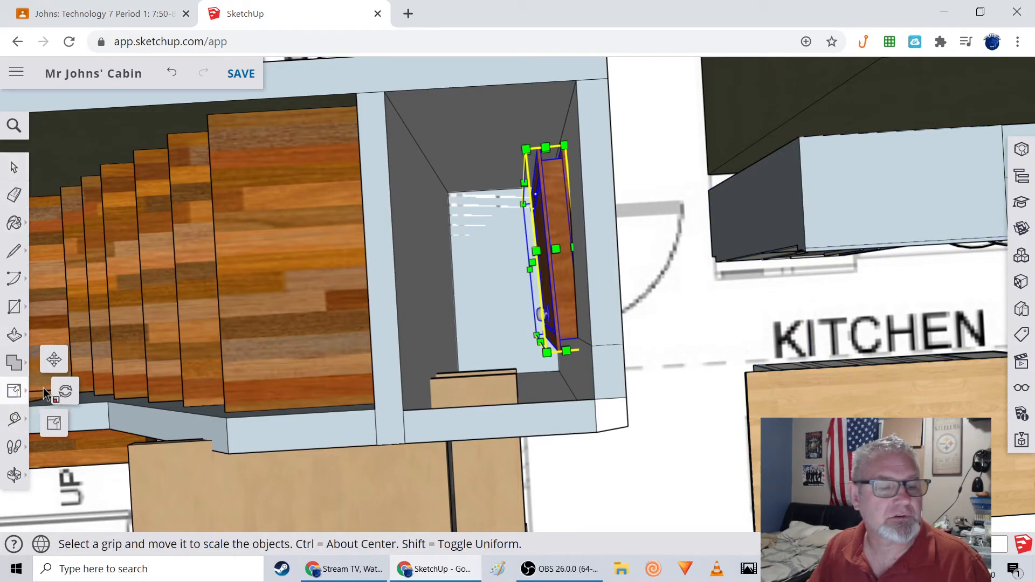
left_click(54, 360)
left_click(550, 278)
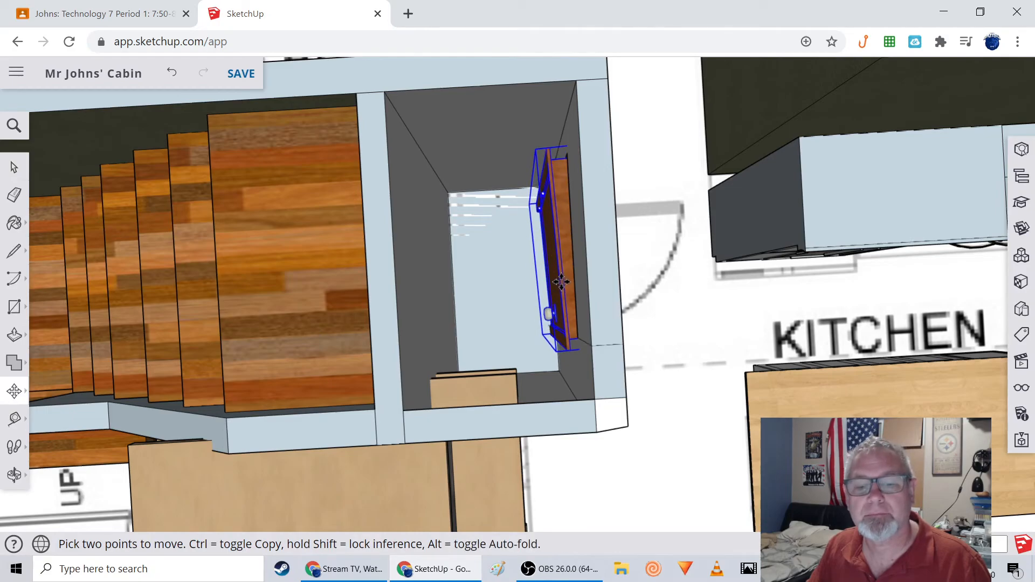
middle_click_drag(640, 424, 381, 335)
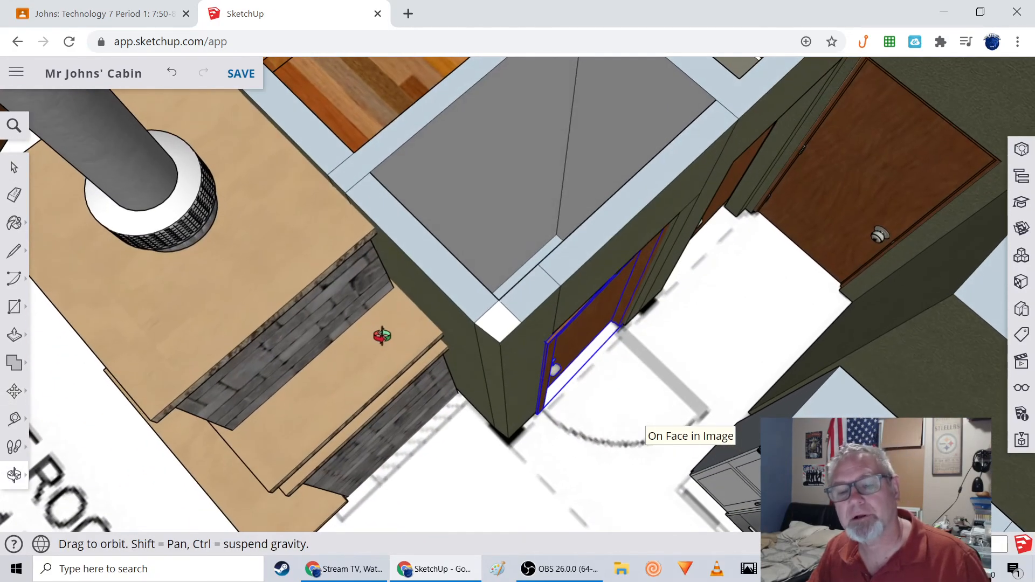
- Examine the whole furnished cabin from several sides, checking the closet door, the interior doors, the fireplace and the kitchen
scroll(435, 381, "down", 10)
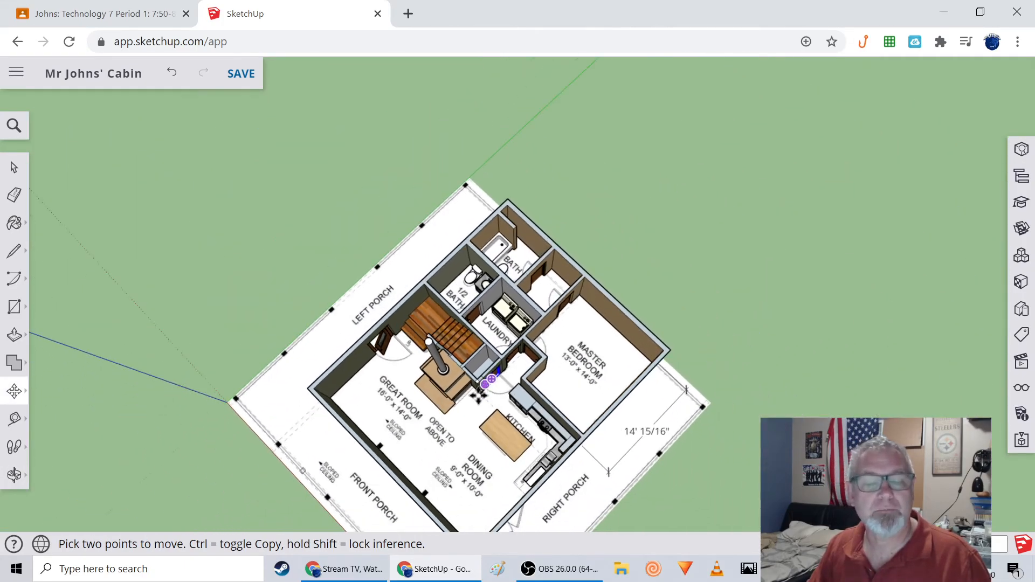
scroll(478, 395, "down", 3)
middle_click_drag(451, 425, 451, 266)
middle_click_drag(451, 378, 616, 429)
scroll(558, 394, "up", 3)
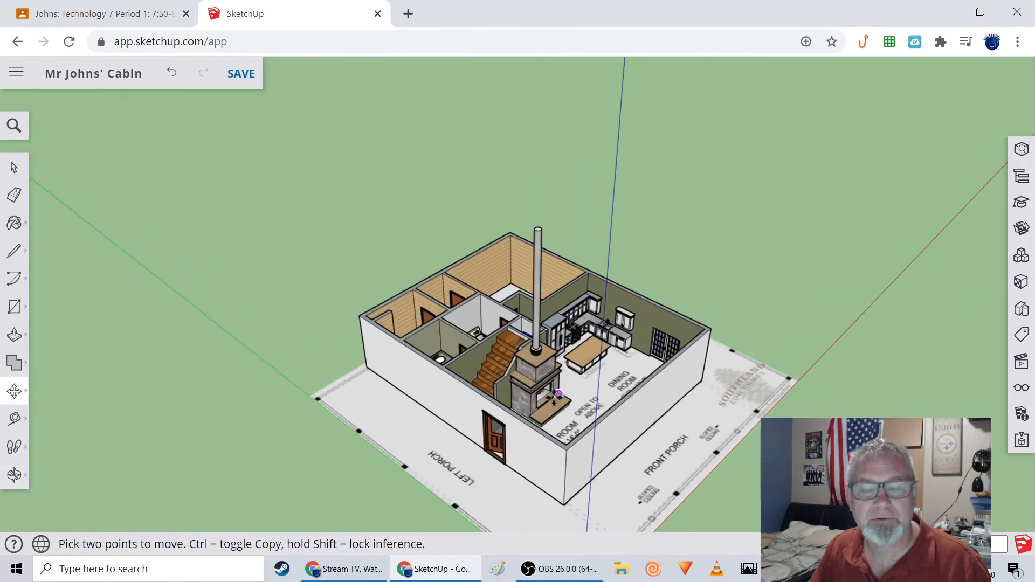
scroll(559, 393, "up", 8)
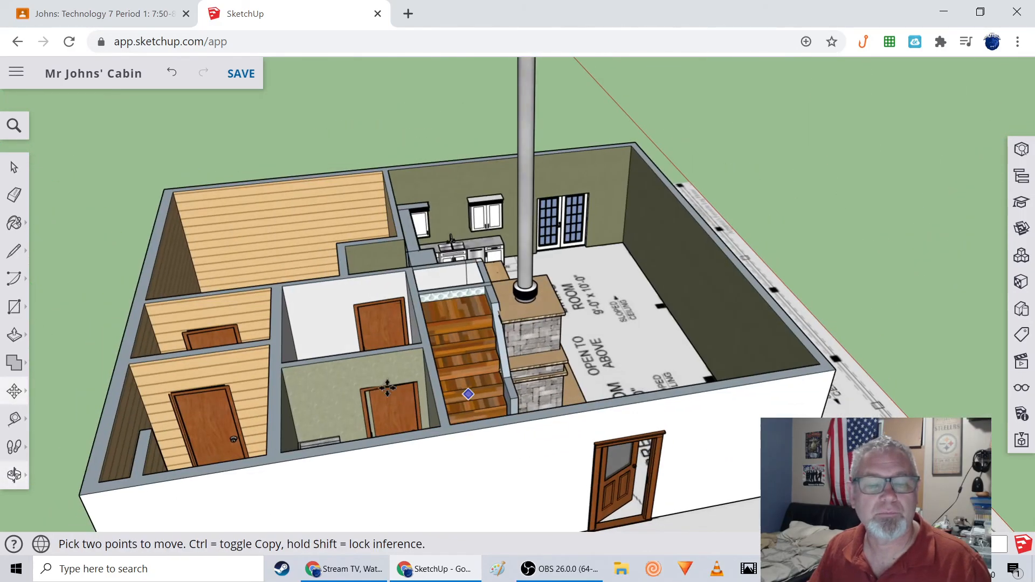
middle_click_drag(387, 387, 513, 493)
scroll(502, 436, "up", 3)
middle_click_drag(503, 436, 646, 488)
scroll(693, 400, "up", 3)
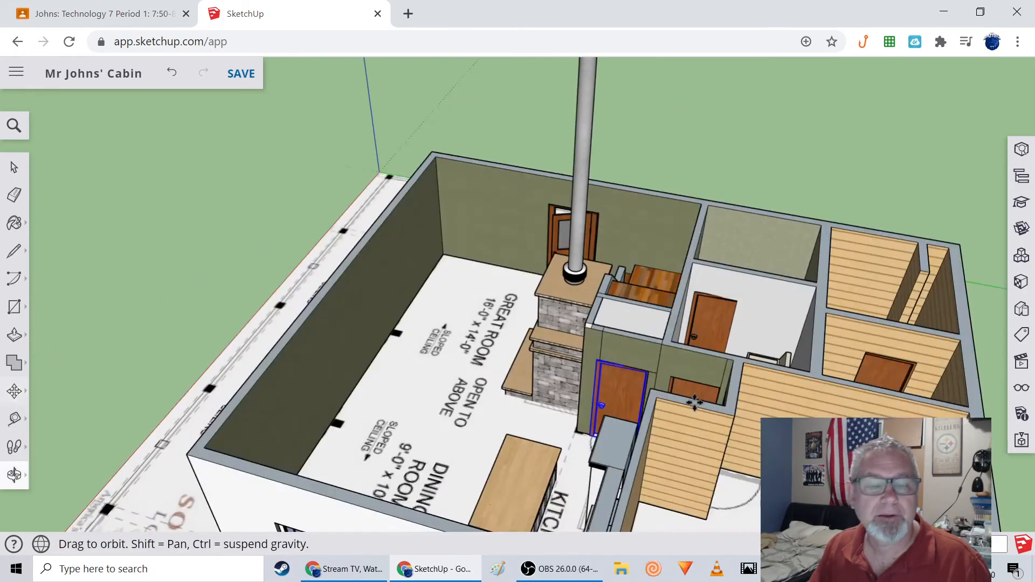
middle_click_drag(692, 401, 709, 396)
middle_click_drag(547, 434, 700, 361)
middle_click_drag(541, 383, 647, 371)
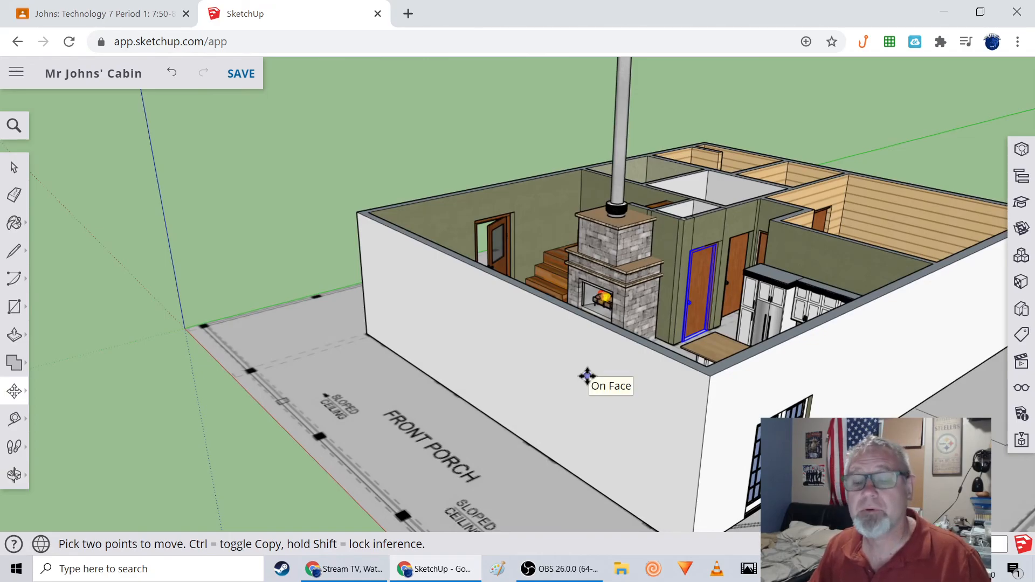
middle_click_drag(537, 361, 646, 395)
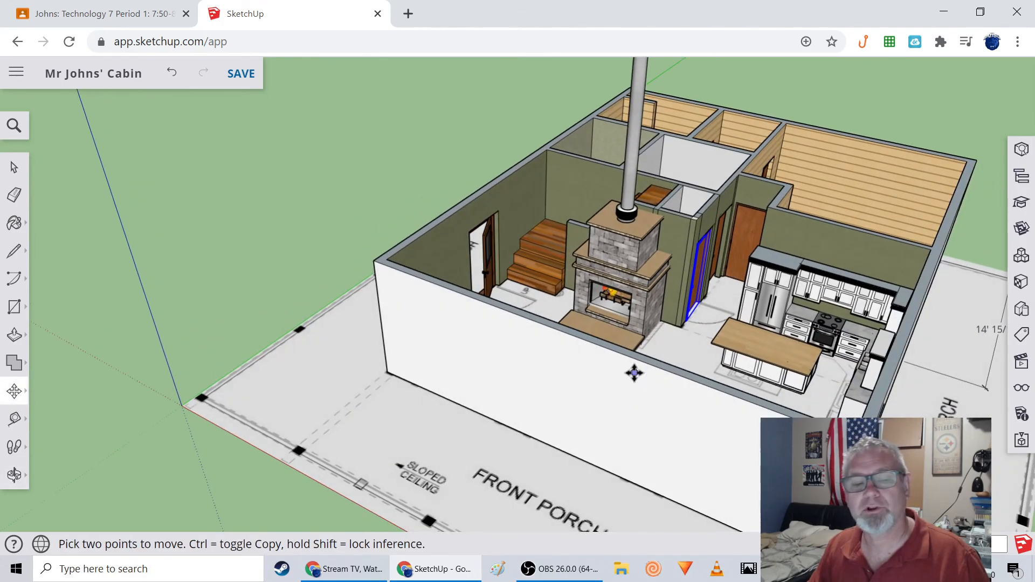
middle_click_drag(566, 311, 492, 360)
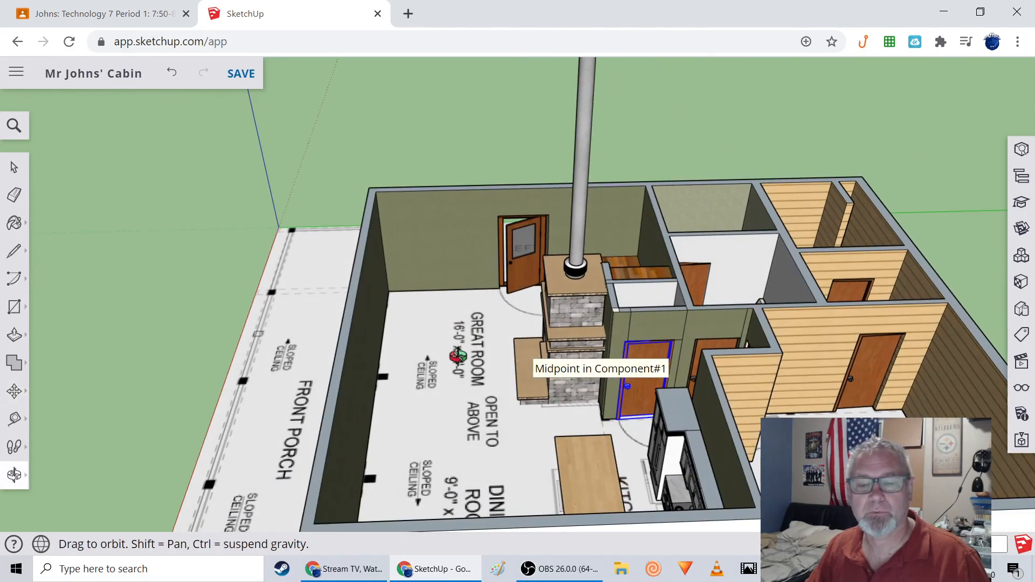
left_click_drag(458, 355, 445, 352)
key("m")
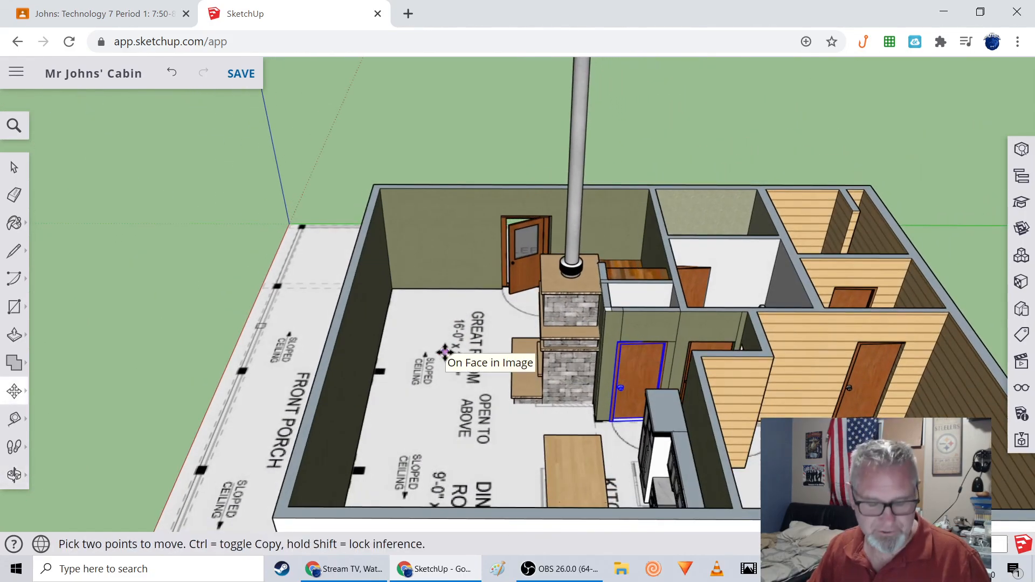